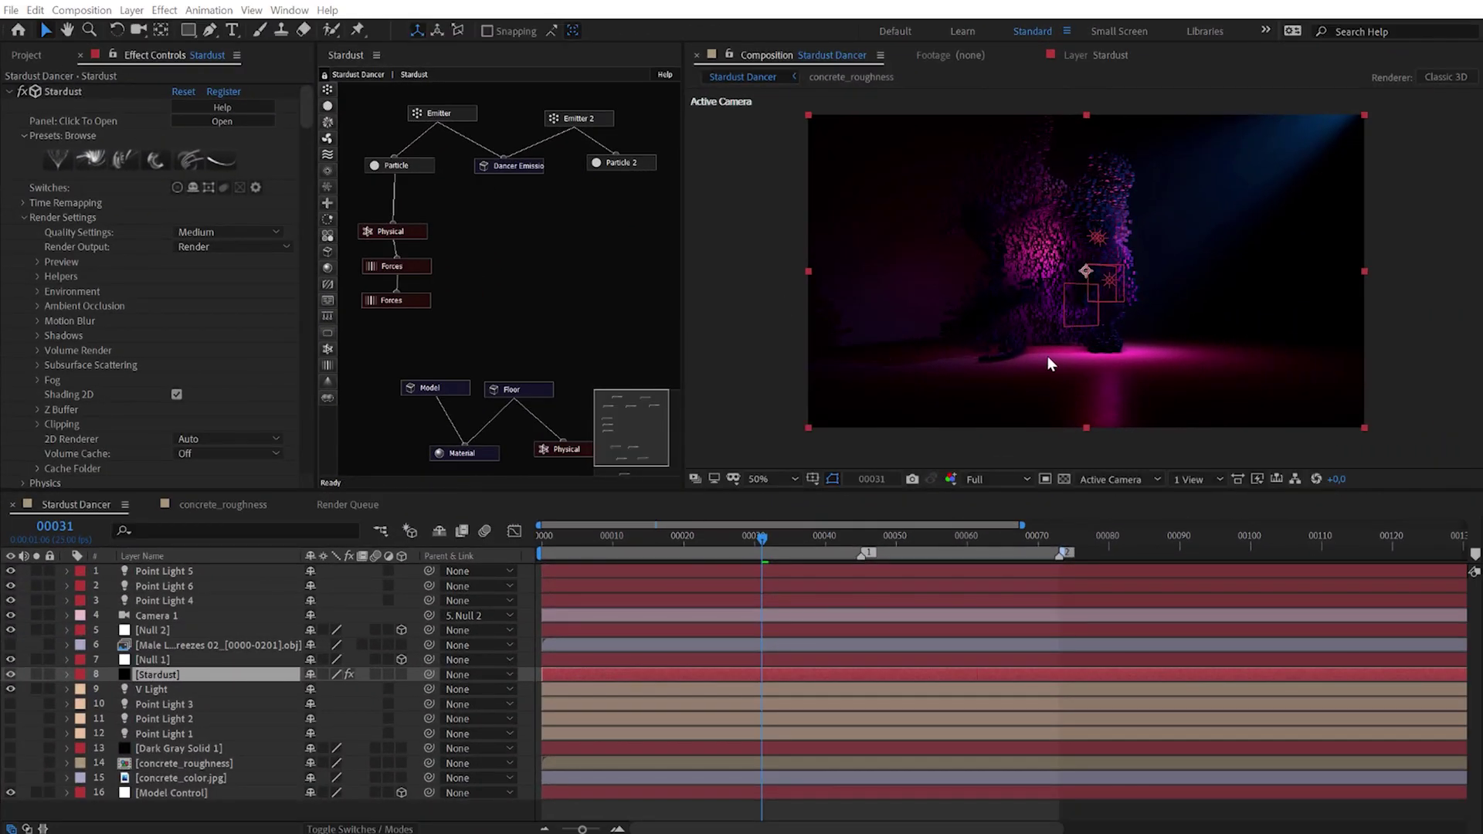
# Add an ambient light at 25% intensity to the Stardust Dancer composition
pyautogui.click(133, 11)
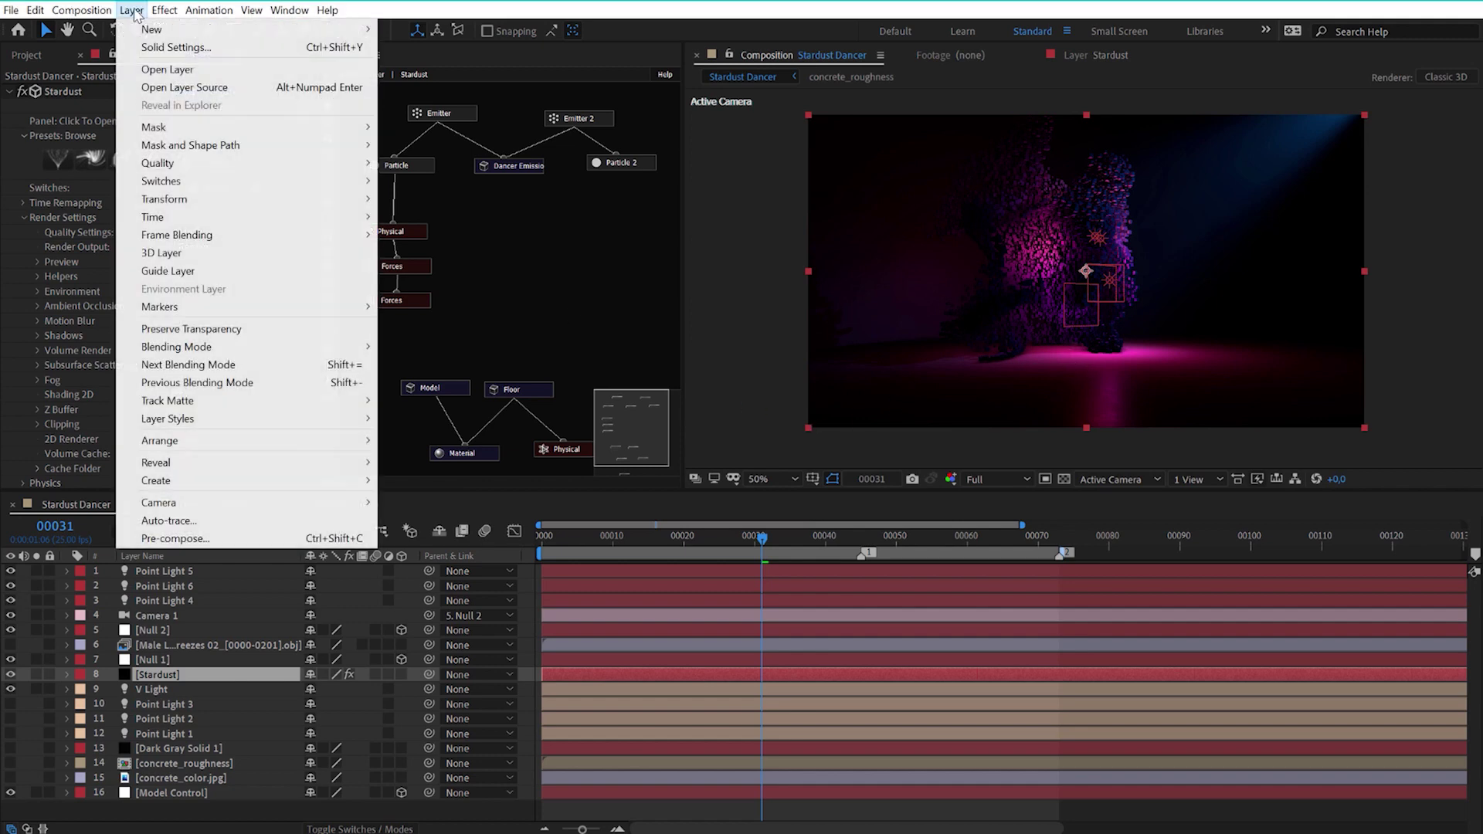
pyautogui.moveTo(151, 31)
pyautogui.click(427, 66)
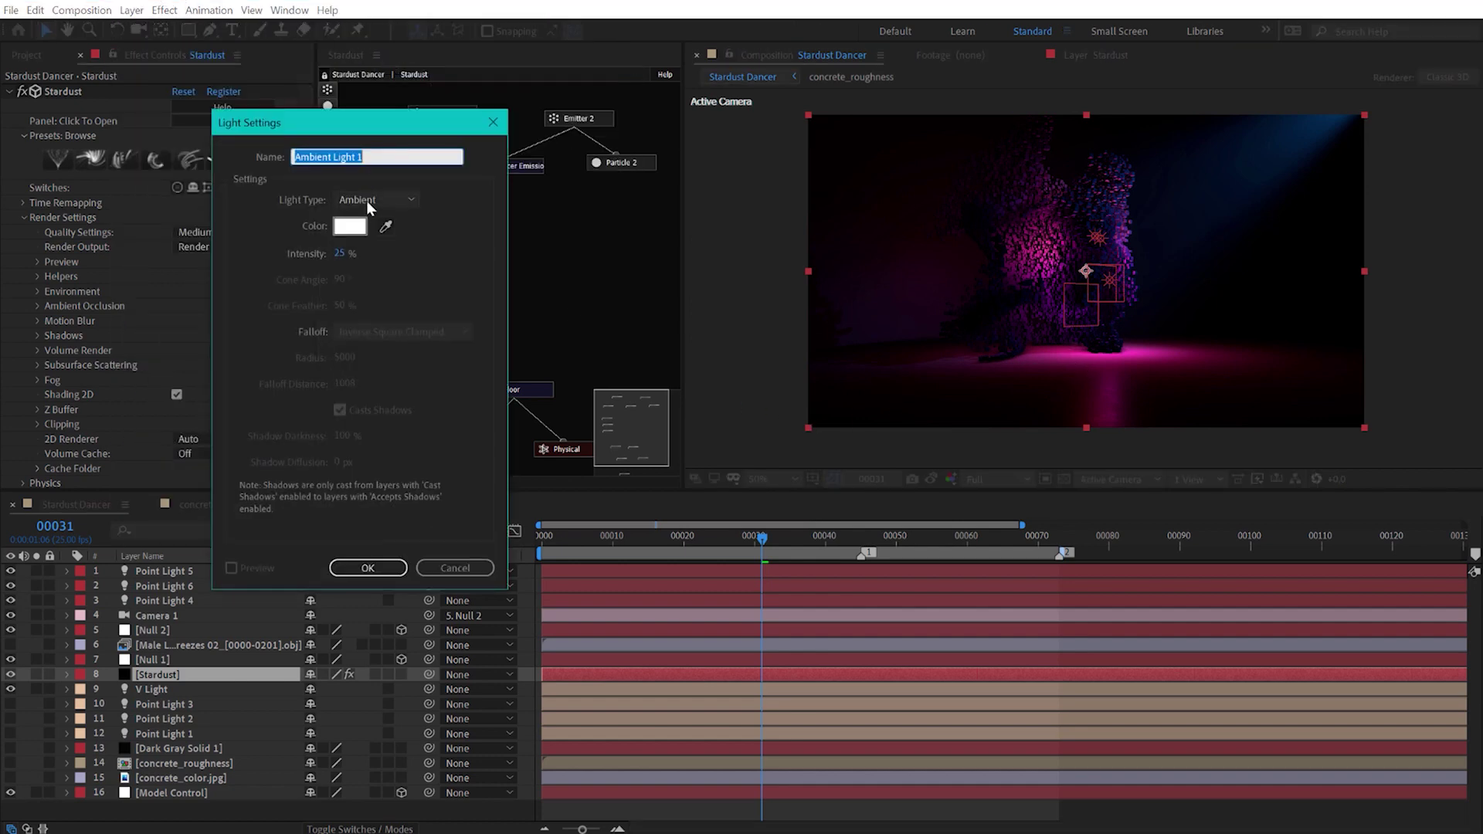
pyautogui.click(360, 569)
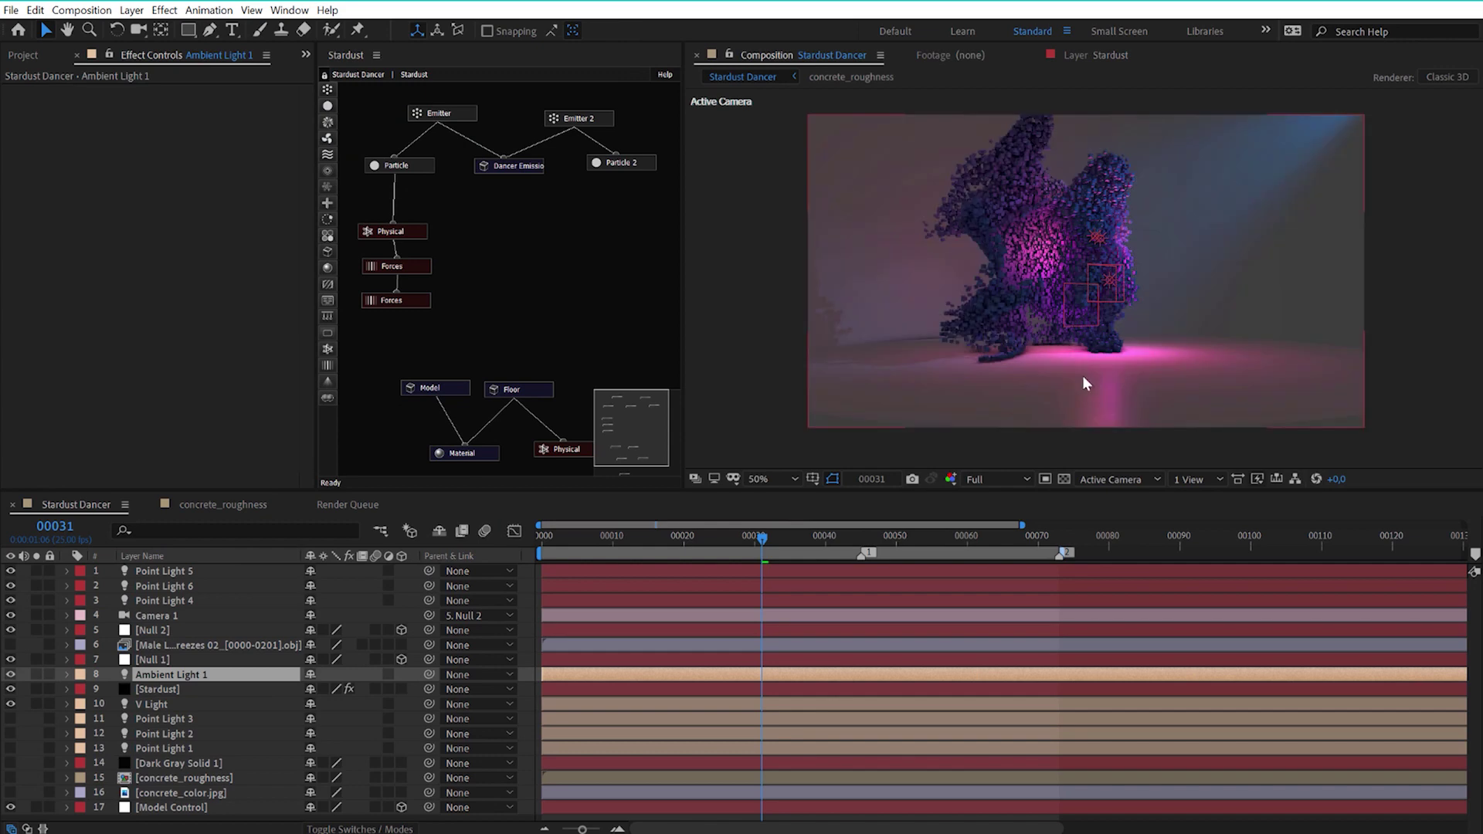
# Select the Stardust layer, reveal its effects, and view the lit dancer at frame 35
pyautogui.hotkey('ctrl', 'Down')
pyautogui.press('e')
pyautogui.press('pageup')
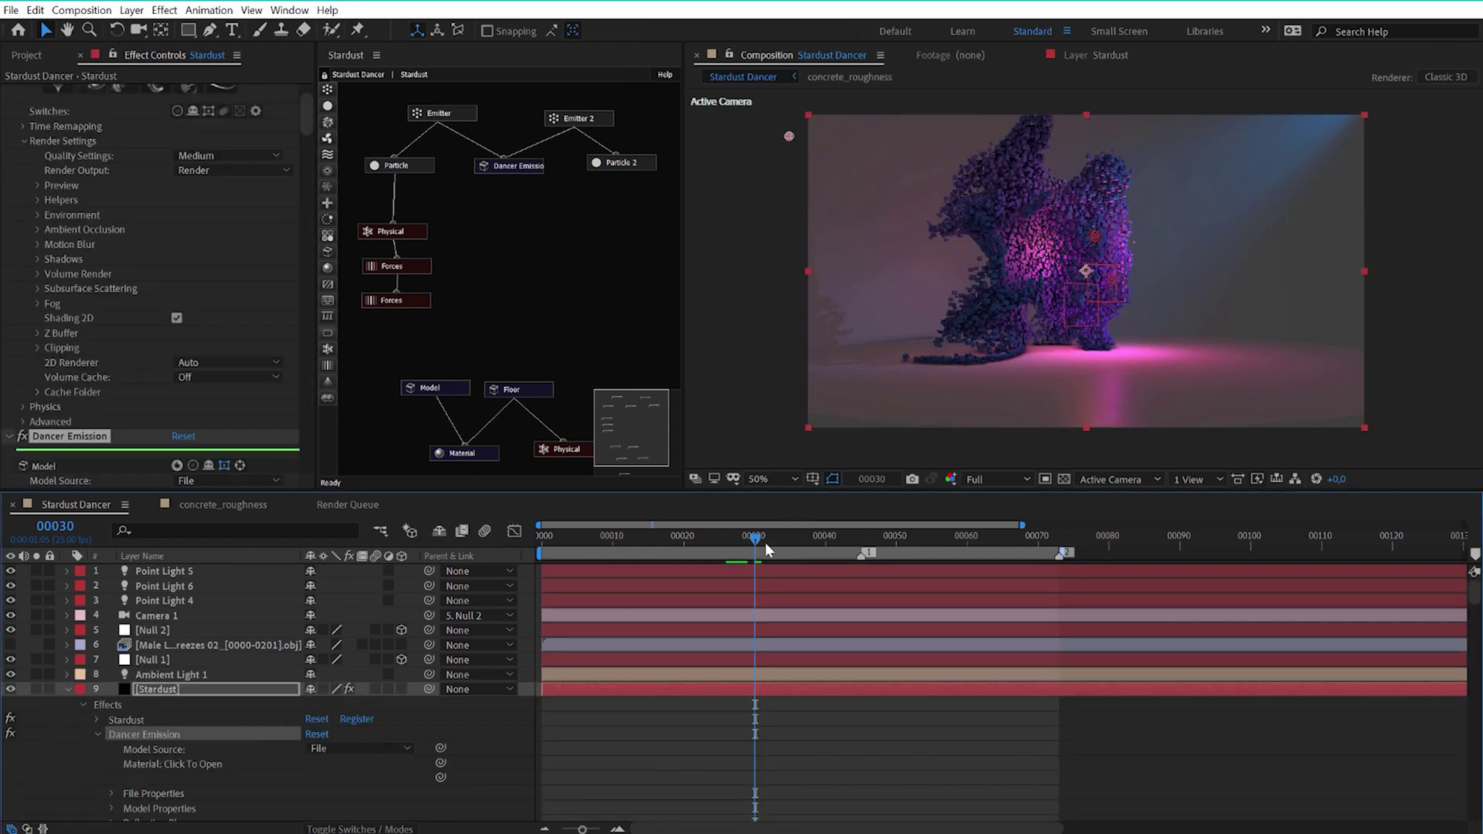
pyautogui.moveTo(749, 545); pyautogui.dragTo(790, 564)
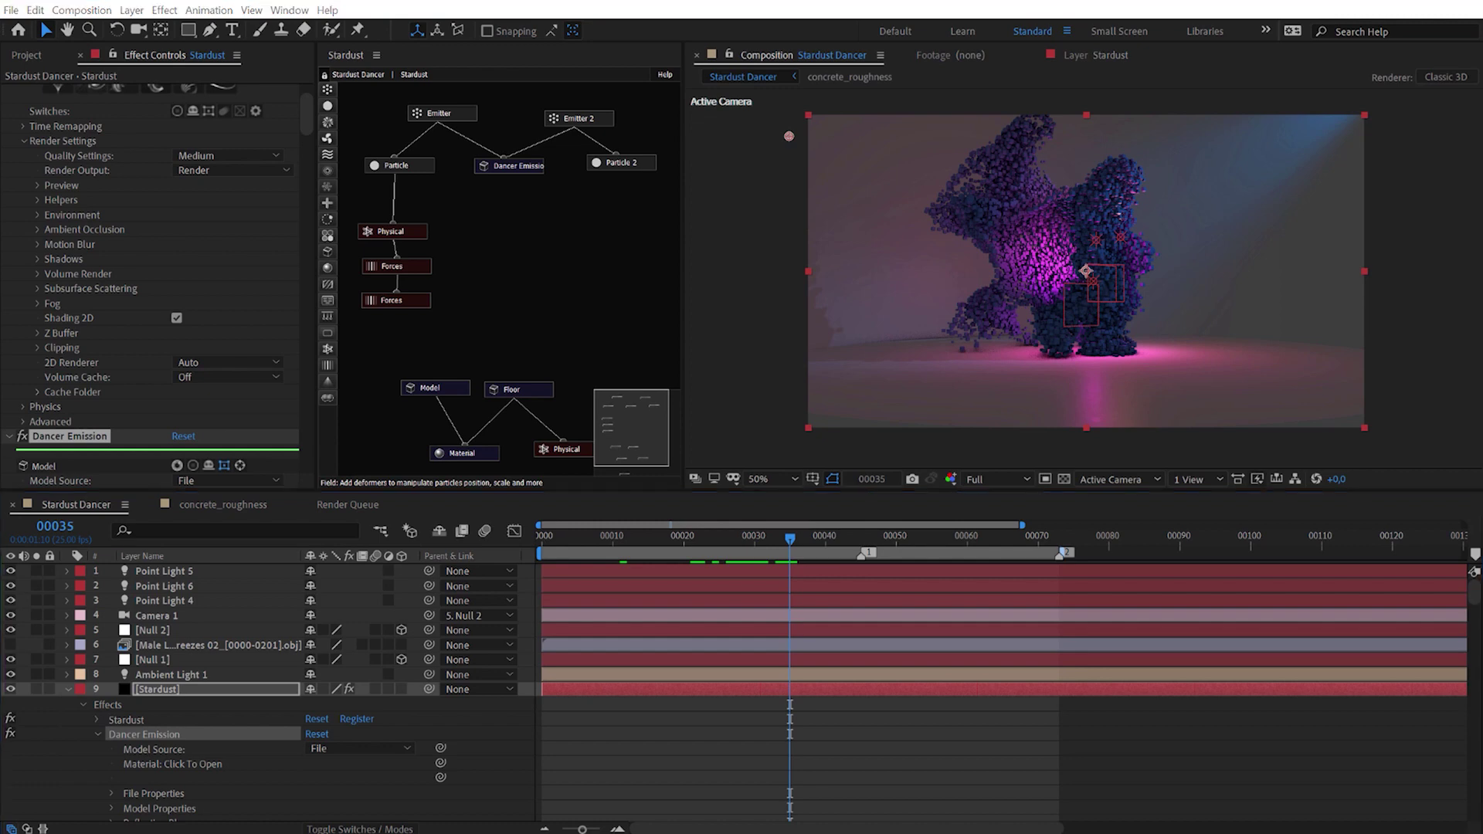
# Switch to the browser to view the graphicinmotion tutorials page, and minimise it again
pyautogui.hotkey('alt', 'Tab')
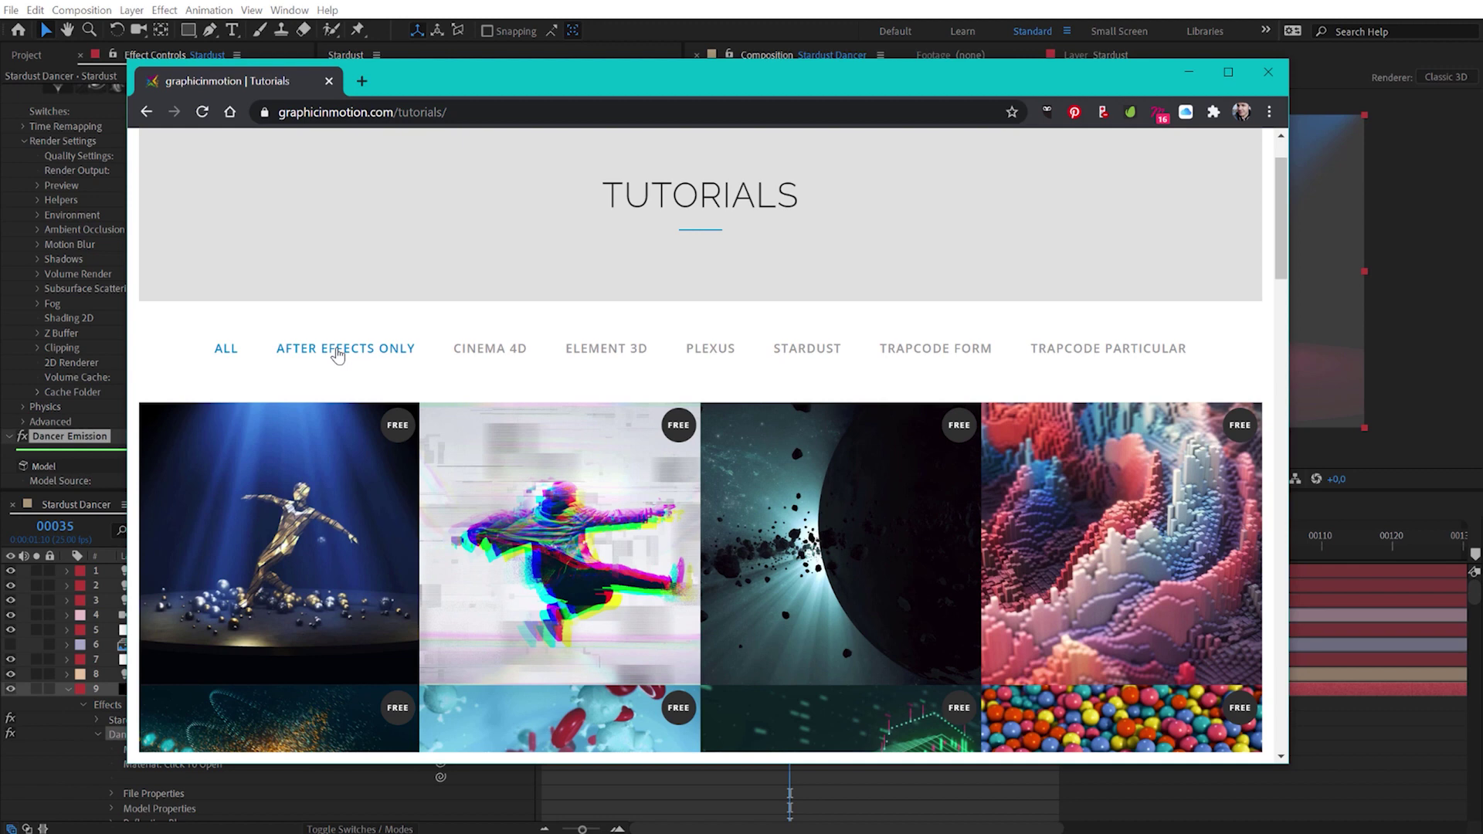
pyautogui.click(1177, 72)
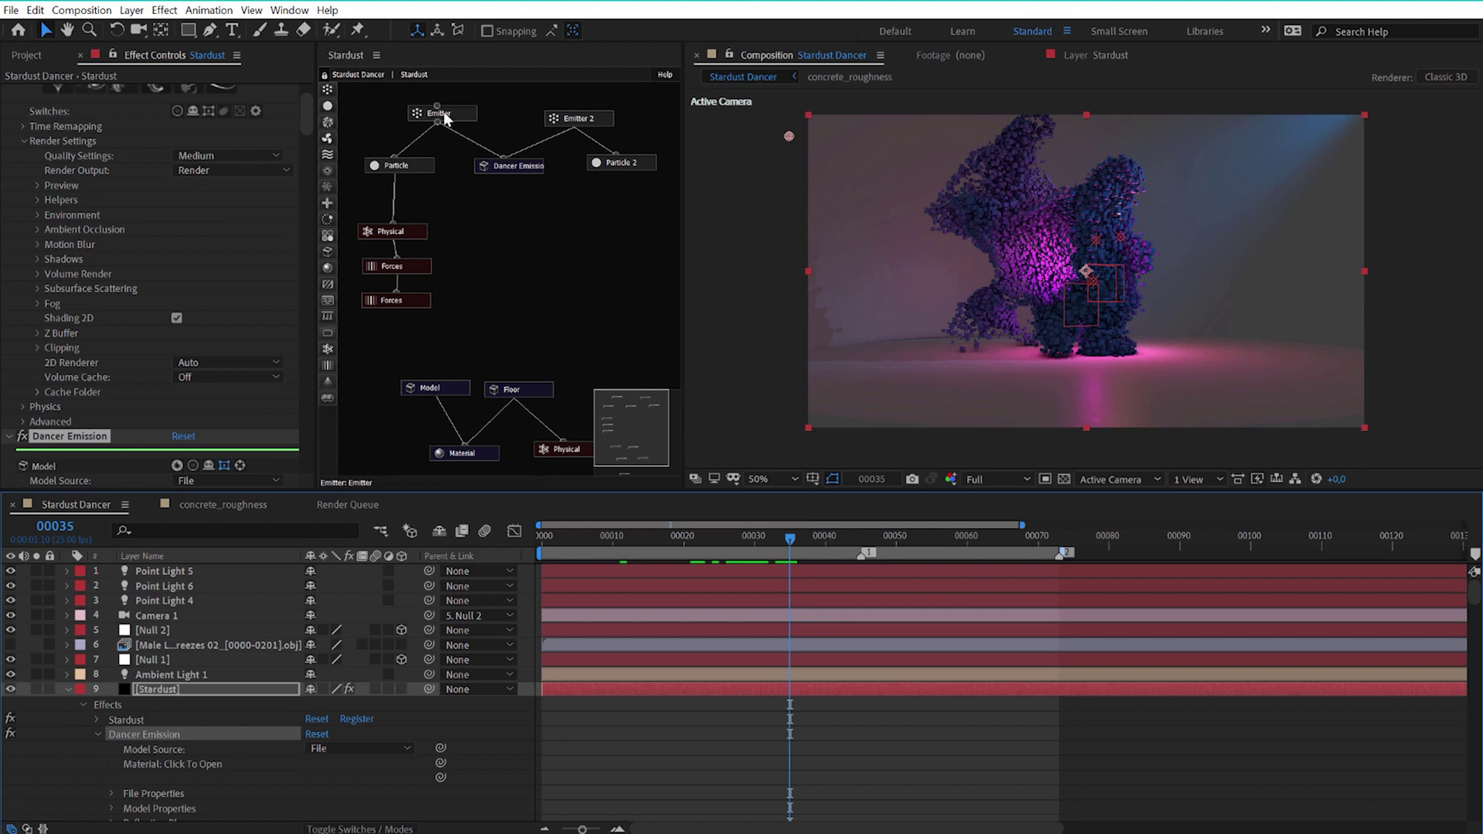
# Disable the first Emitter node and view the particles from Emitter 2 alone at frame 25
pyautogui.click(525, 169)
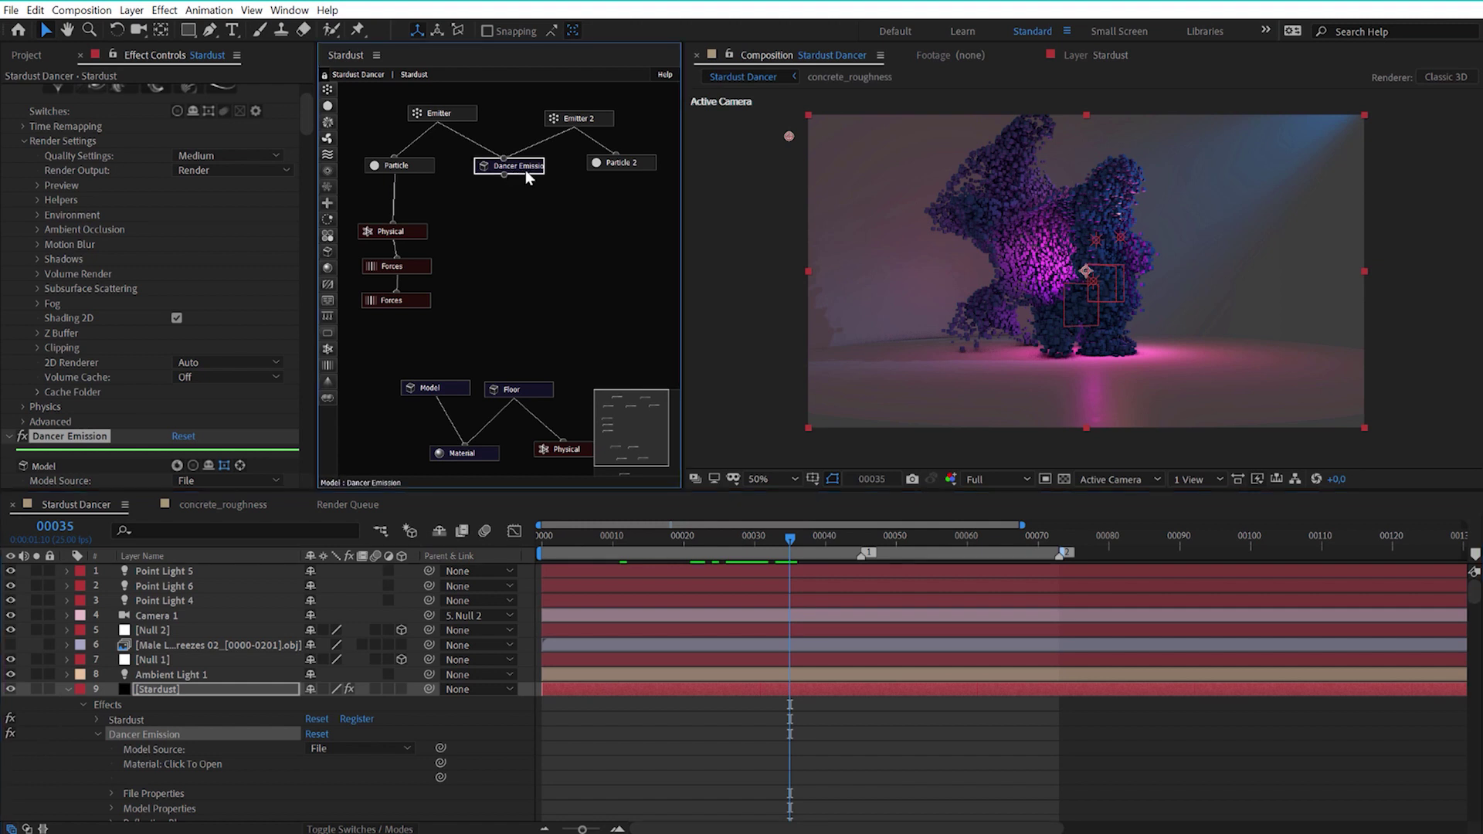
pyautogui.click(466, 109)
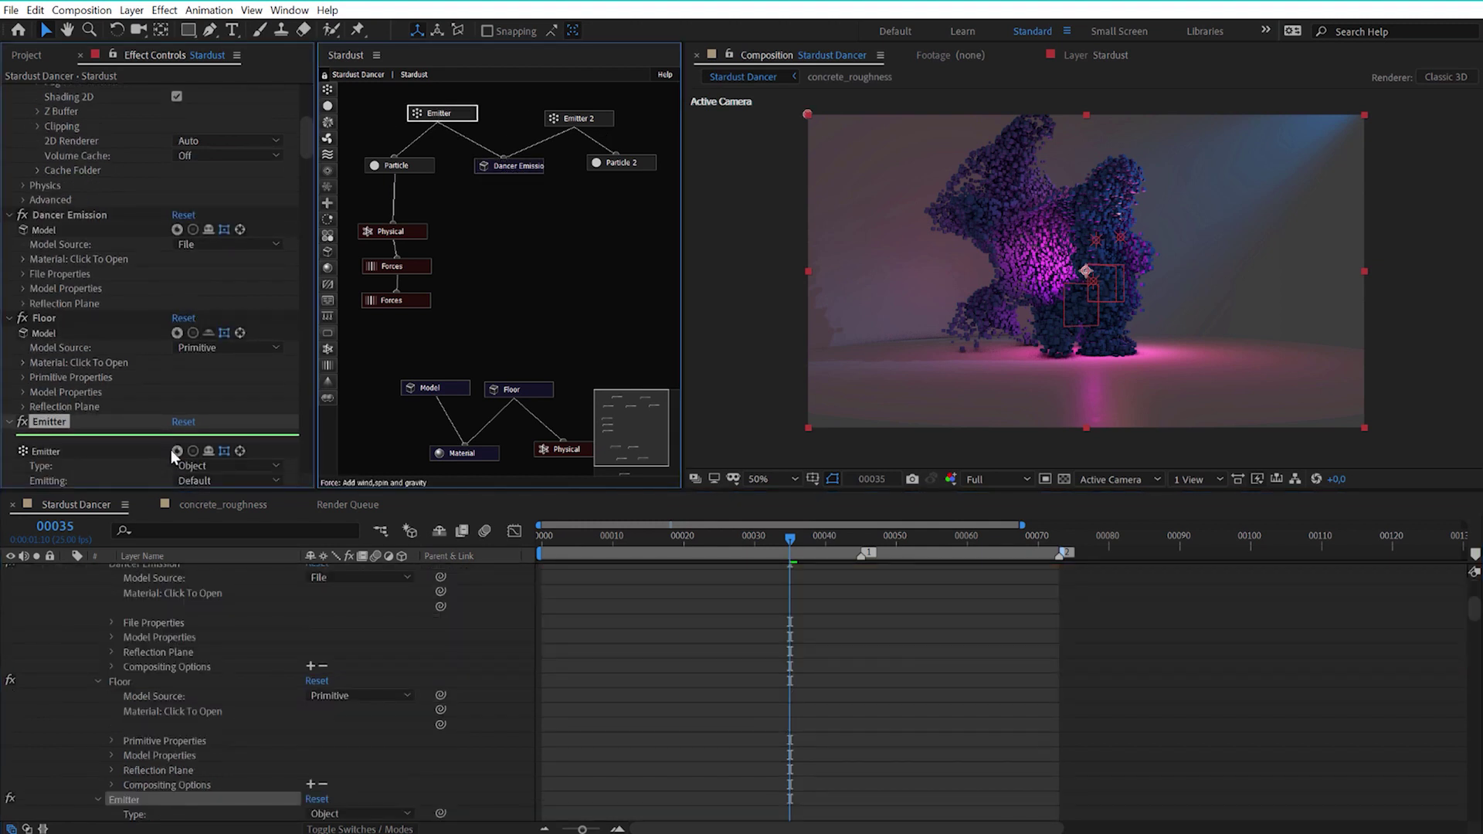
pyautogui.click(176, 450)
pyautogui.click(592, 123)
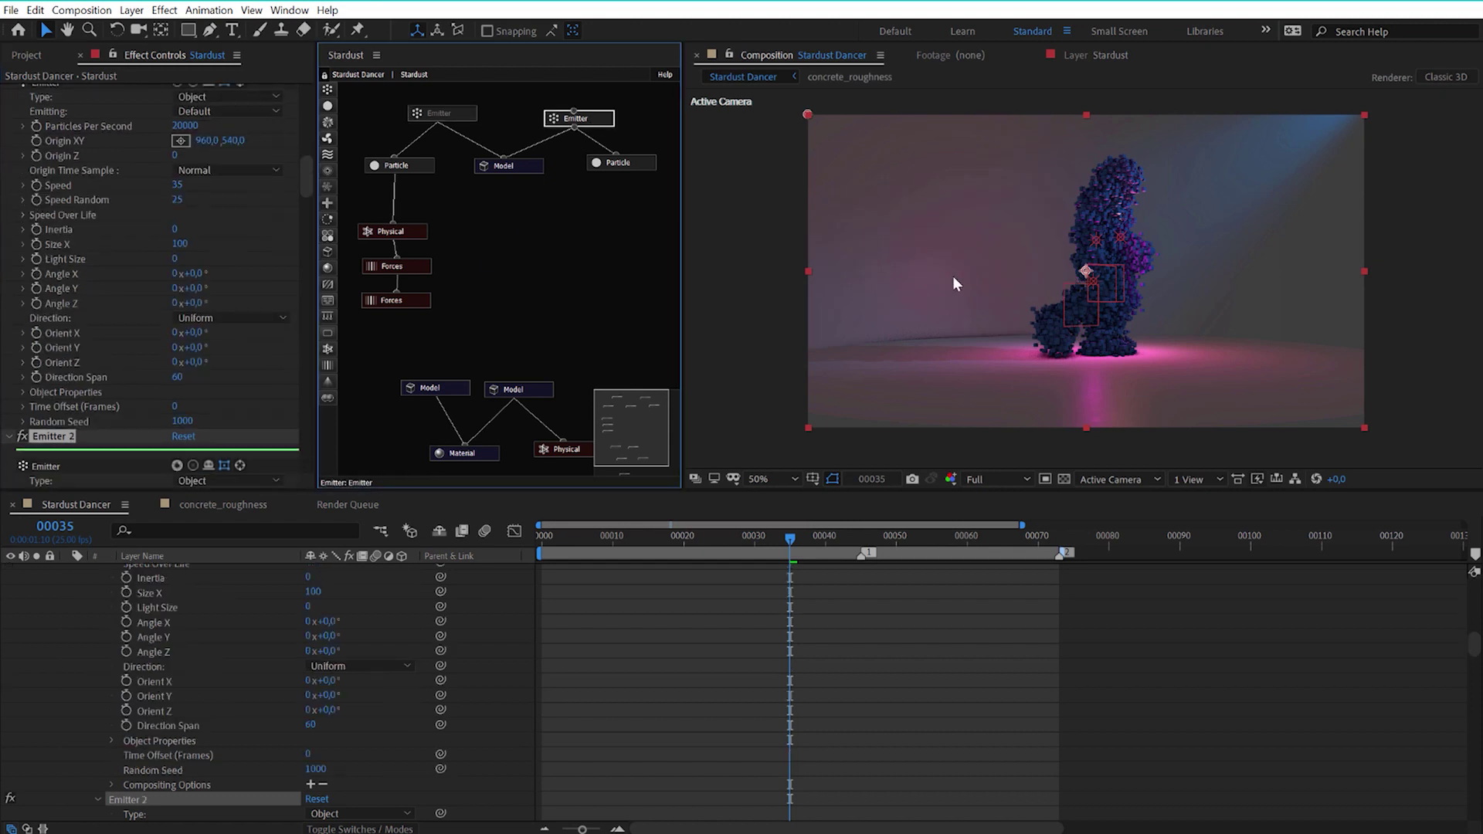
pyautogui.moveTo(776, 539); pyautogui.dragTo(719, 540)
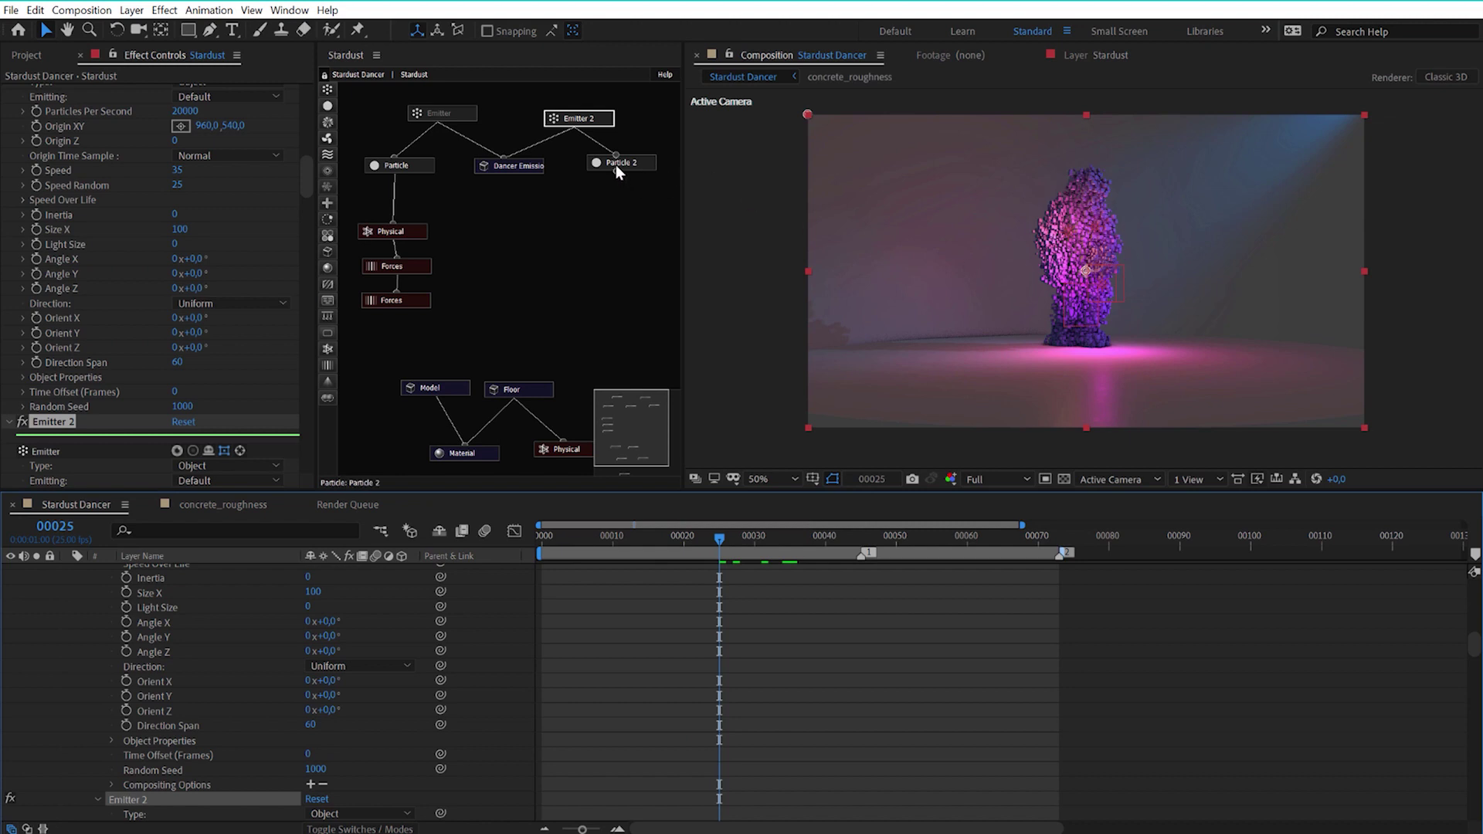
# Examine the Emitter 2 settings and the Particle 2 life and opacity-over-life settings, viewing the result at frame 30
pyautogui.scroll(-3, 219, 387)
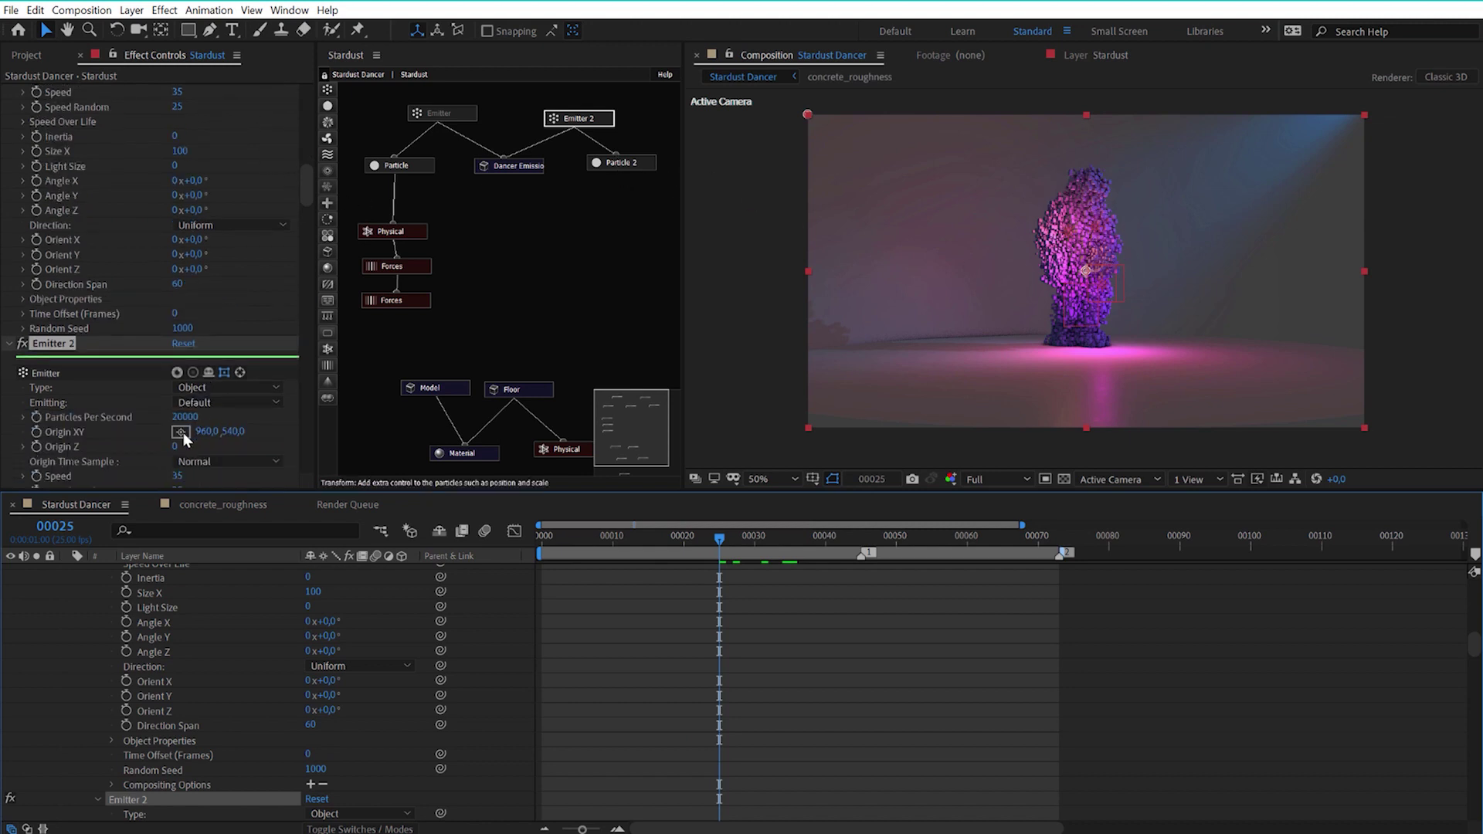
pyautogui.scroll(-1, 186, 425)
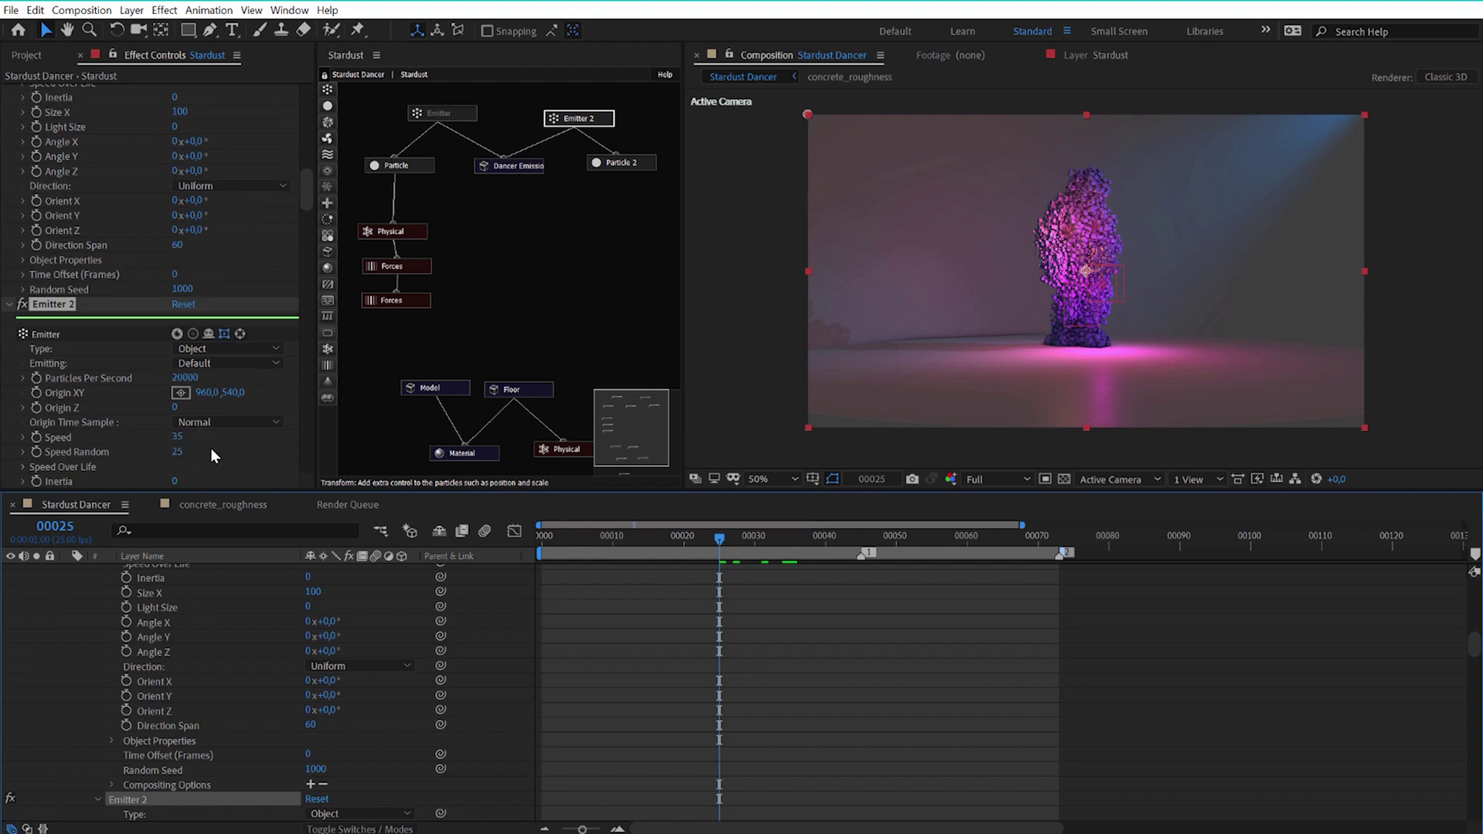
pyautogui.click(632, 164)
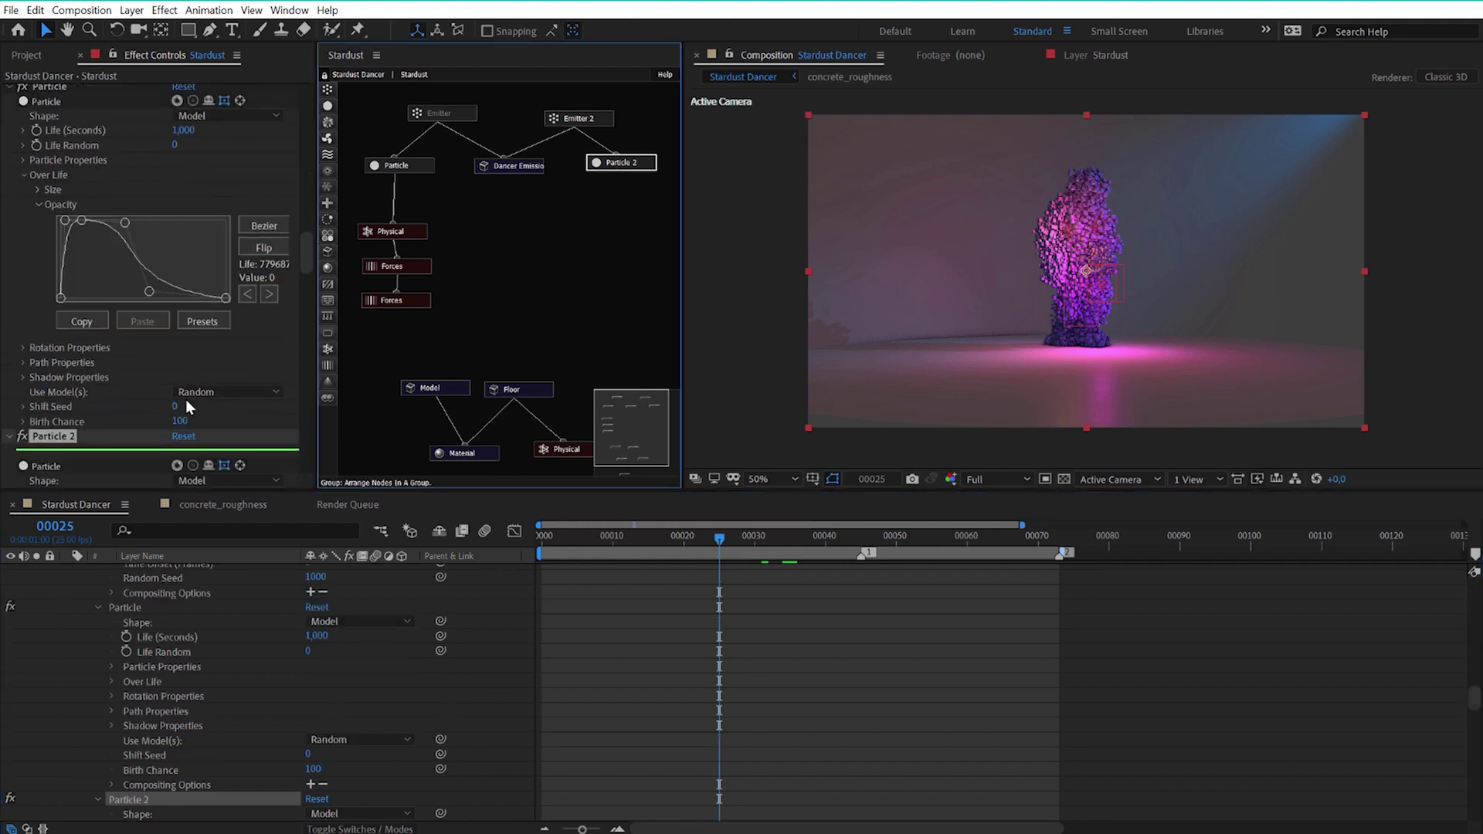
pyautogui.scroll(-2, 188, 409)
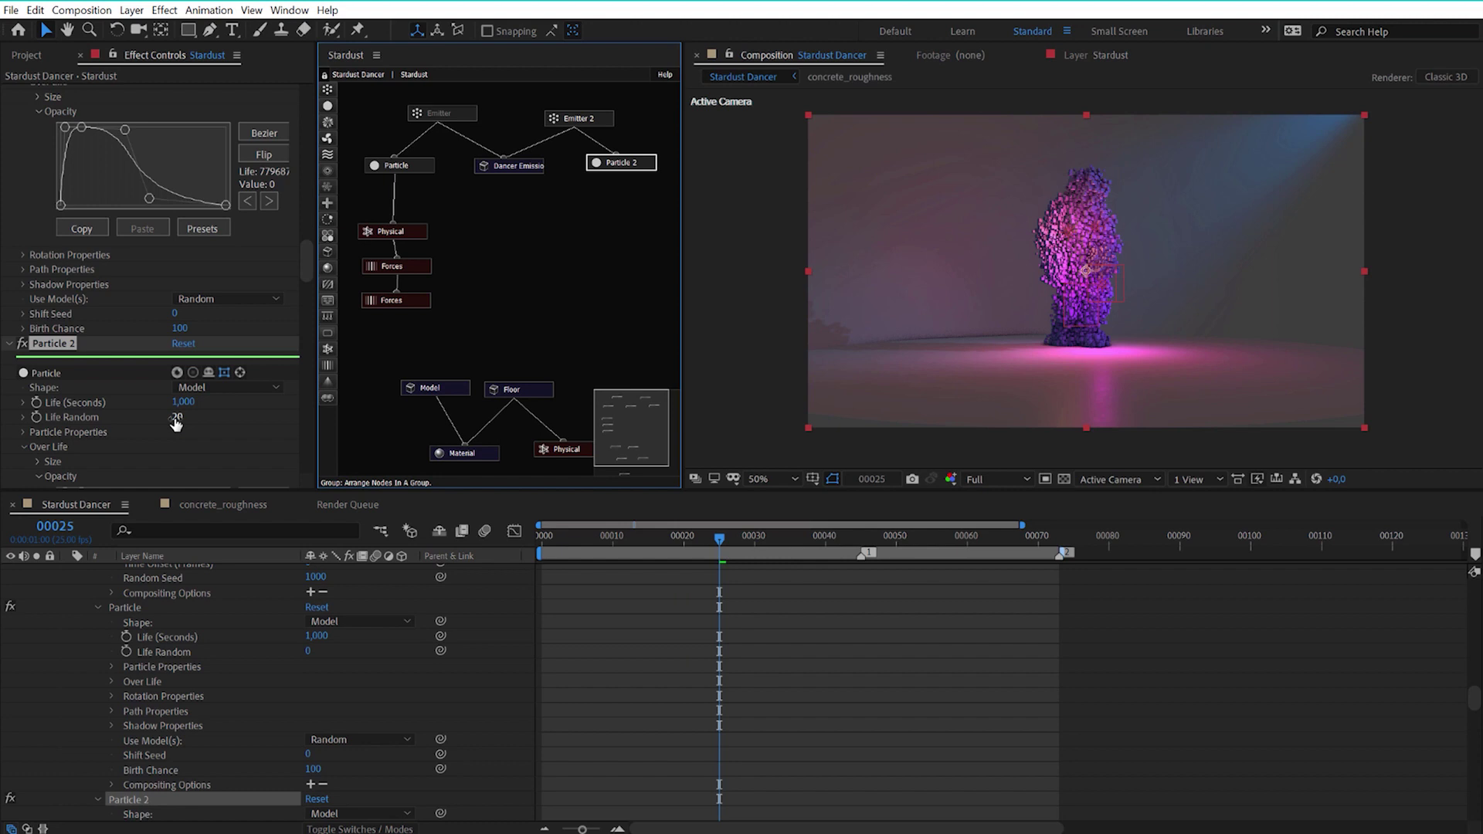
pyautogui.moveTo(714, 536); pyautogui.dragTo(757, 555)
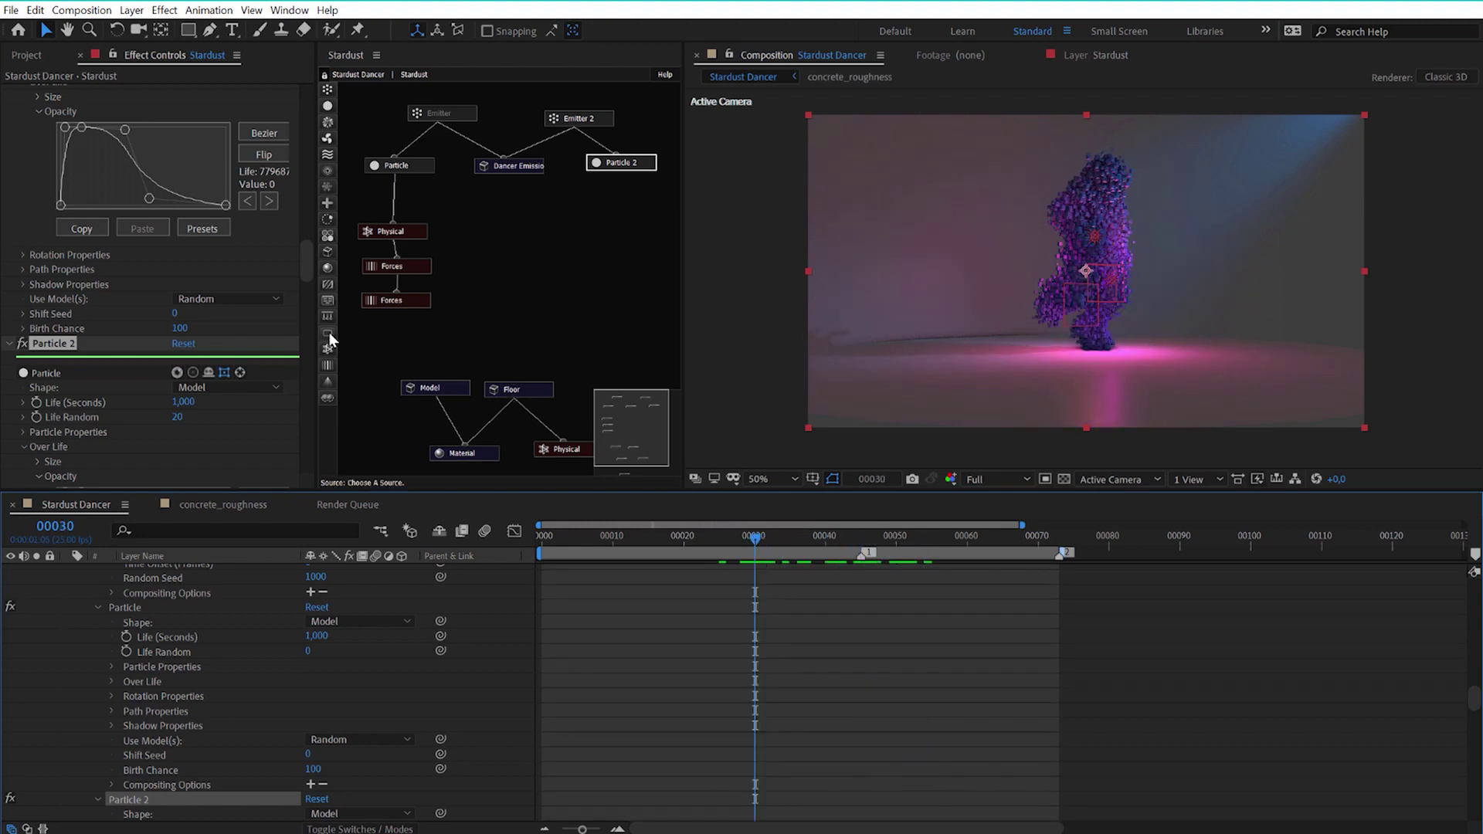
pyautogui.moveTo(306, 257); pyautogui.dragTo(306, 281)
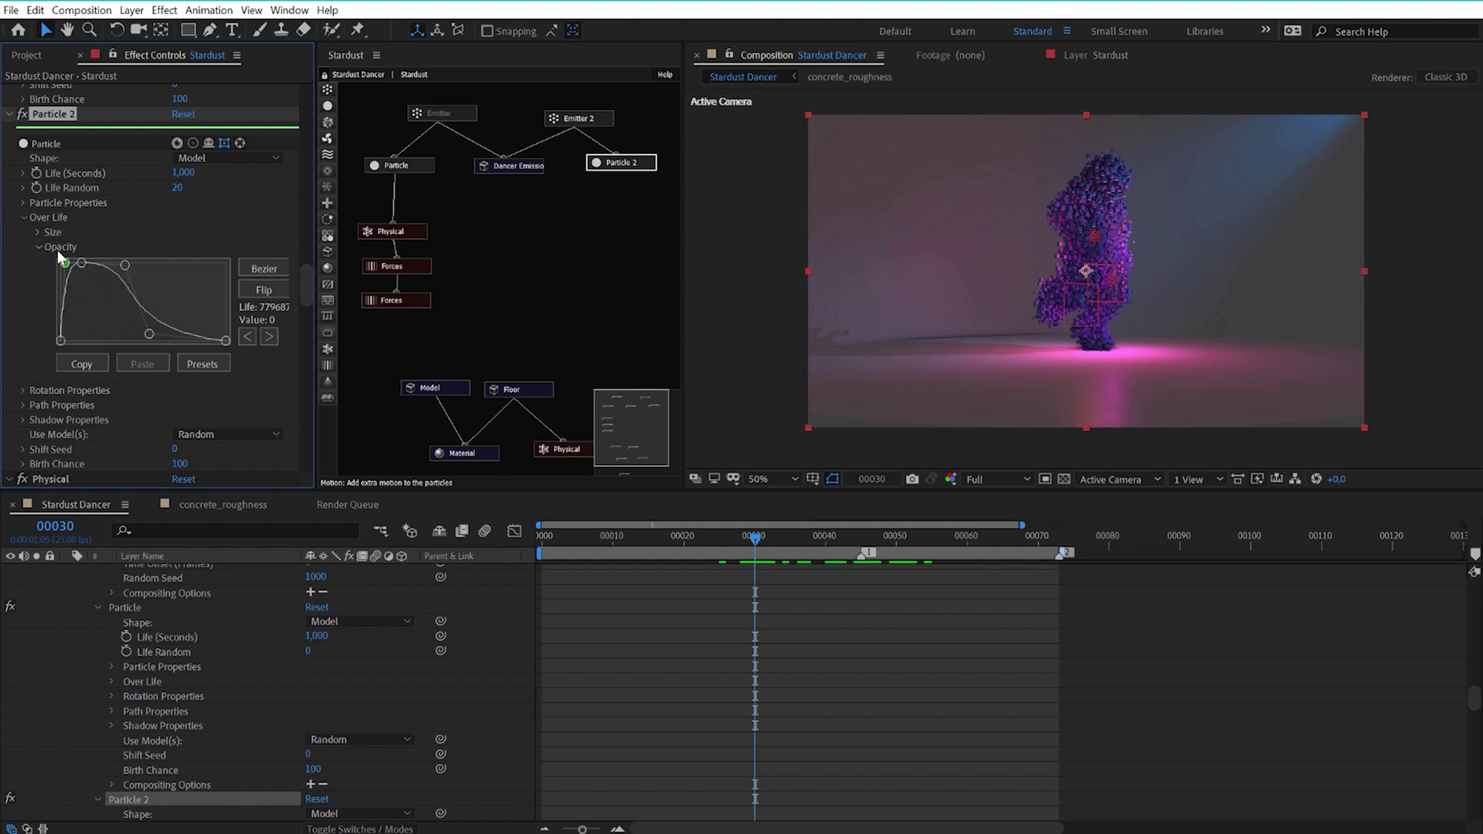
# Examine the first Particle node's life and opacity-over-life settings against those of Particle 2
pyautogui.click(413, 165)
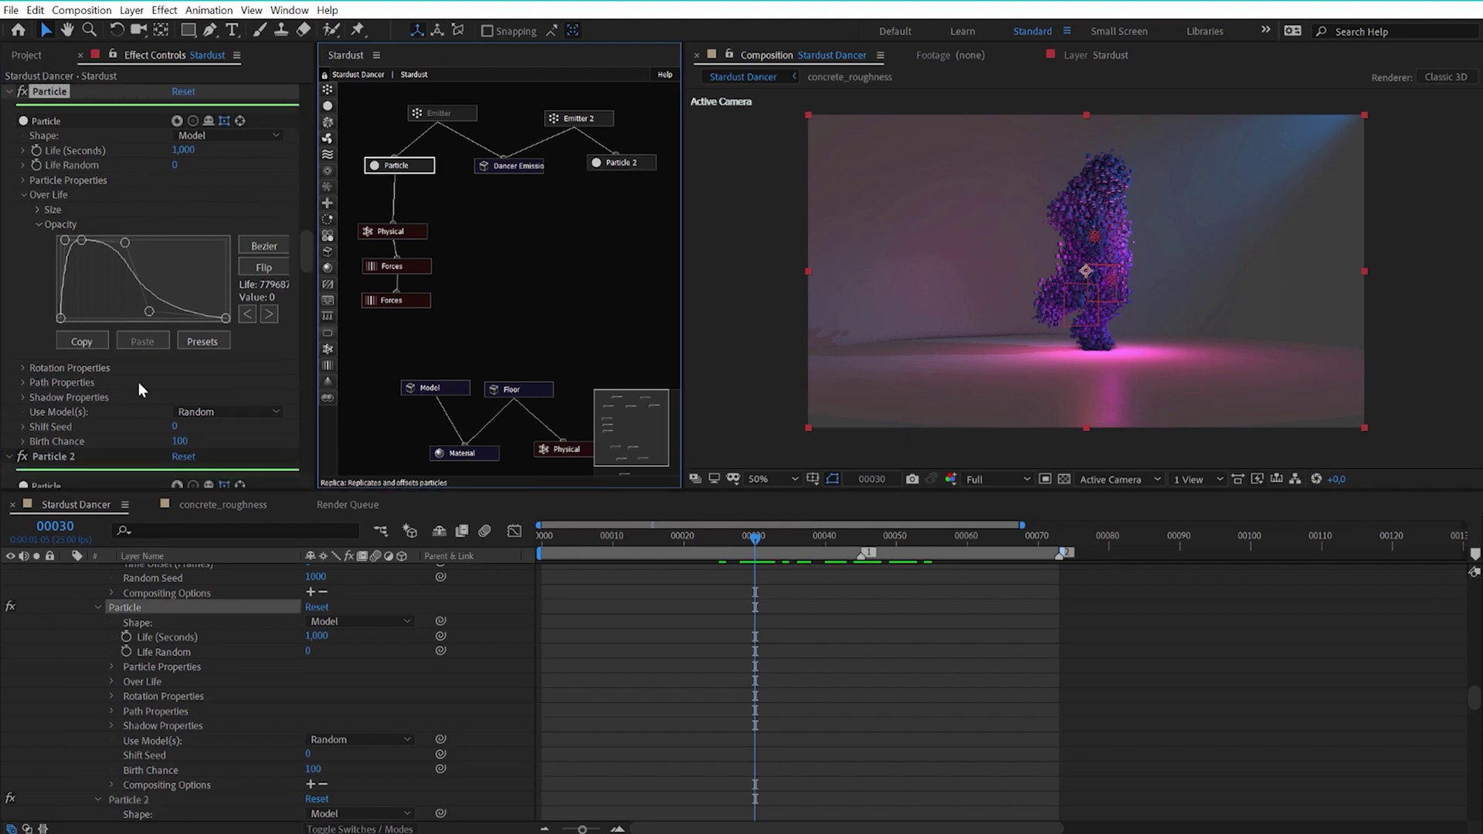
pyautogui.scroll(-3, 138, 381)
pyautogui.scroll(5, 131, 390)
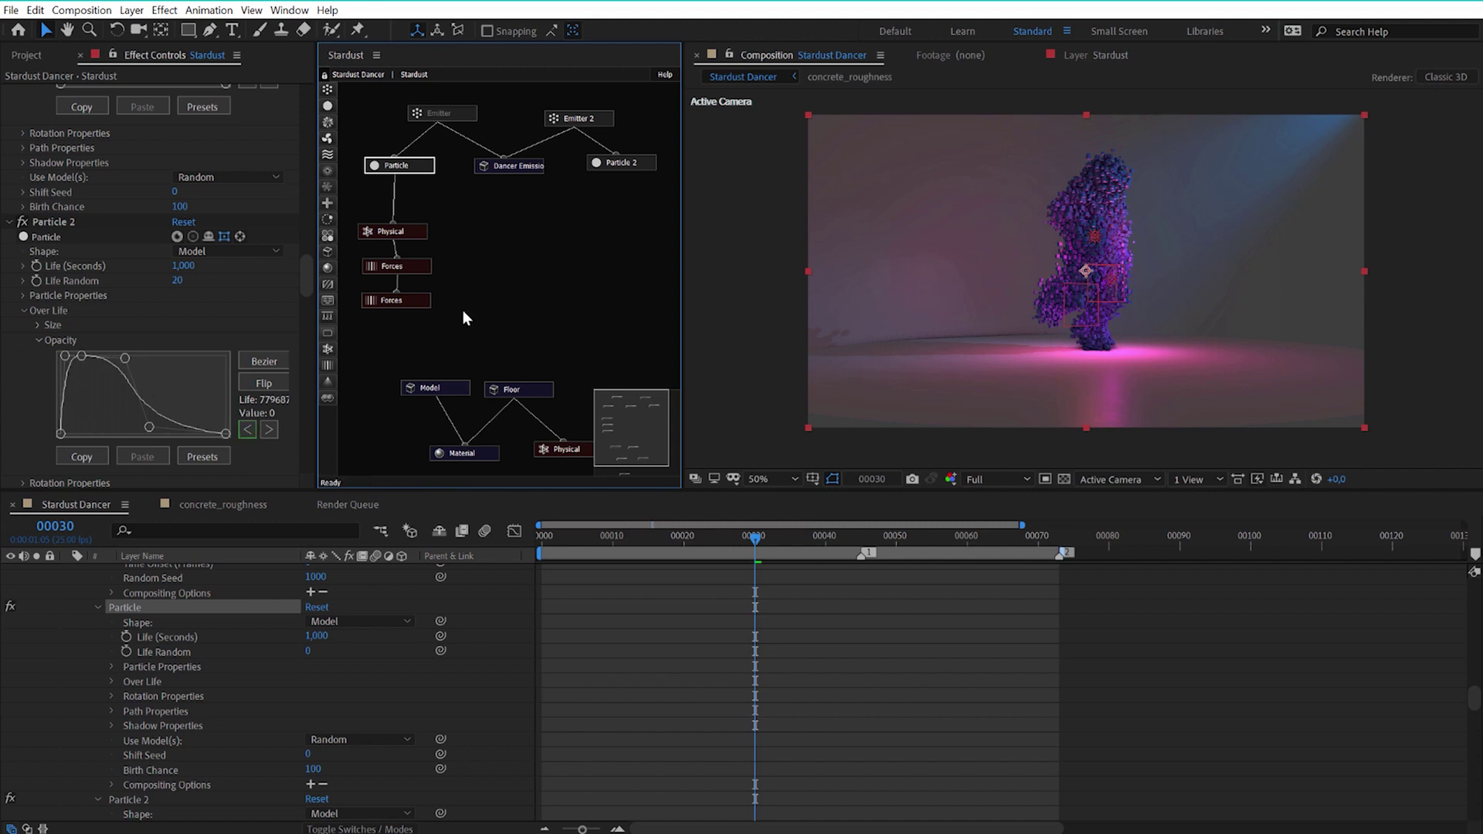
# Re-enable the first Emitter node
pyautogui.click(445, 110)
pyautogui.click(173, 122)
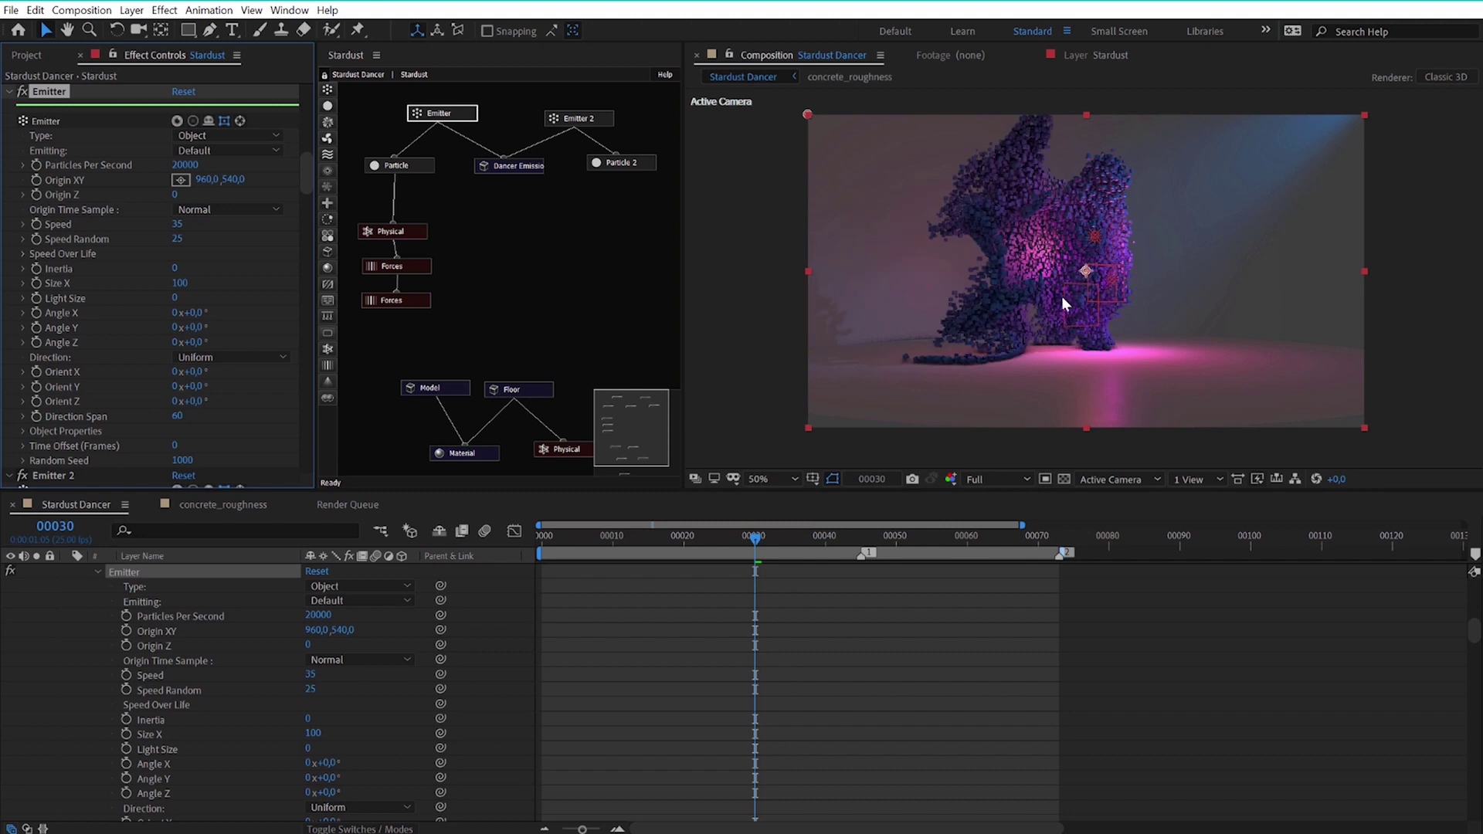
# Examine the settings of the Physical node and the two Forces nodes under the first Particle
pyautogui.click(412, 234)
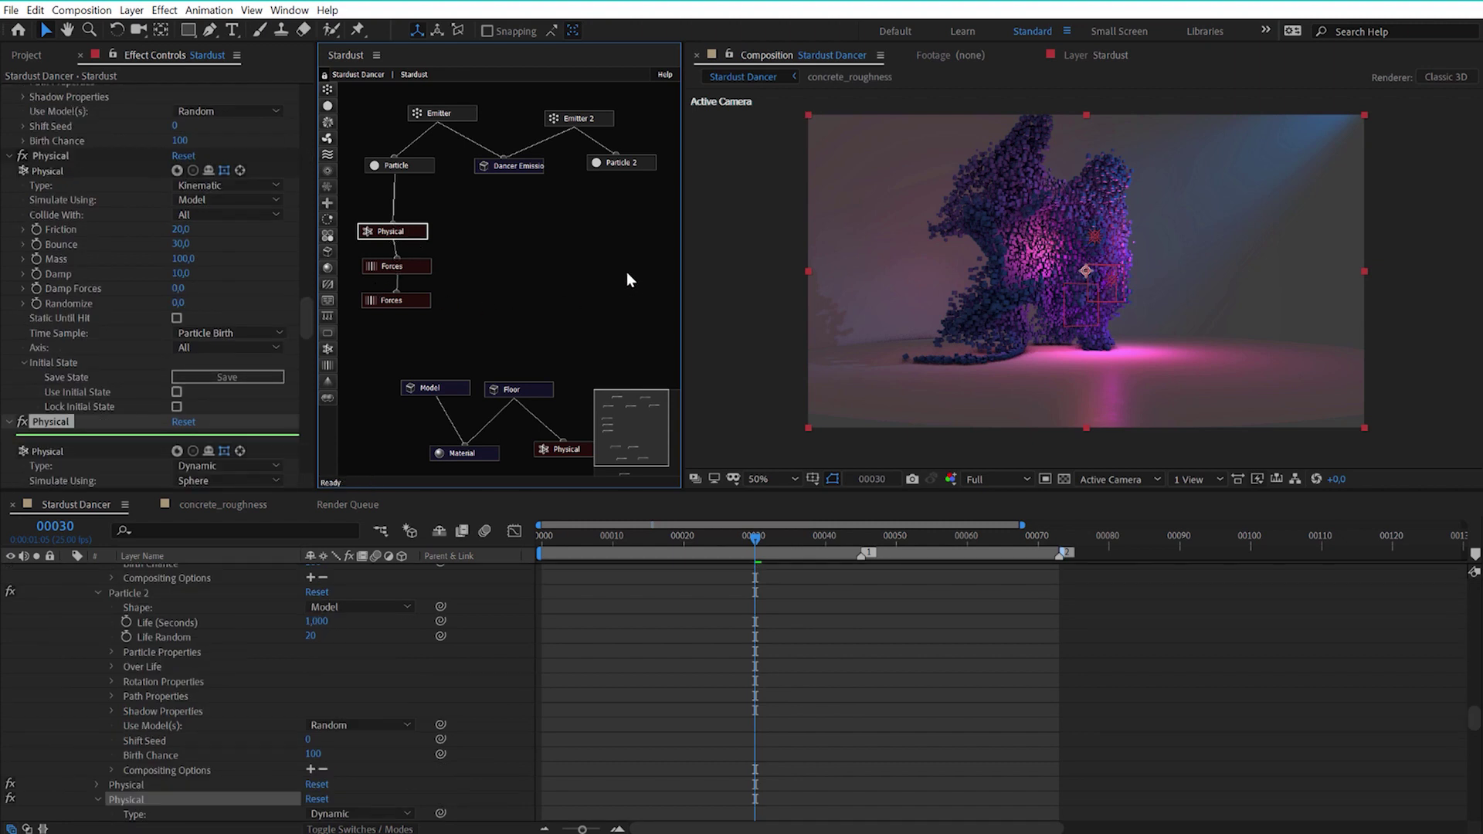
pyautogui.click(414, 267)
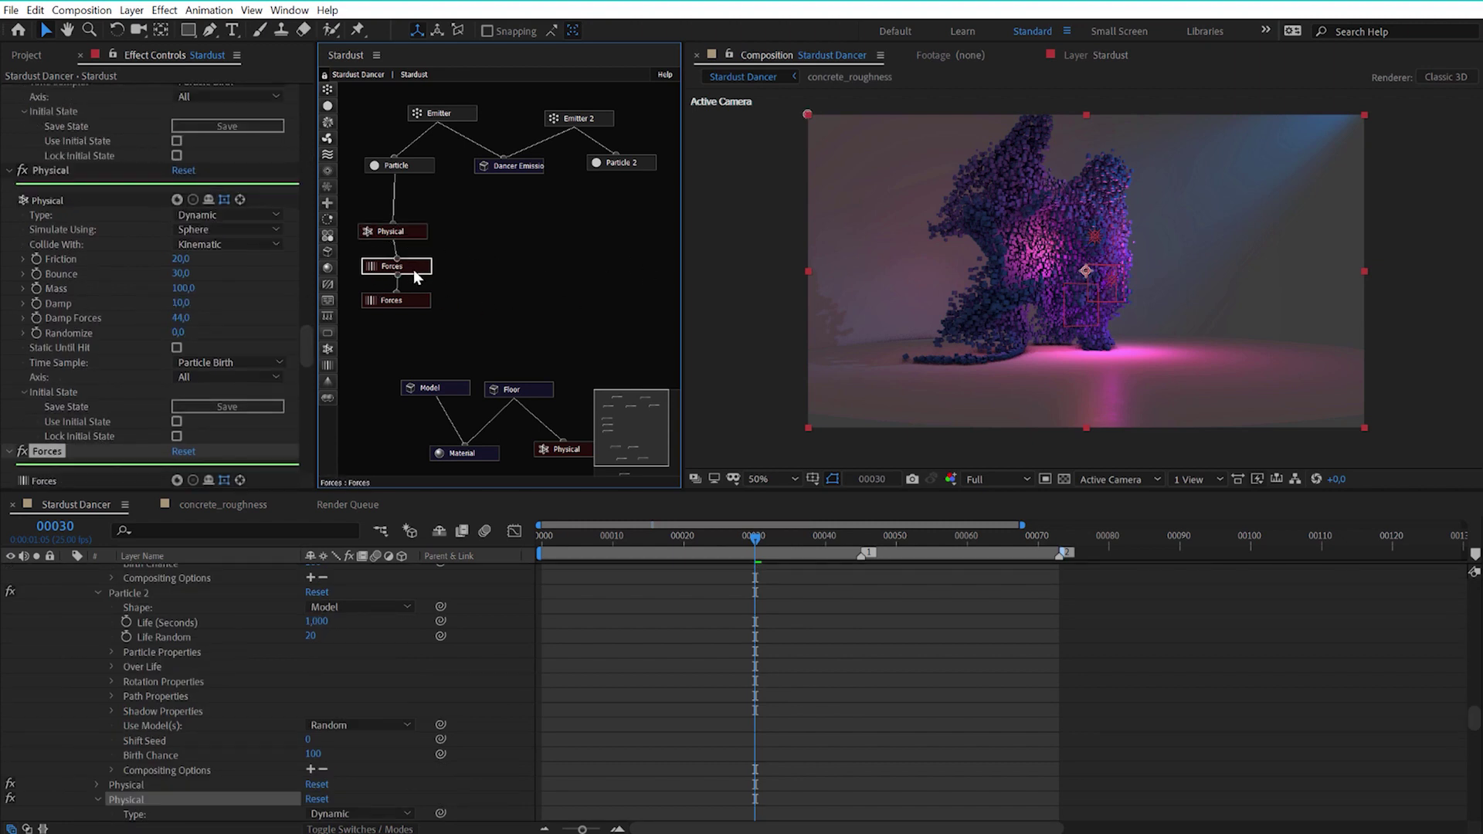
pyautogui.scroll(-3, 306, 350)
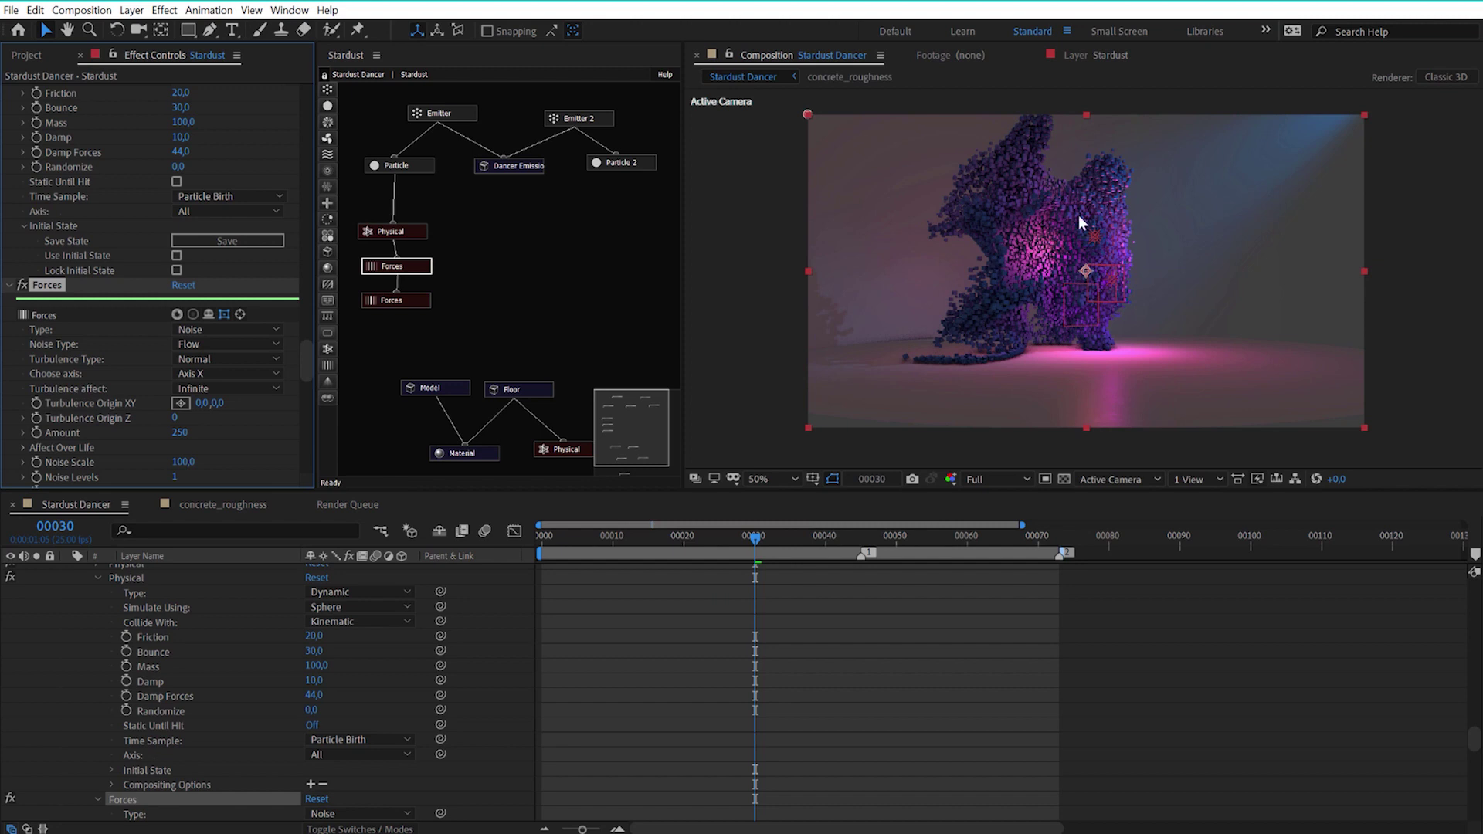
pyautogui.click(400, 301)
pyautogui.scroll(-3, 286, 395)
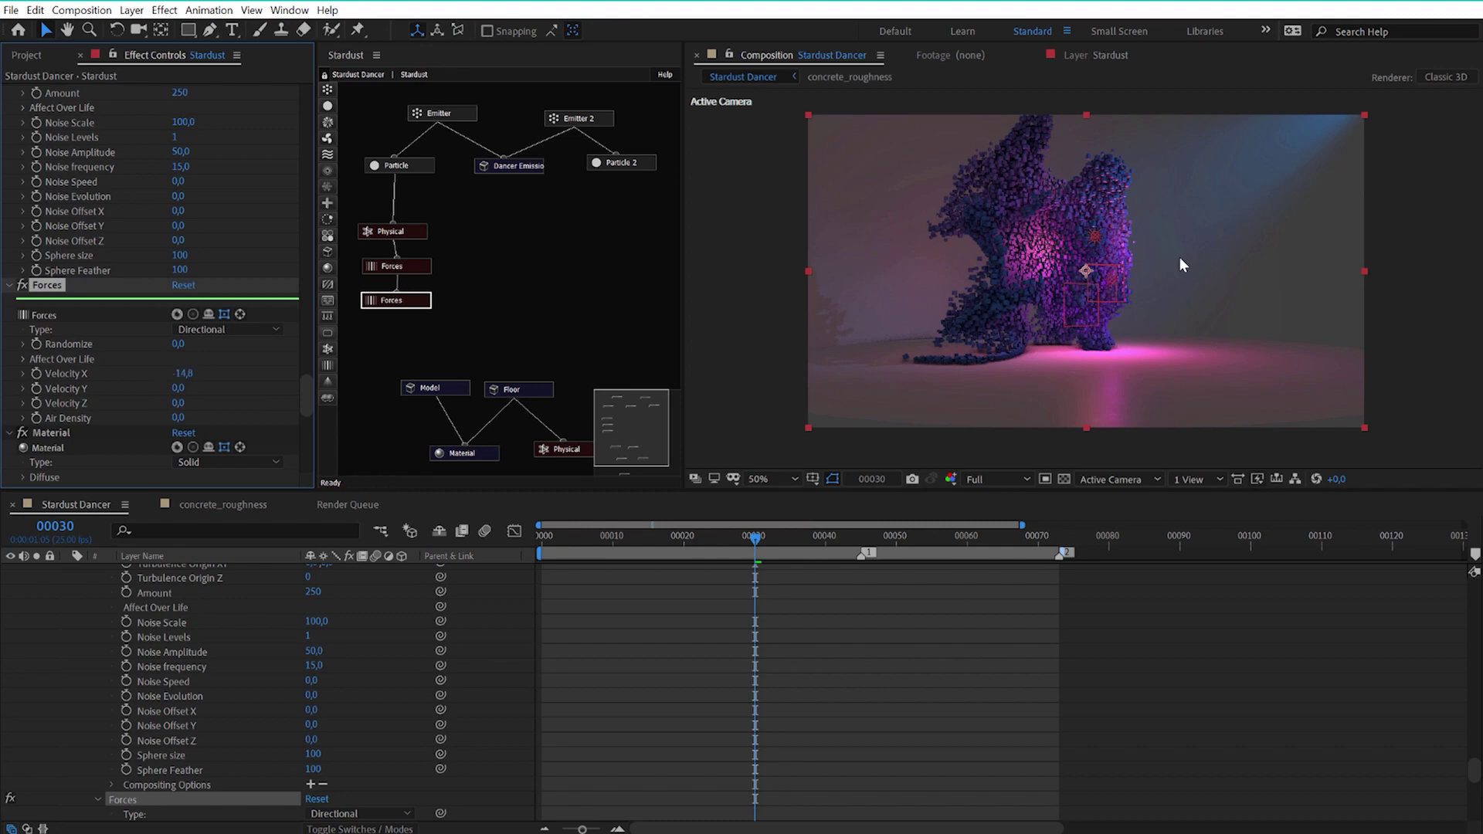
# Play a preview of the dancer animation with the playhead at frame 12
pyautogui.moveTo(686, 540); pyautogui.dragTo(719, 541)
pyautogui.click(625, 574)
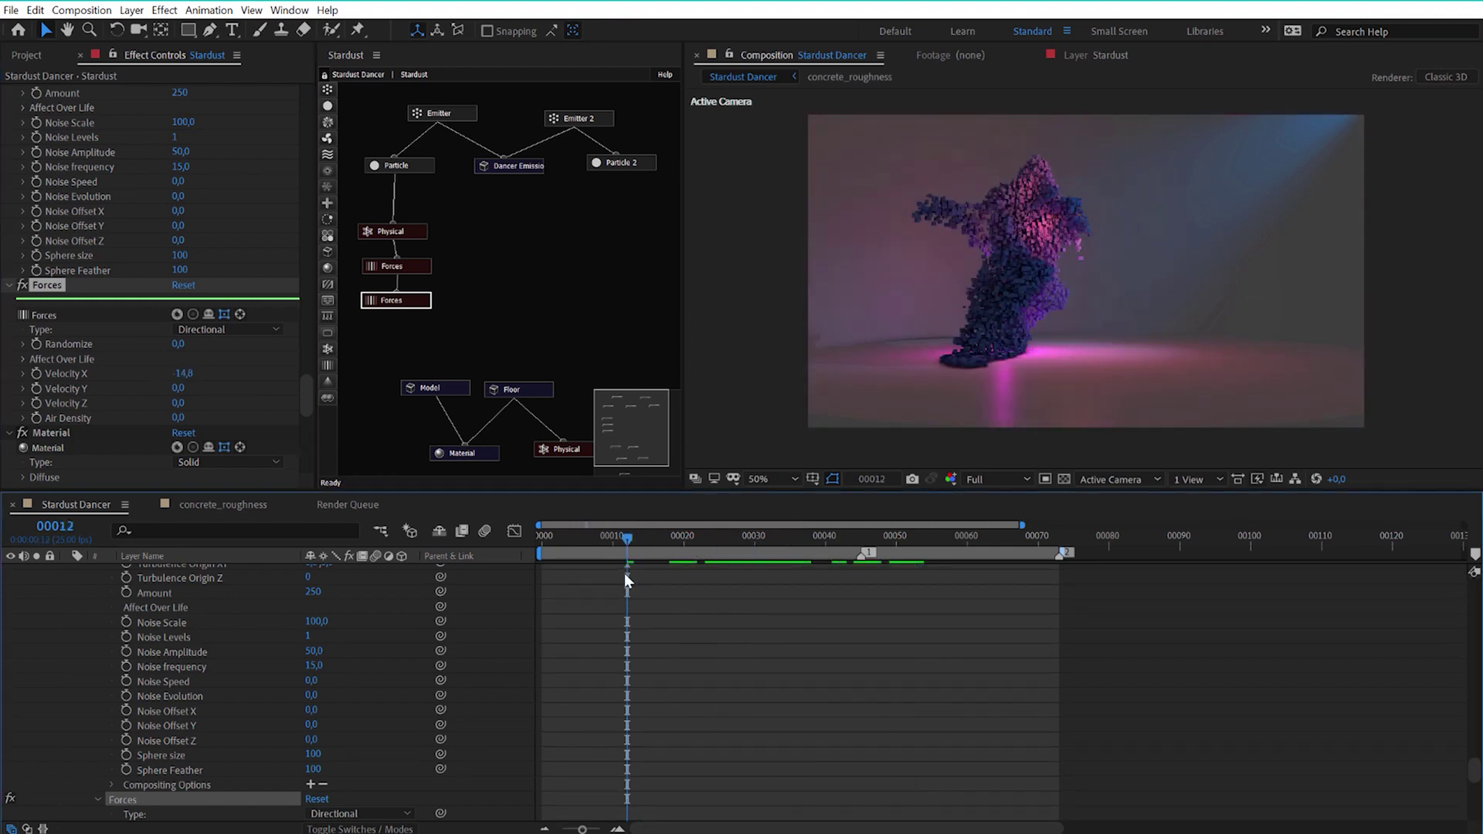
pyautogui.press('space')
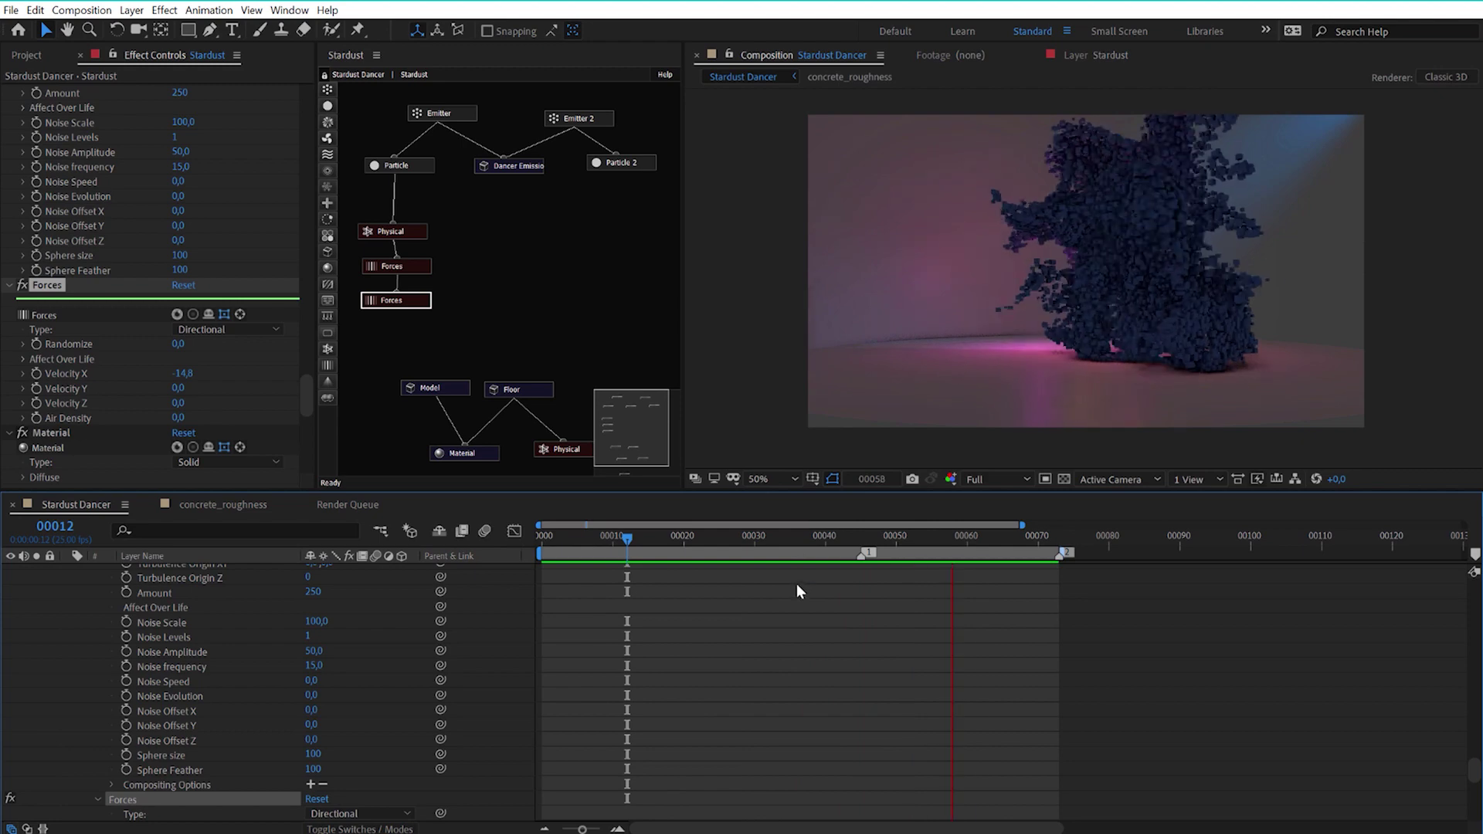
# Stop at frame 38 and inspect the positions of Point Light 5, Point Light 6 and Point Light 4
pyautogui.click(810, 535)
pyautogui.scroll(3, 275, 657)
pyautogui.scroll(10, 275, 656)
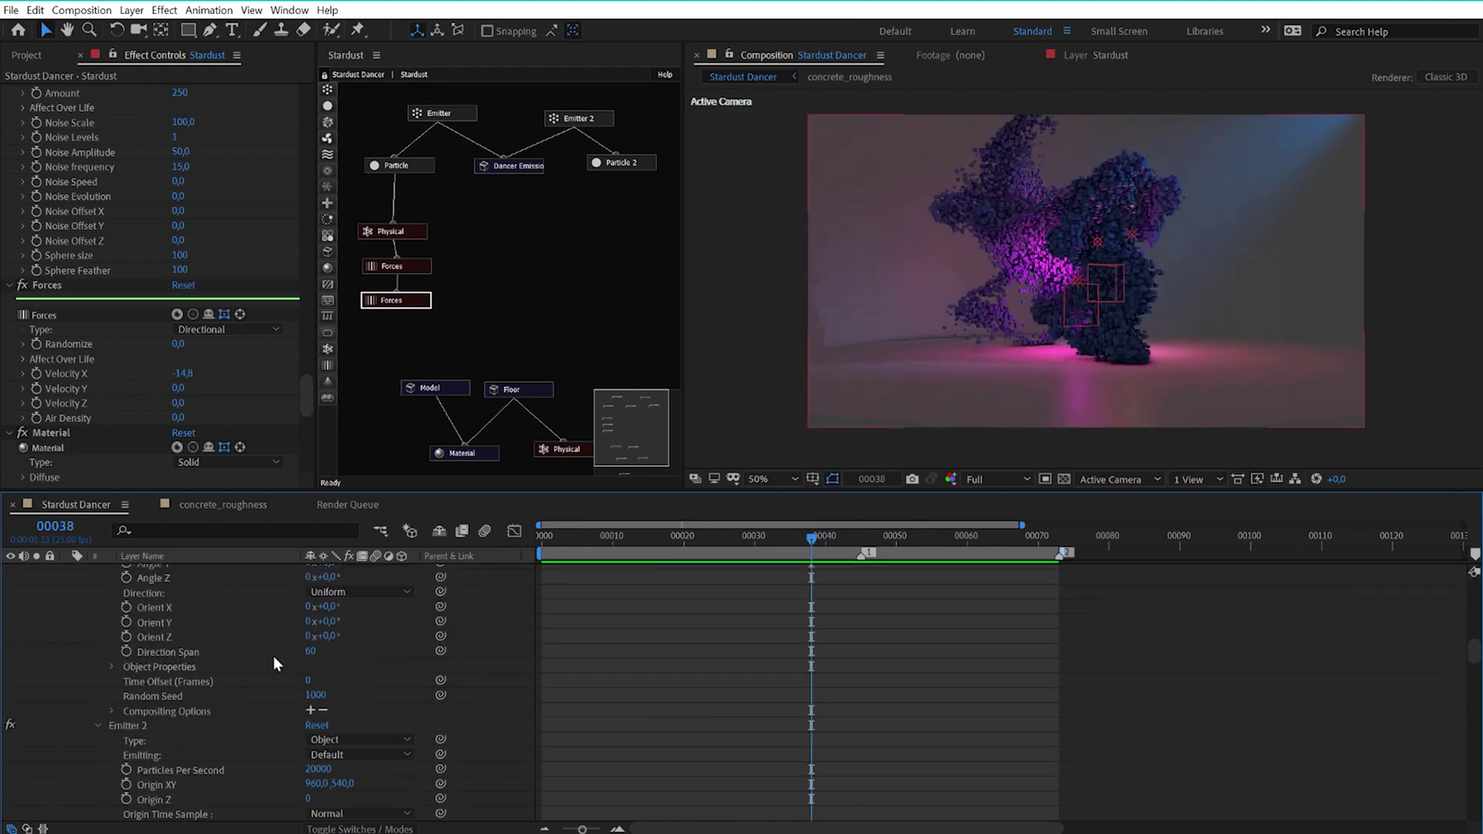
pyautogui.scroll(5, 274, 663)
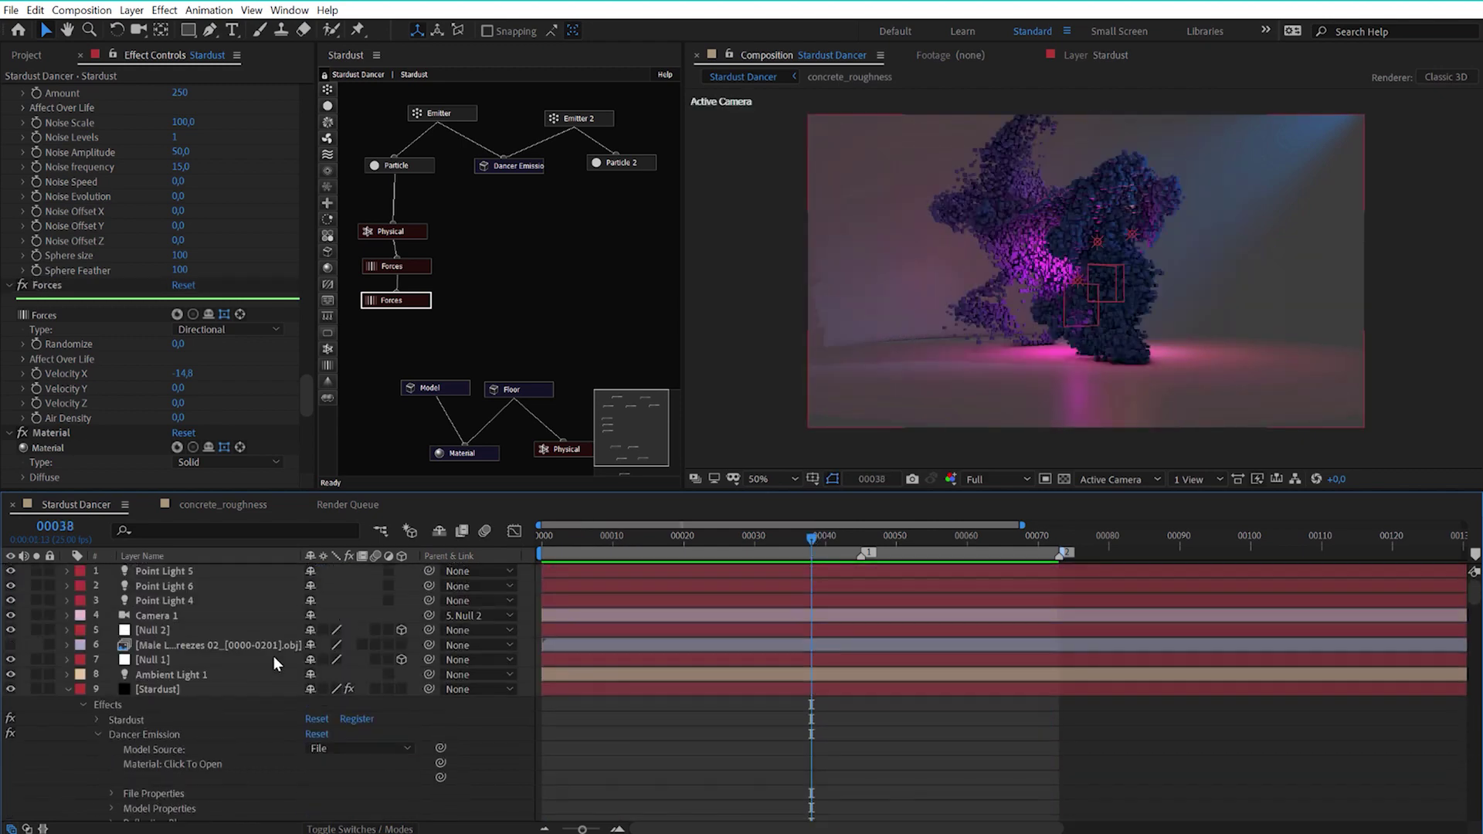
pyautogui.click(160, 571)
pyautogui.click(171, 587)
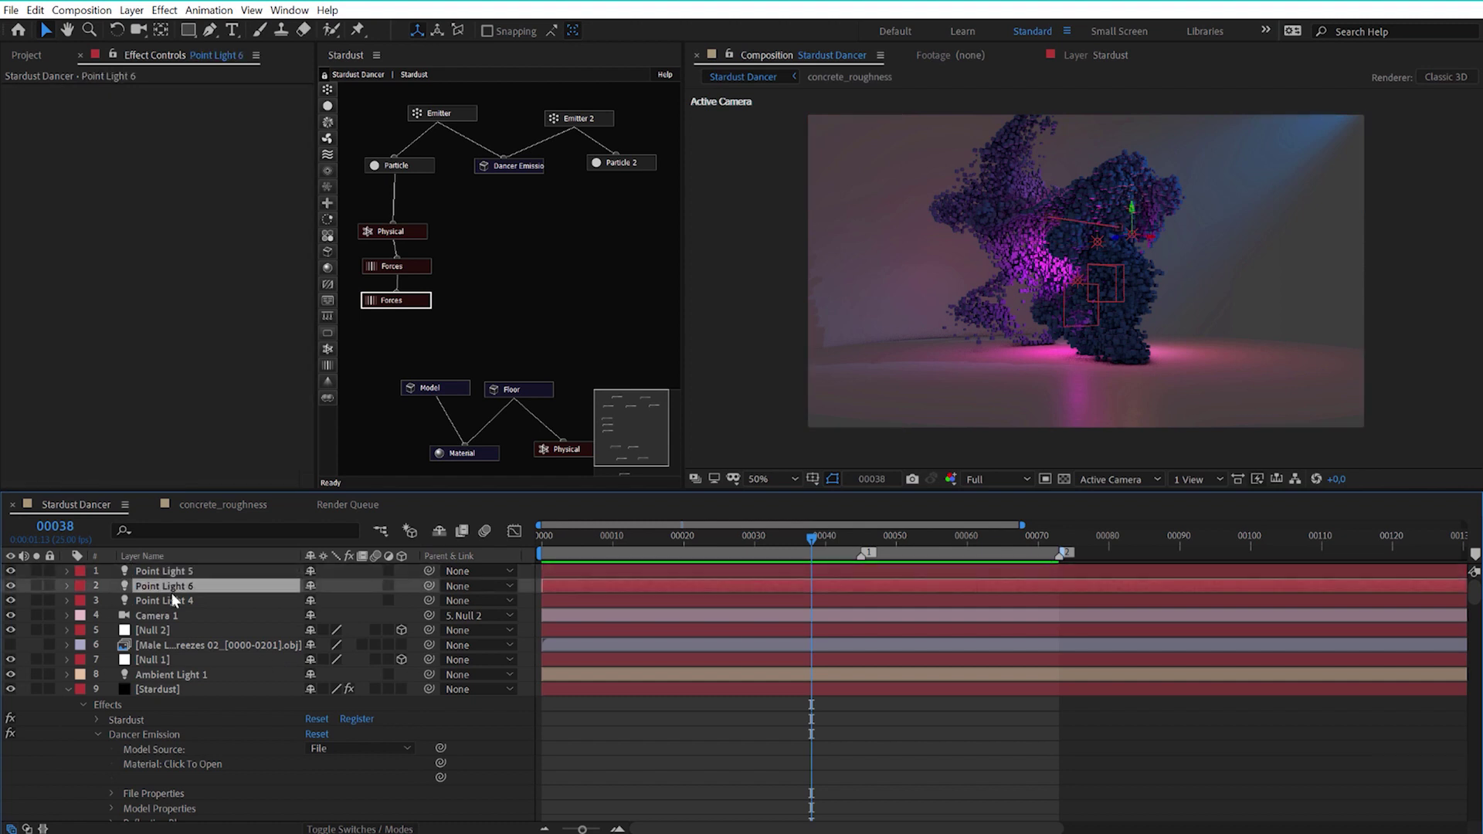
pyautogui.click(173, 599)
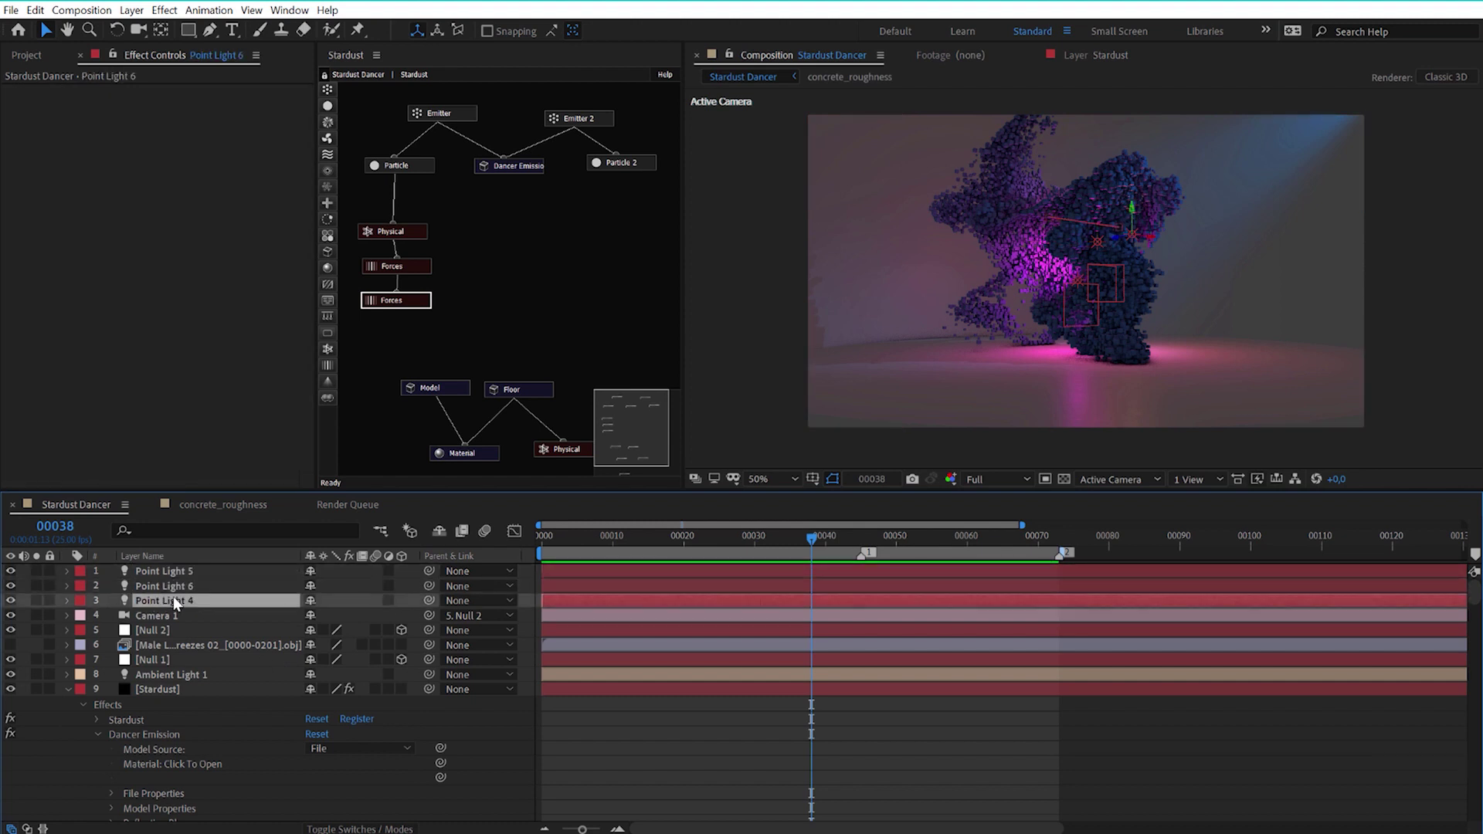
# Delete the Ambient Light 1 layer and check the lighting at frame 33
pyautogui.click(186, 675)
pyautogui.press('Delete')
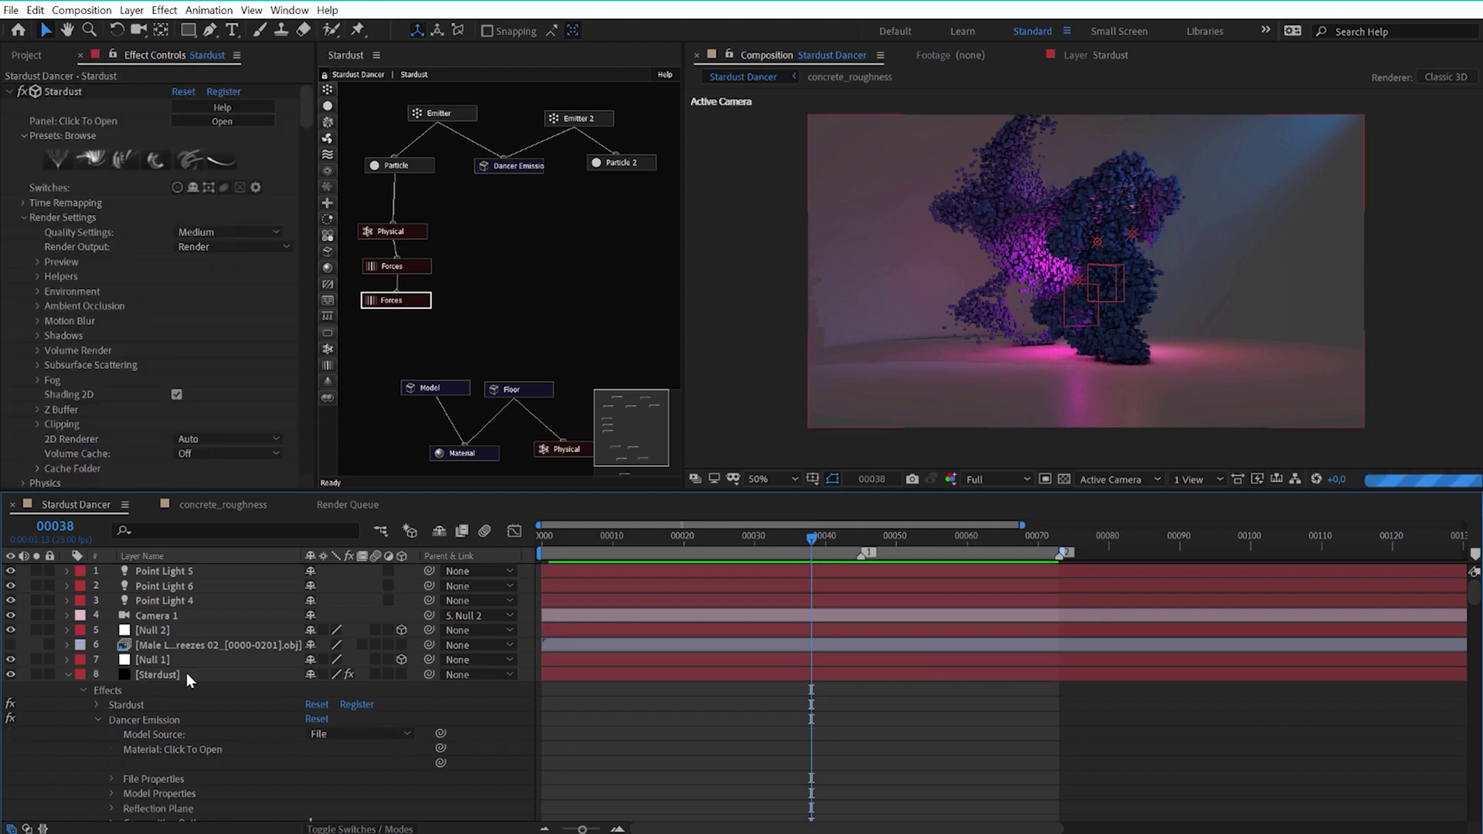
pyautogui.moveTo(816, 537); pyautogui.dragTo(777, 540)
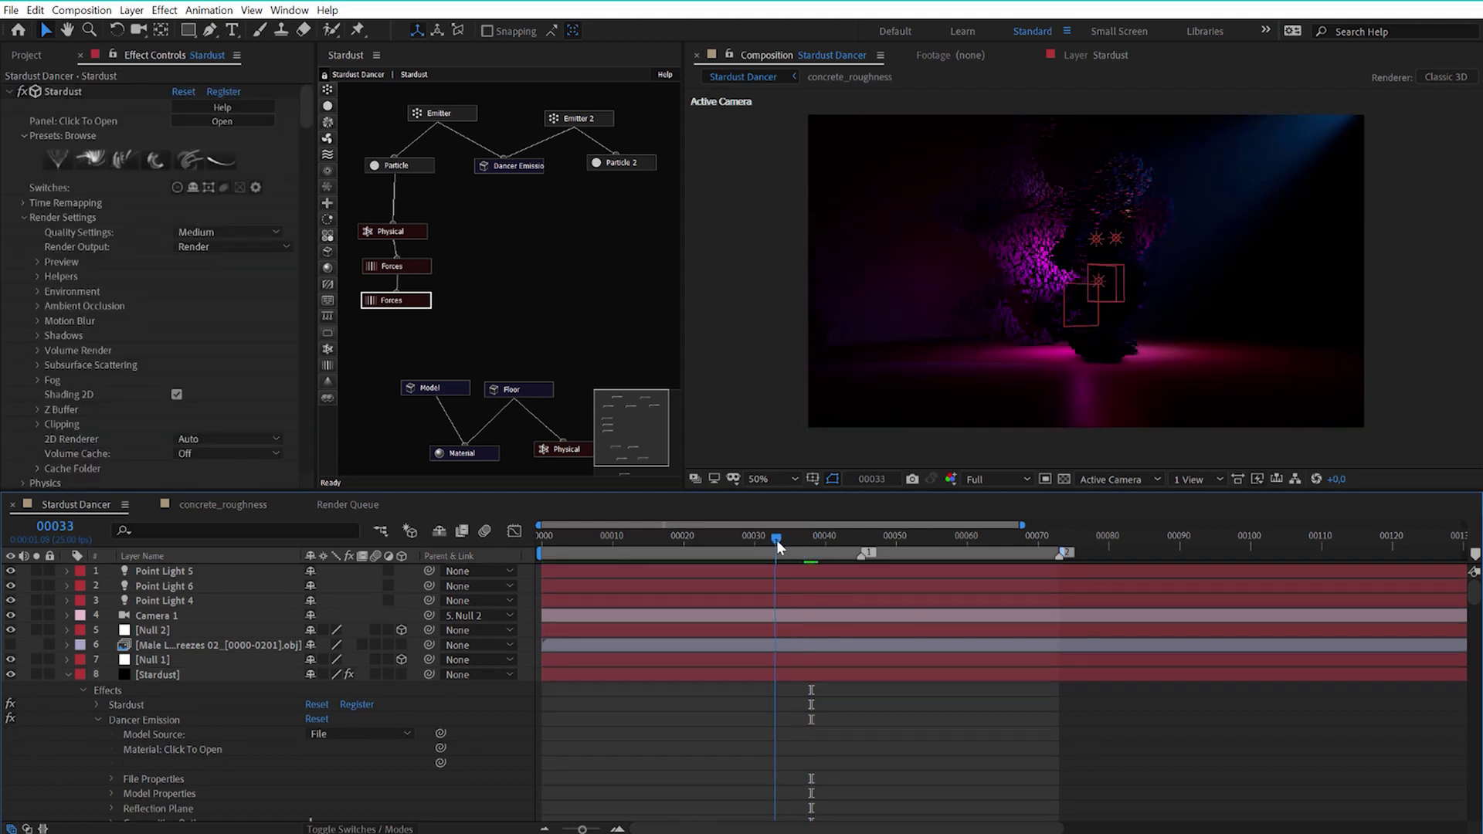
# Collapse the Stardust layer's properties, inspect the V Light cone at frame 37, and reselect the Stardust layer
pyautogui.click(67, 675)
pyautogui.click(152, 689)
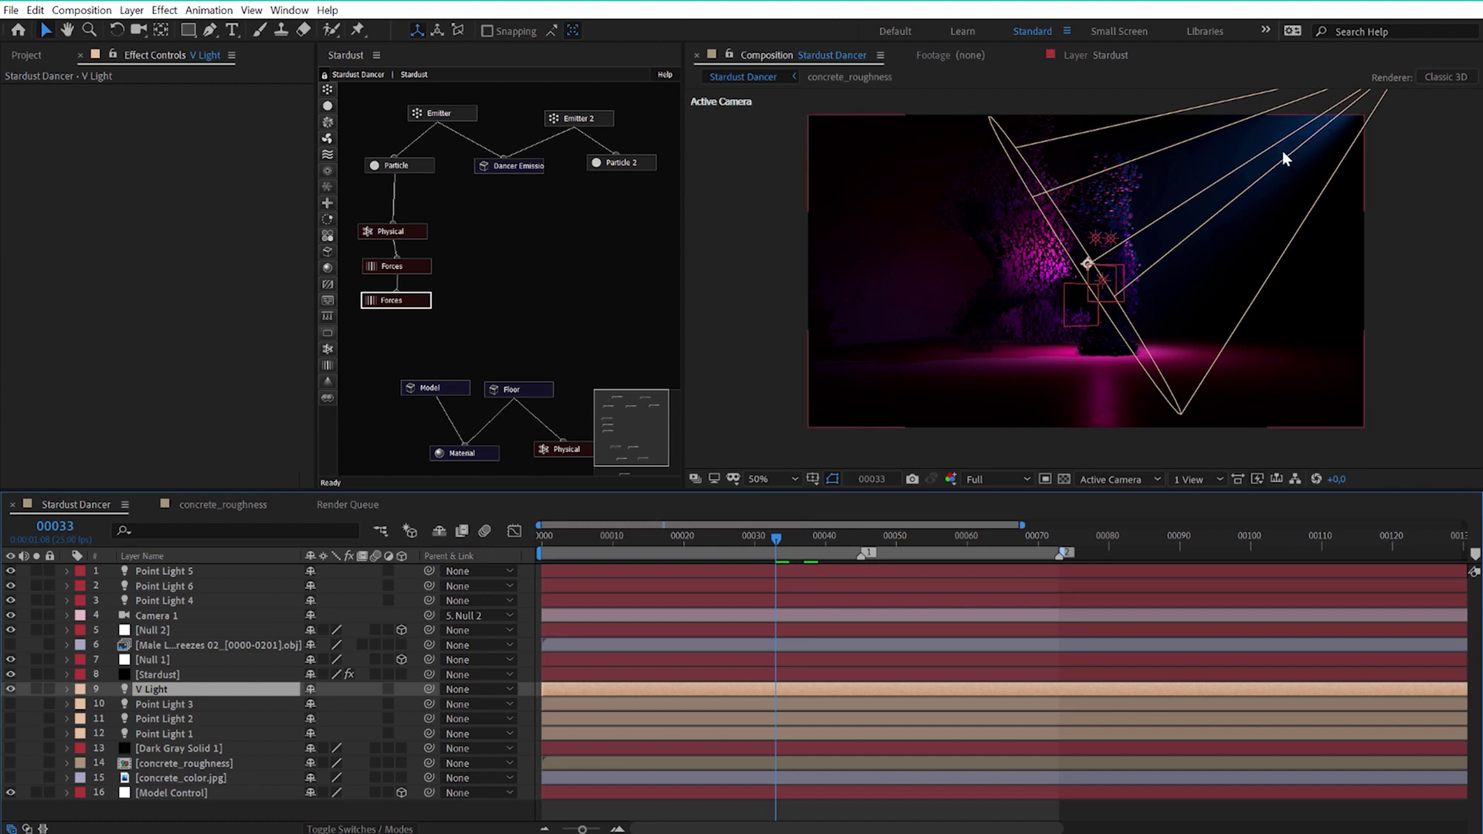
pyautogui.click(805, 536)
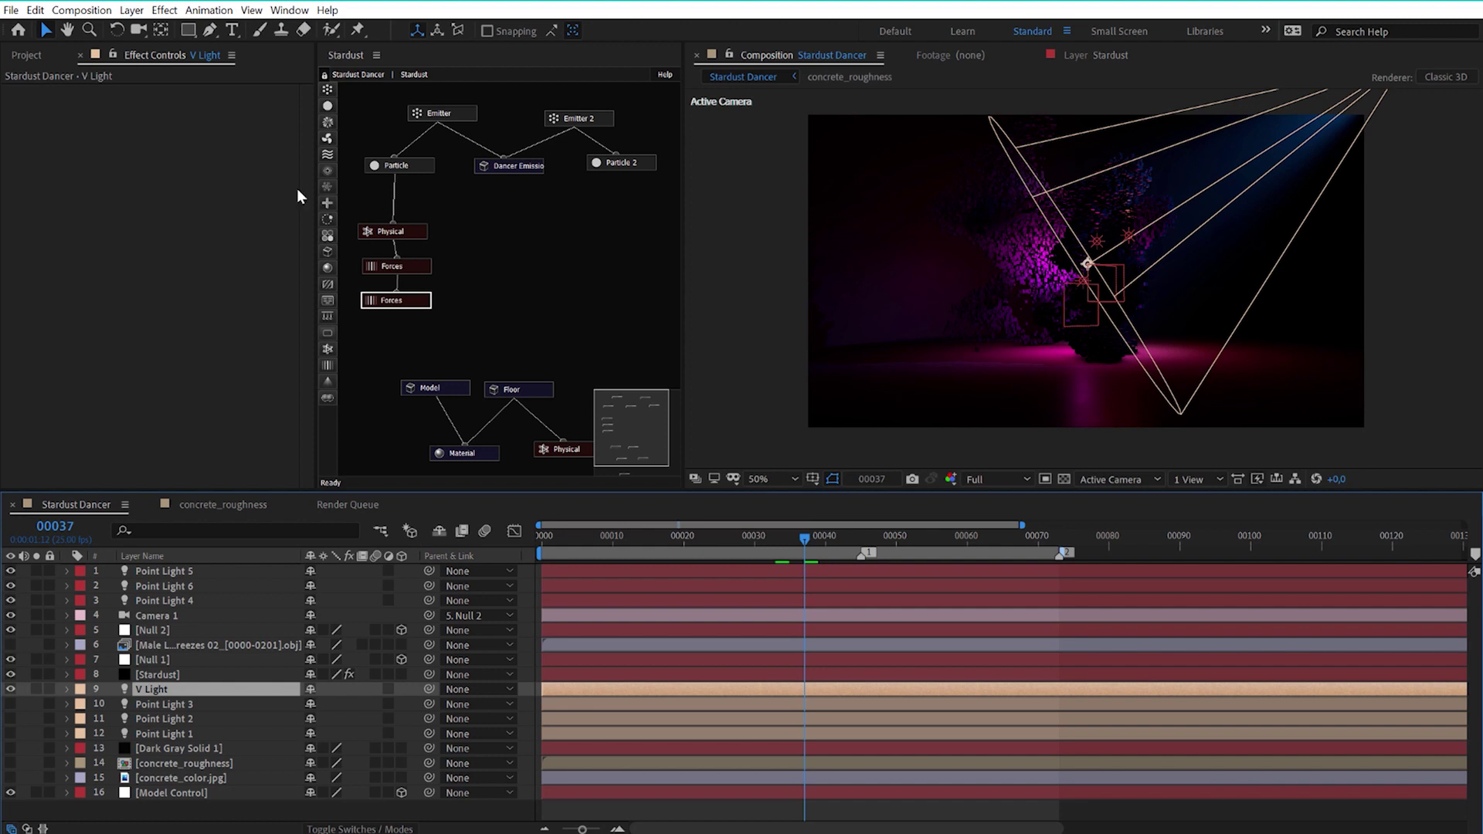
pyautogui.click(165, 674)
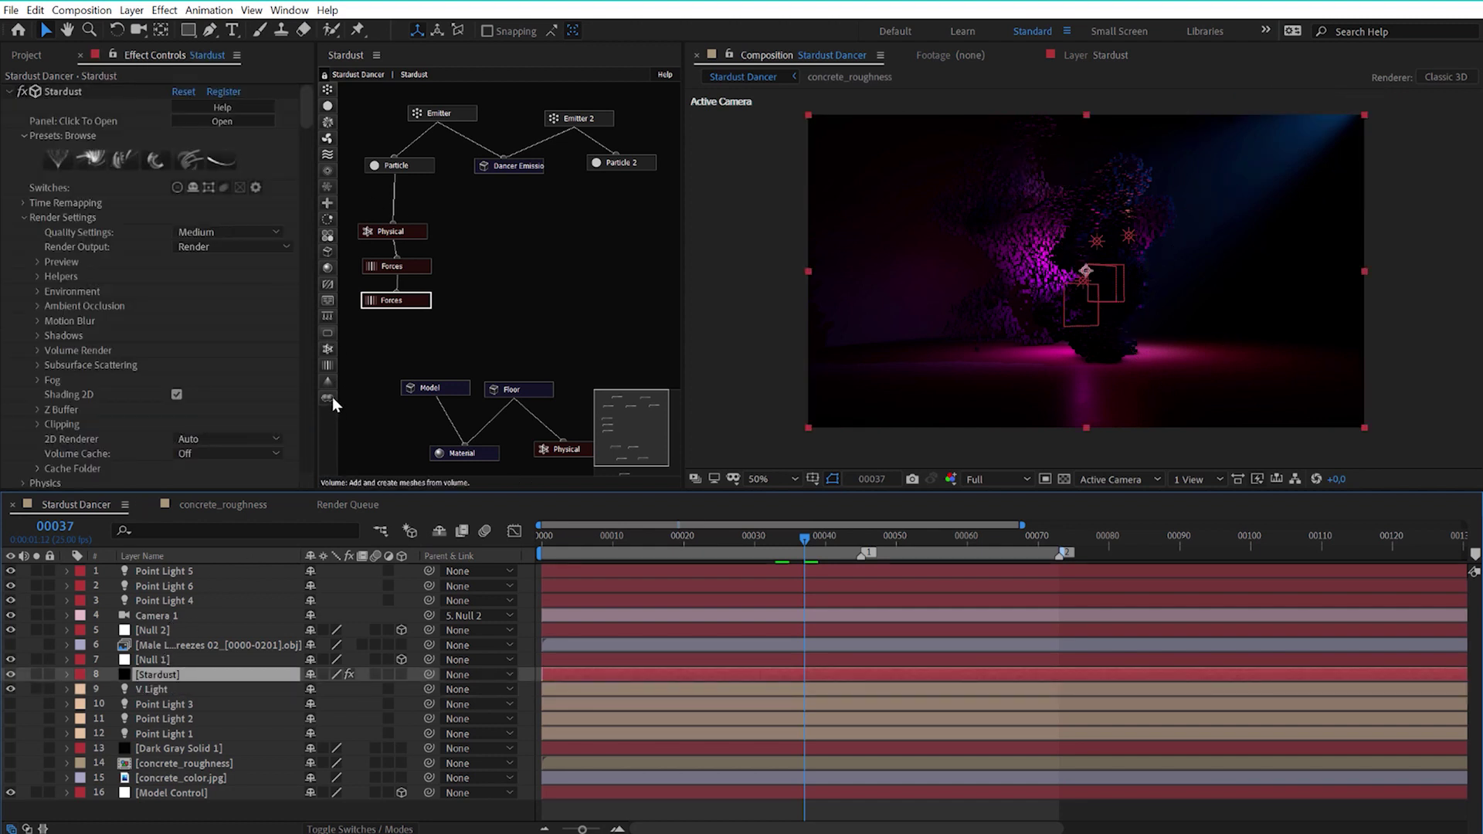
# Add a Volume node to the Stardust graph and connect both Particle and Particle 2 to it
pyautogui.moveTo(329, 397); pyautogui.dragTo(537, 226)
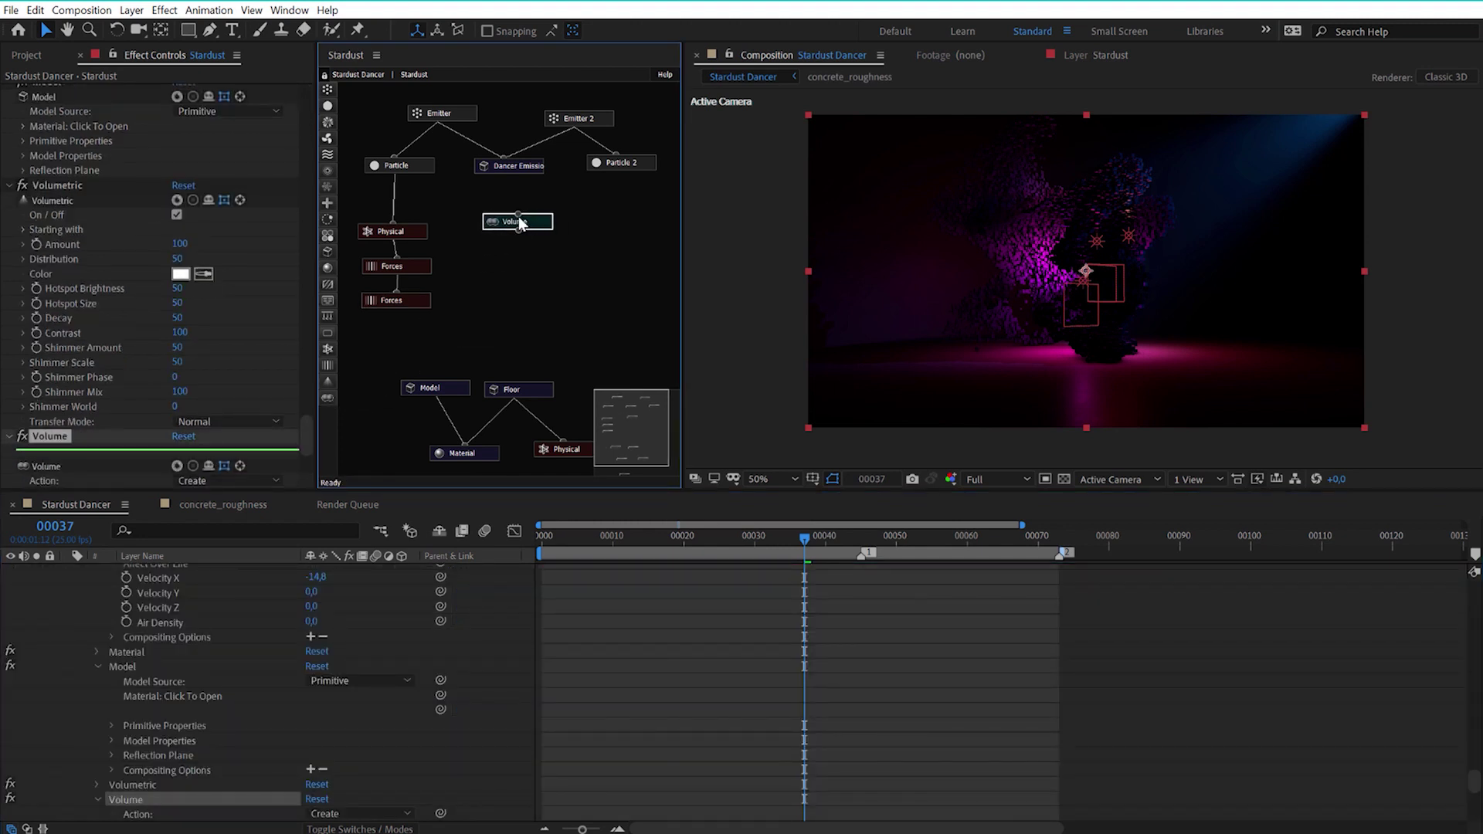
pyautogui.moveTo(395, 173); pyautogui.dragTo(518, 221)
pyautogui.moveTo(560, 195); pyautogui.dragTo(516, 218)
# Add a Model node connected below the Volume node and set its Model Source to Volume
pyautogui.moveTo(329, 253); pyautogui.dragTo(530, 256)
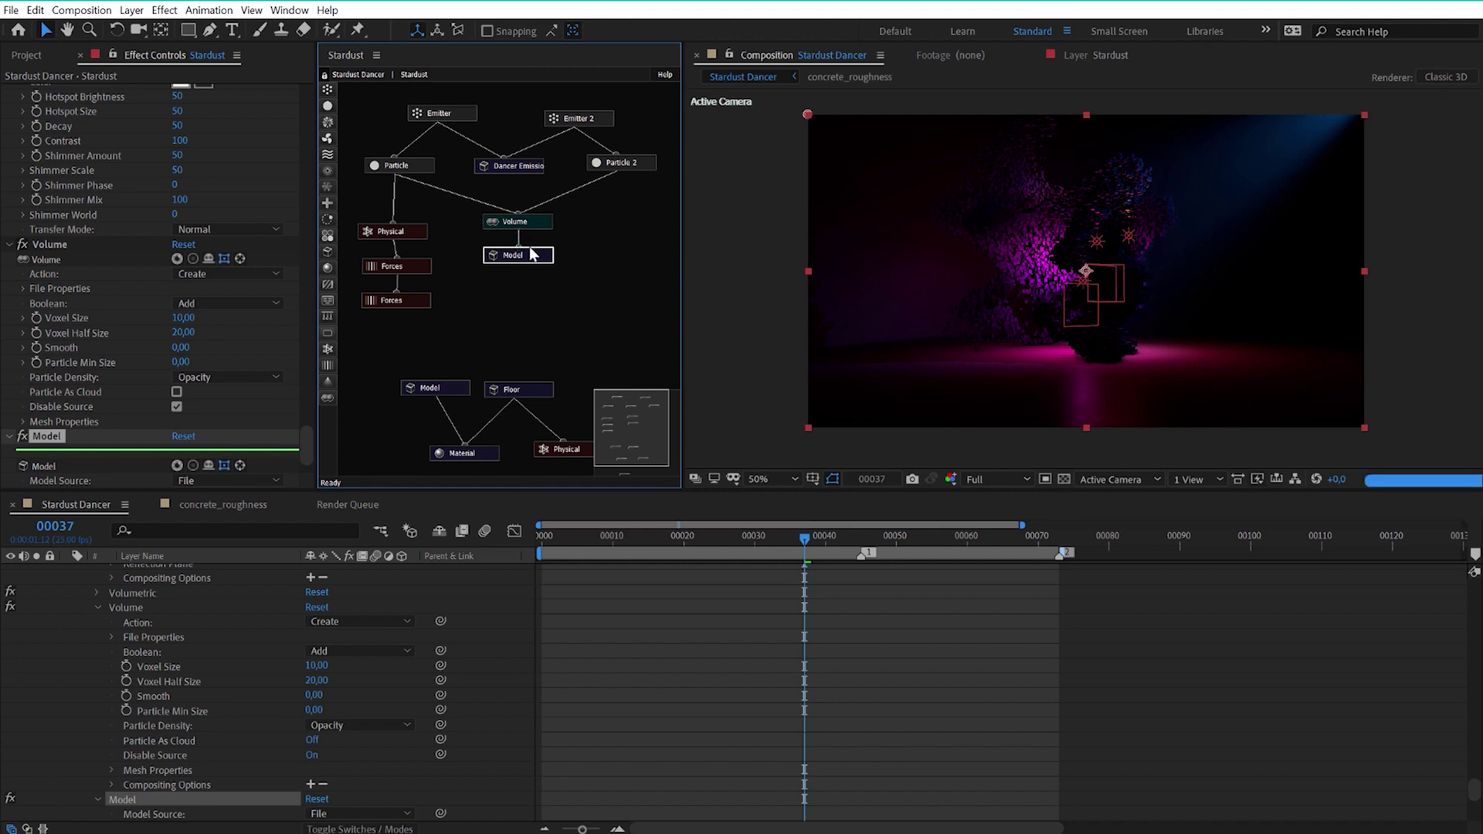
pyautogui.moveTo(306, 442); pyautogui.dragTo(304, 460)
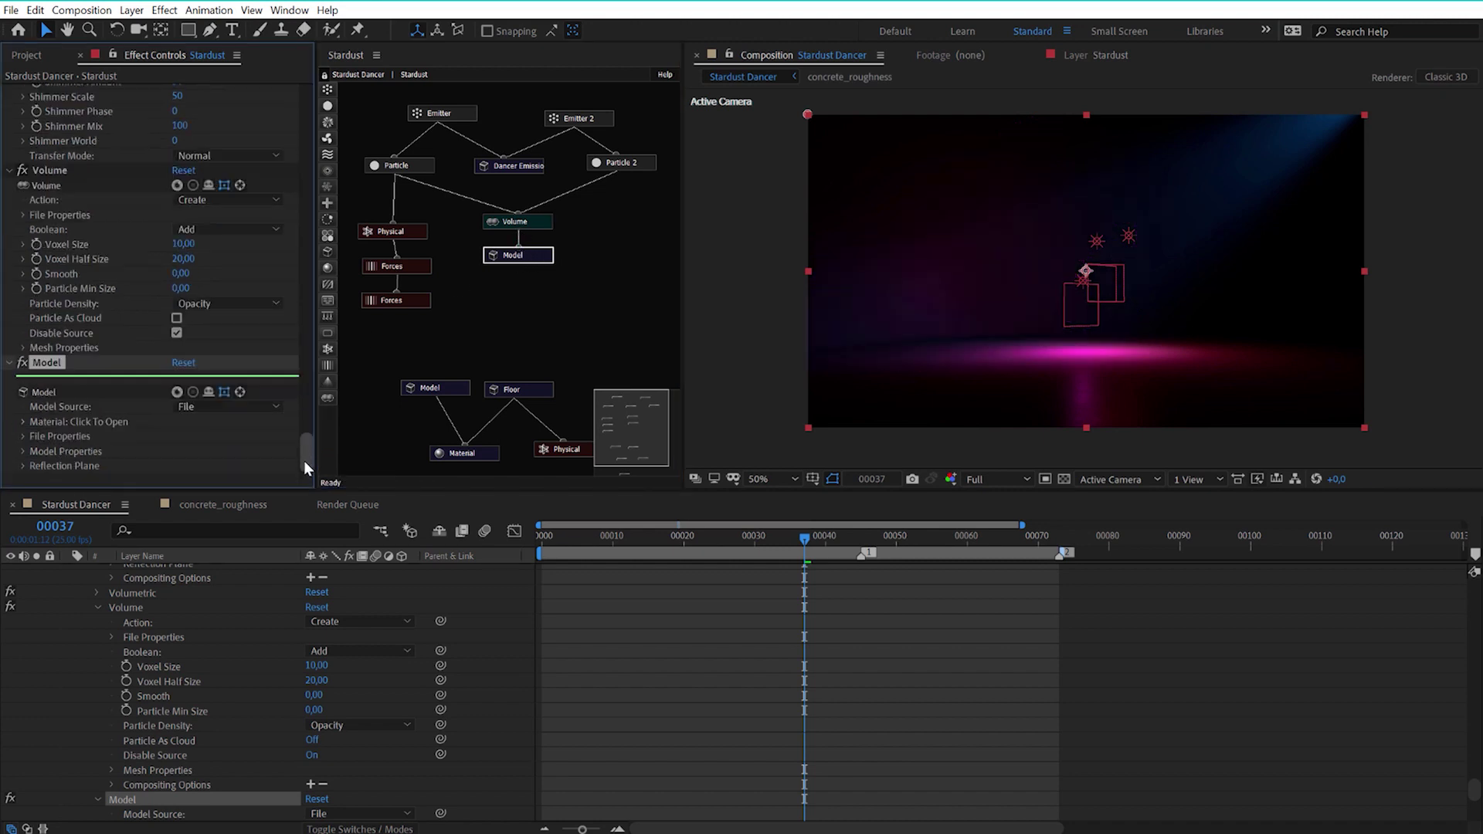
pyautogui.click(211, 406)
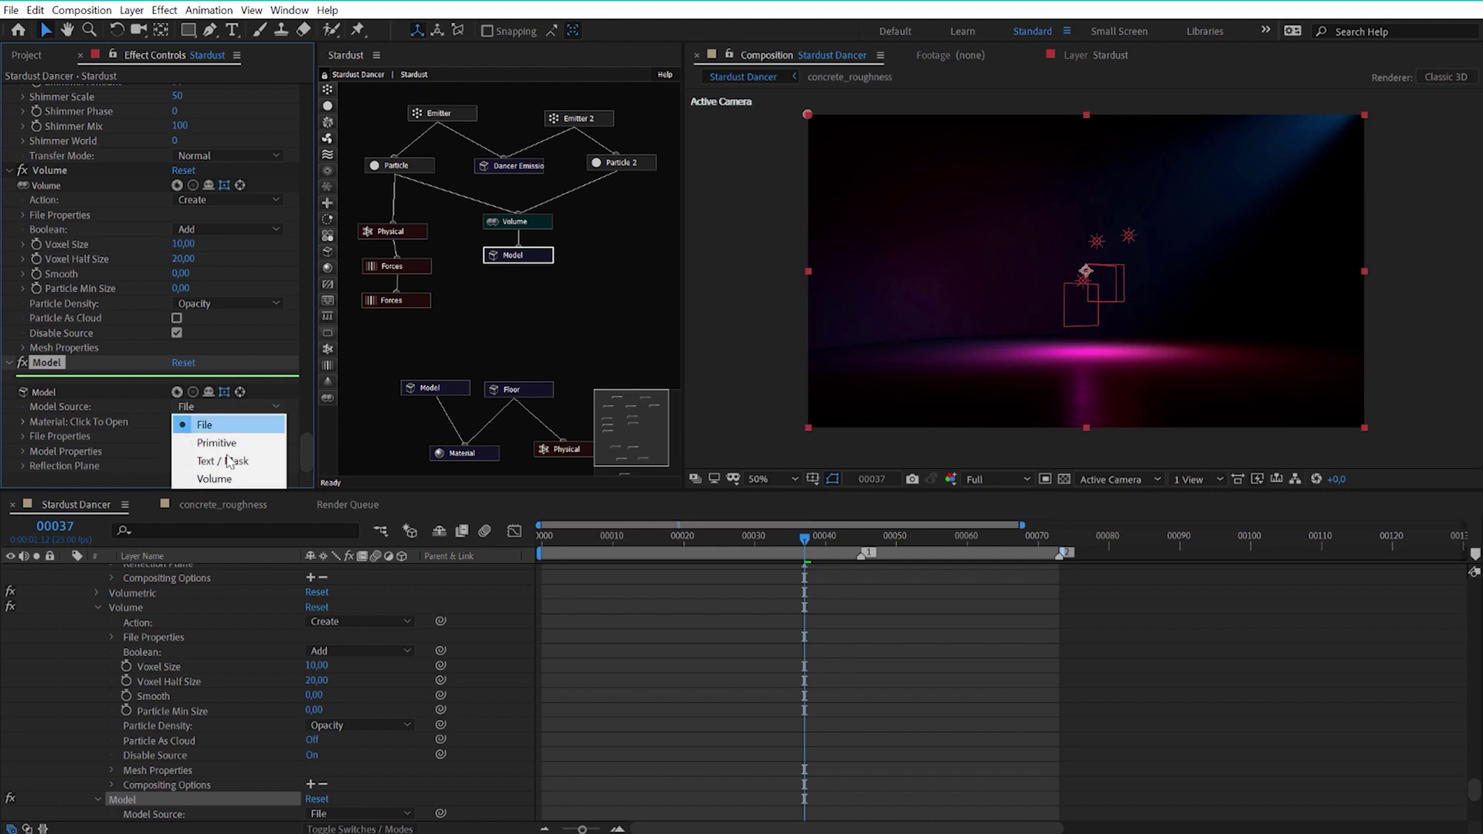
pyautogui.click(229, 479)
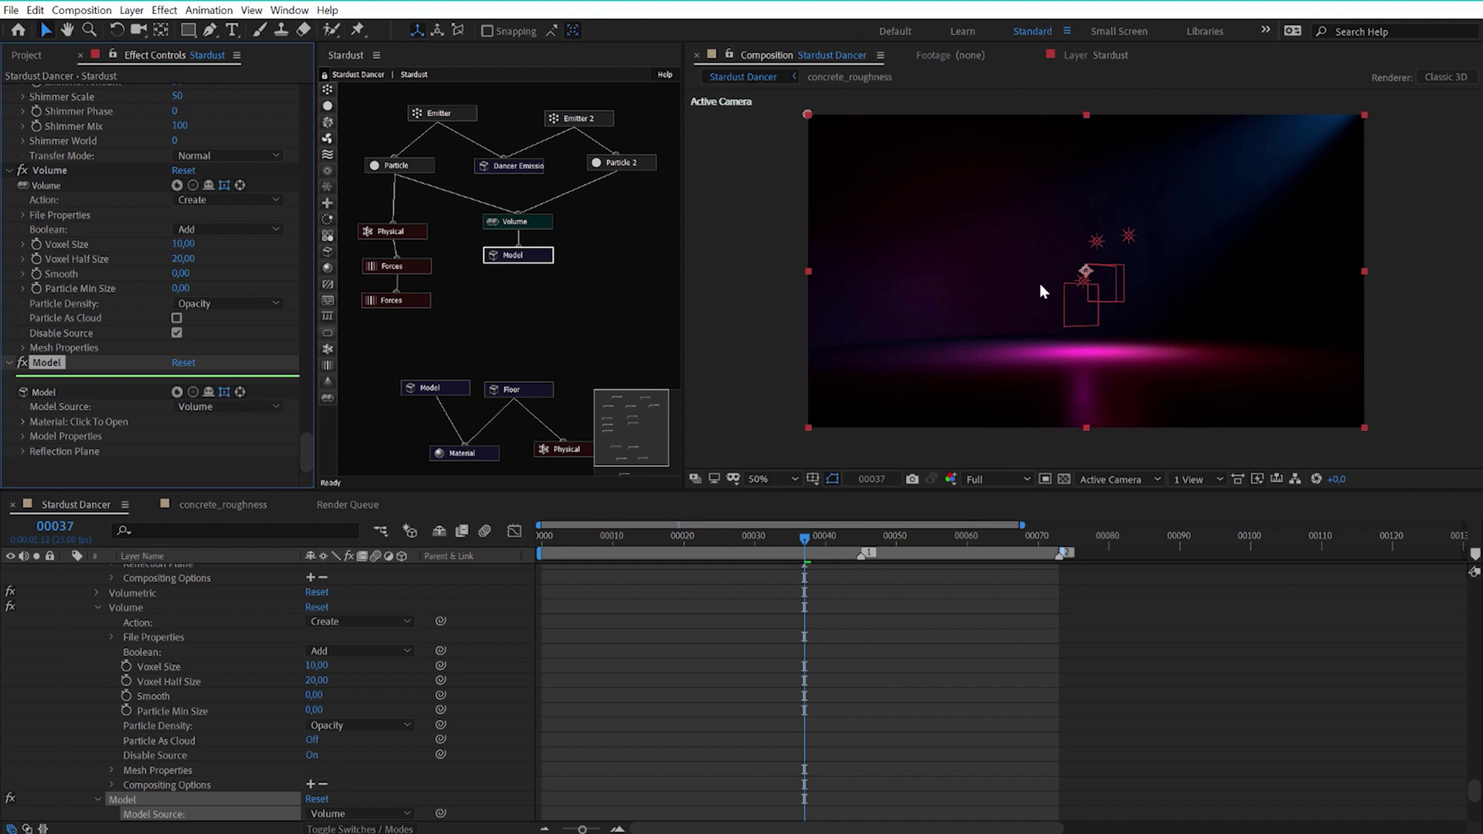
# Add a Material node connected below the new Model node and check the dancer in the composition
pyautogui.moveTo(328, 267); pyautogui.dragTo(525, 296)
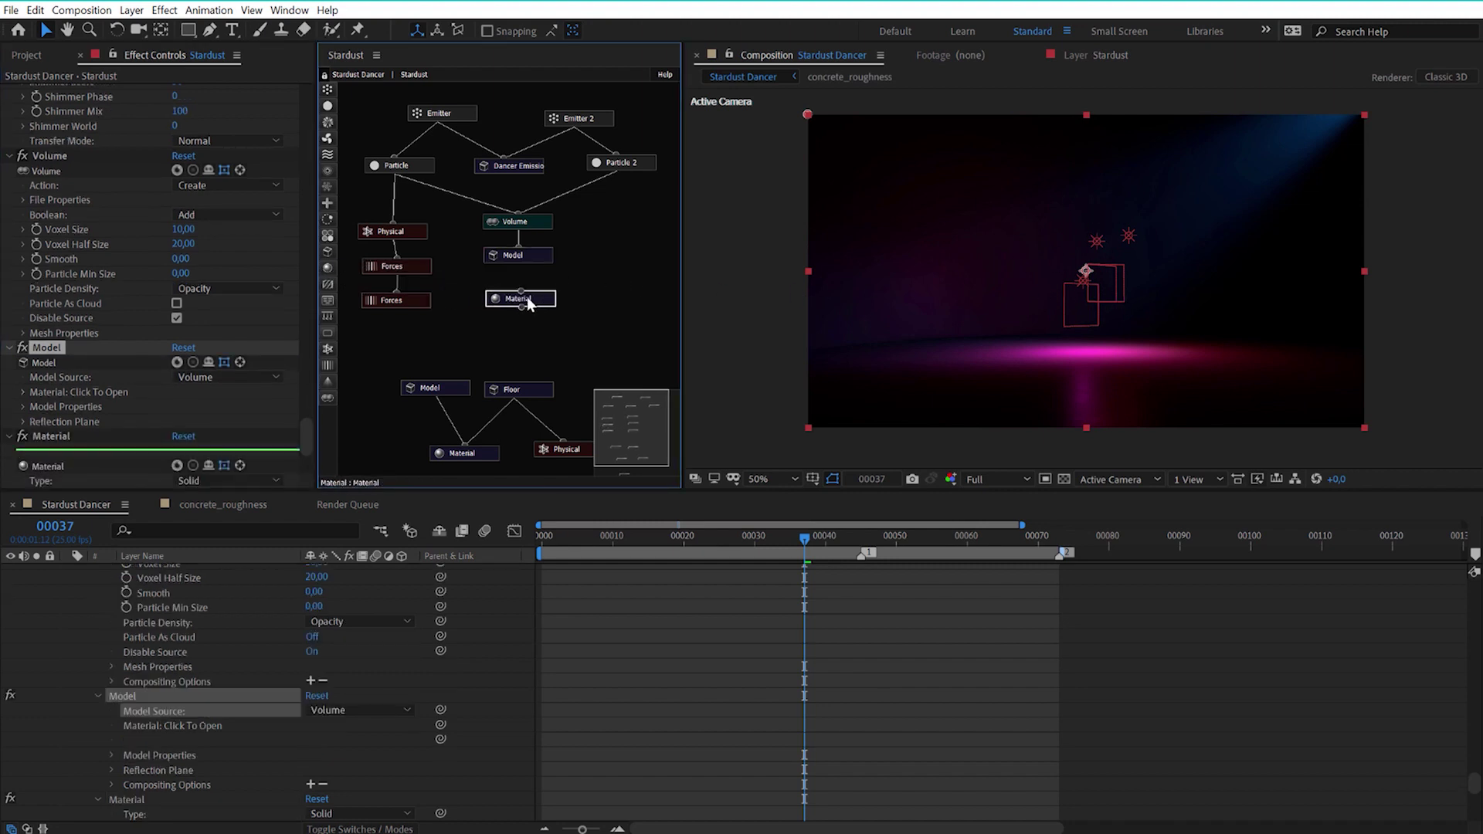
pyautogui.click(521, 295)
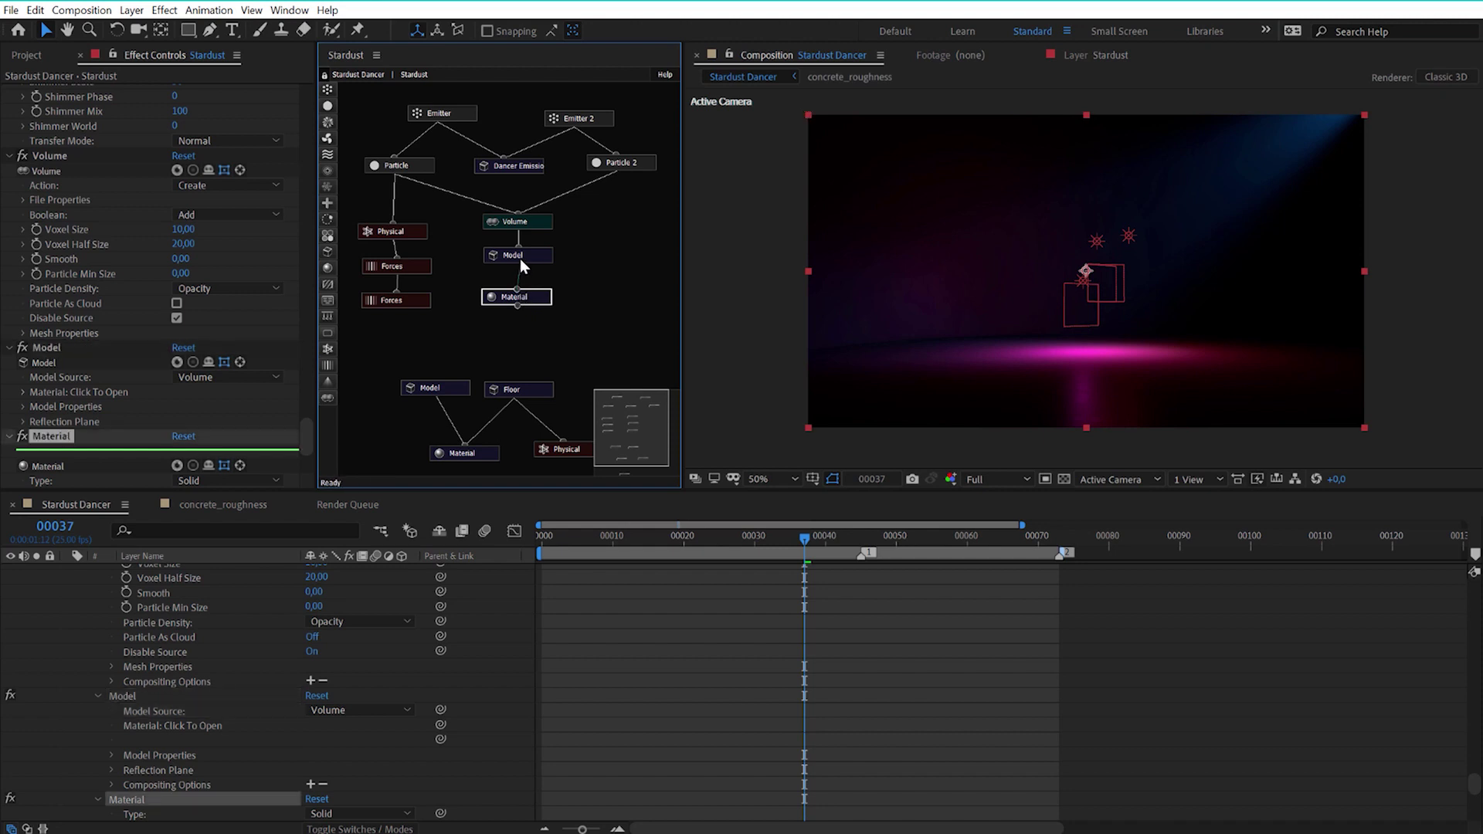
pyautogui.moveTo(527, 295); pyautogui.dragTo(527, 290)
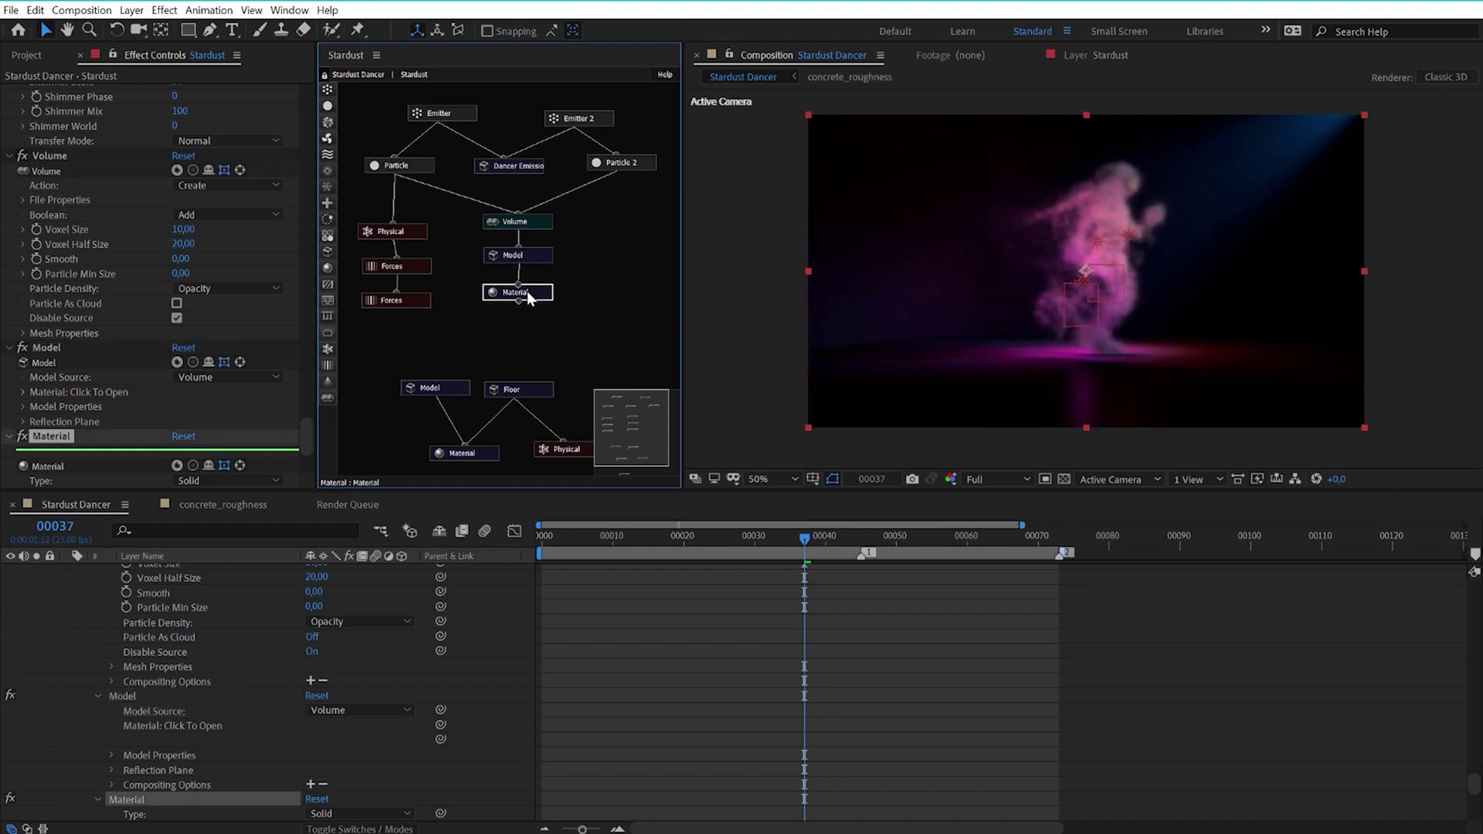
pyautogui.scroll(2, 1112, 220)
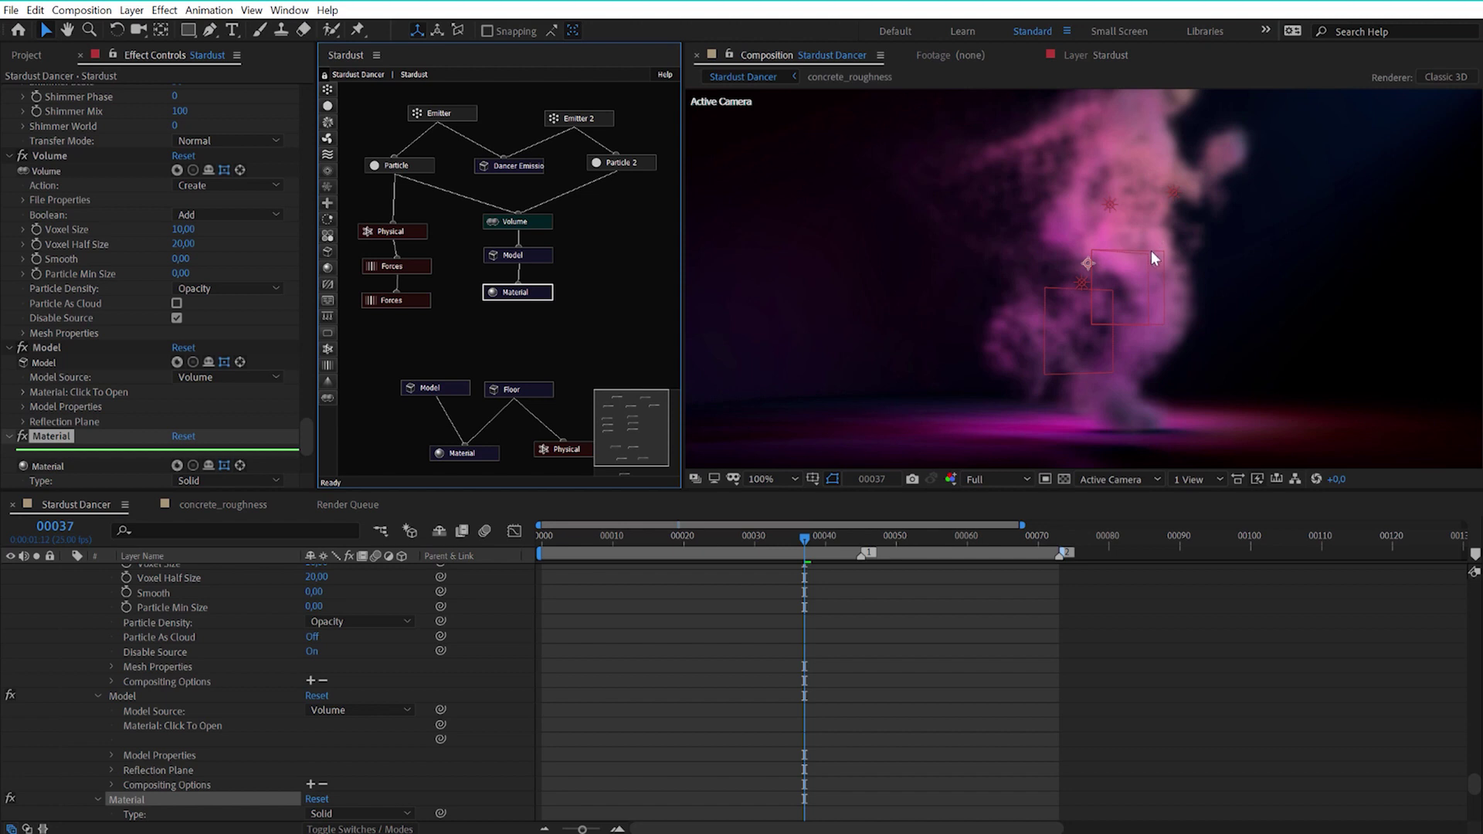
pyautogui.scroll(-2, 1118, 250)
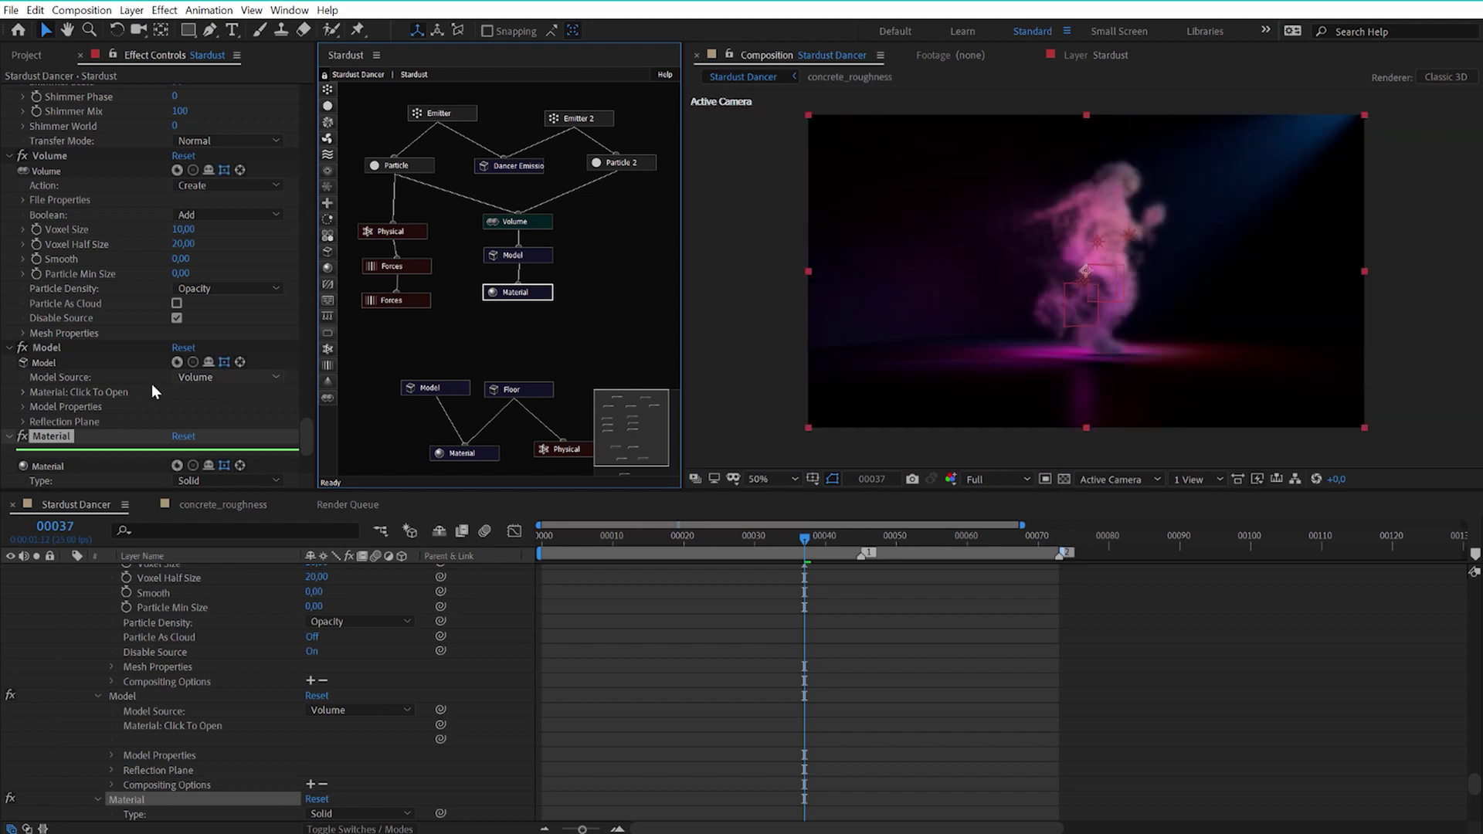
# Set the new Material node's Type to Volume and review its Scatter settings
pyautogui.moveTo(308, 436); pyautogui.dragTo(303, 458)
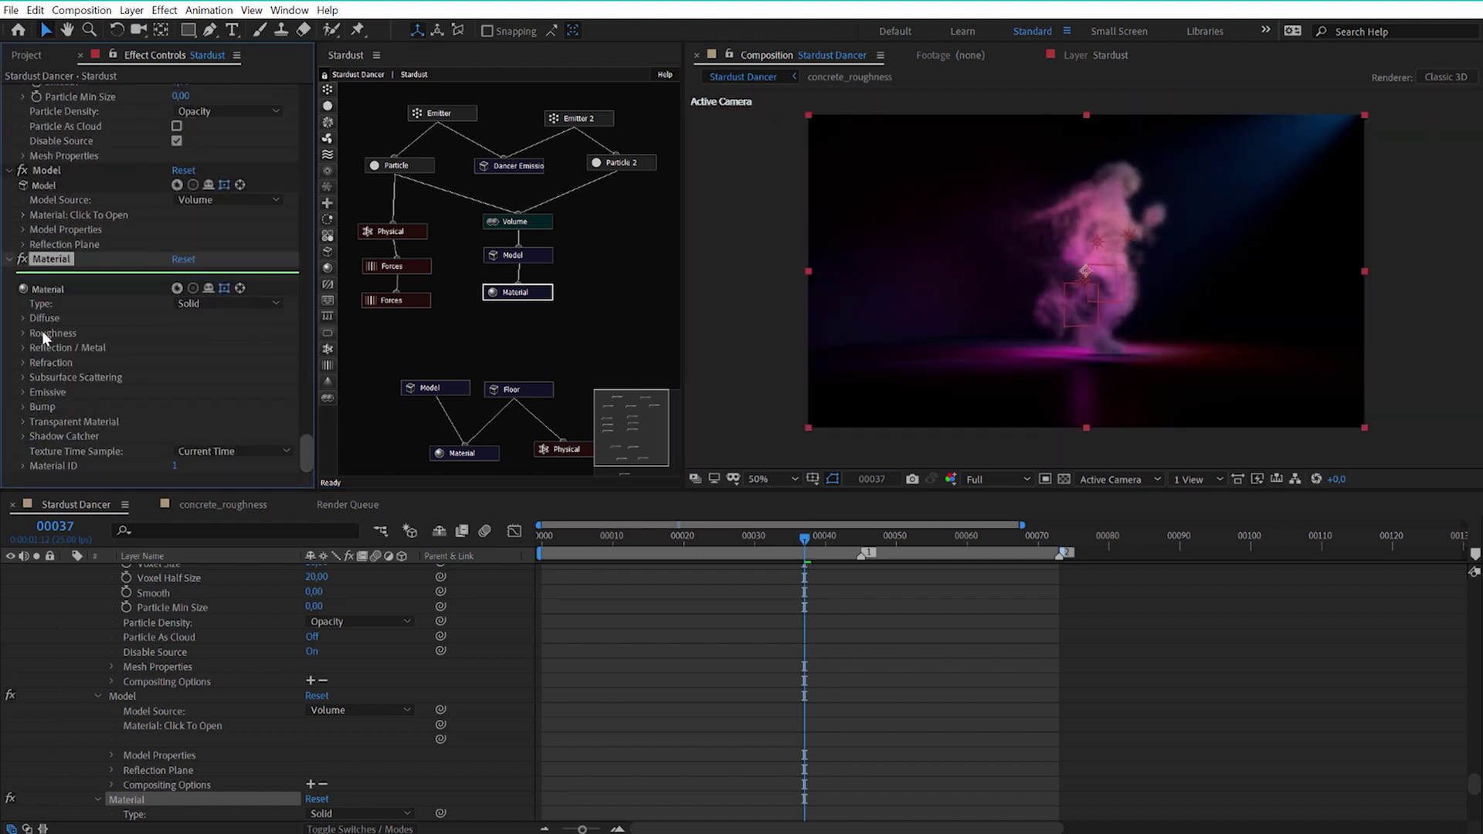
pyautogui.click(203, 303)
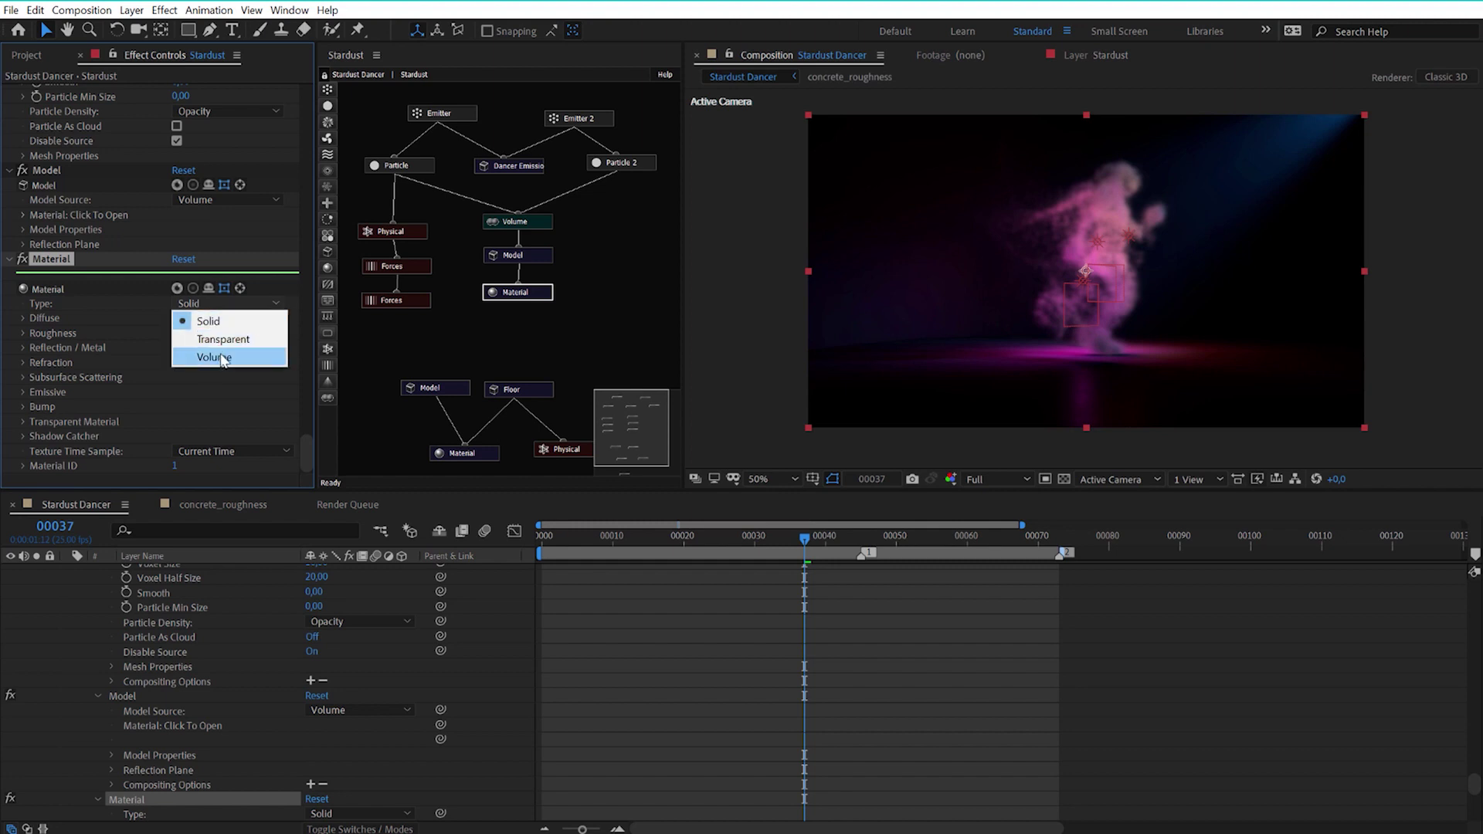
pyautogui.click(217, 356)
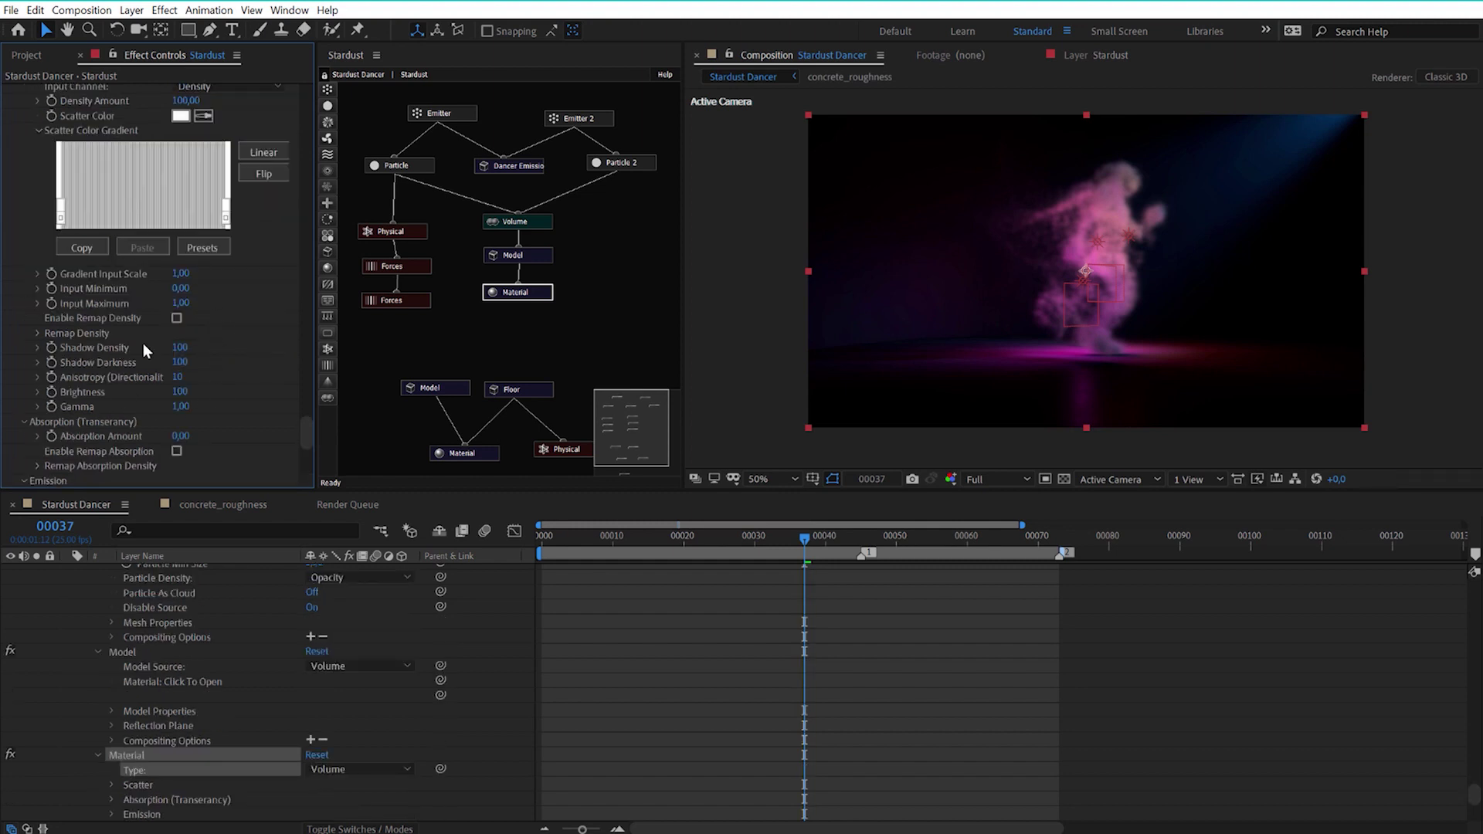
pyautogui.scroll(2, 119, 345)
pyautogui.scroll(2, 226, 305)
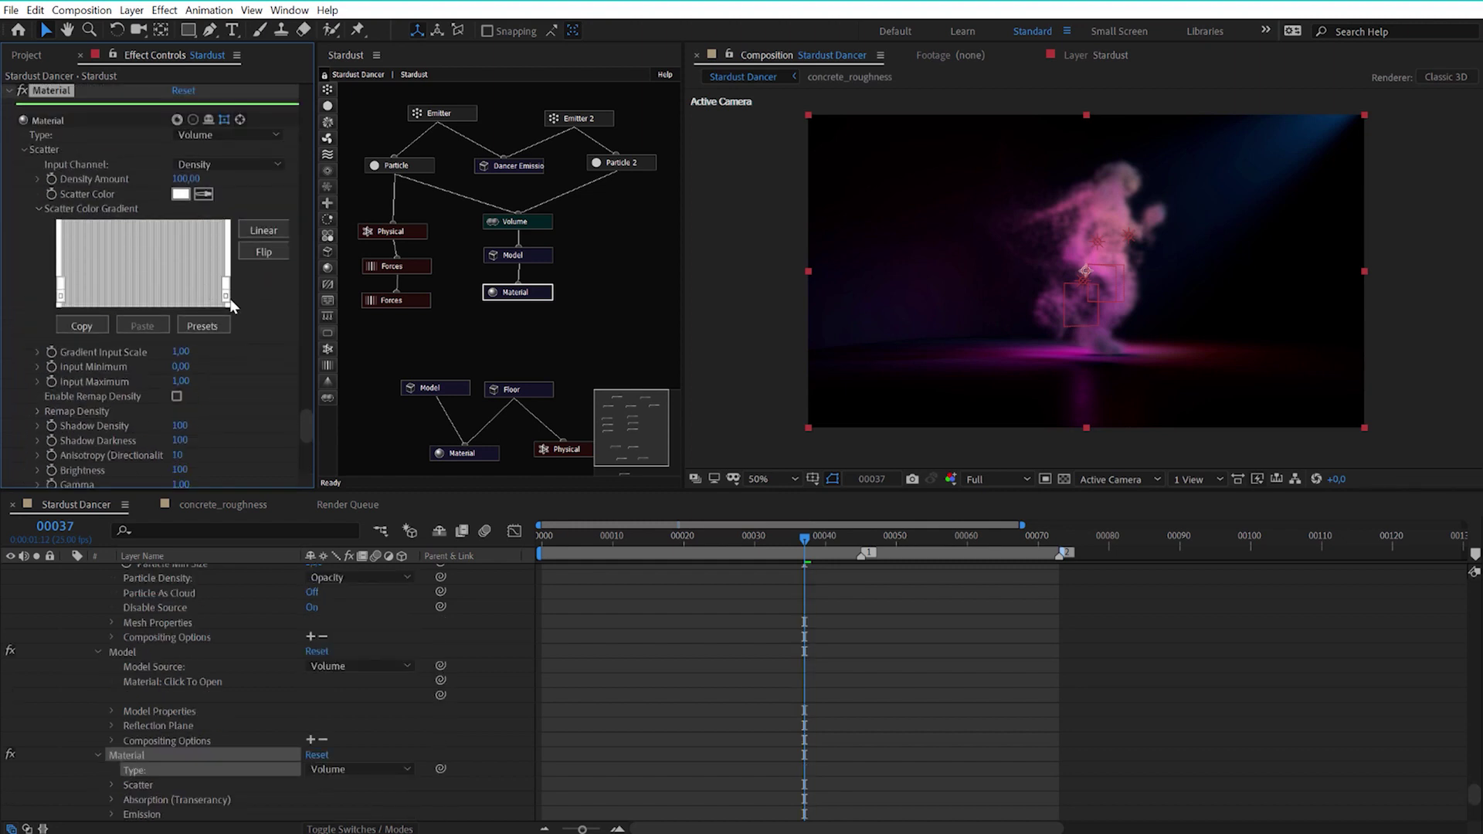
pyautogui.scroll(4, 232, 309)
pyautogui.scroll(4, 235, 313)
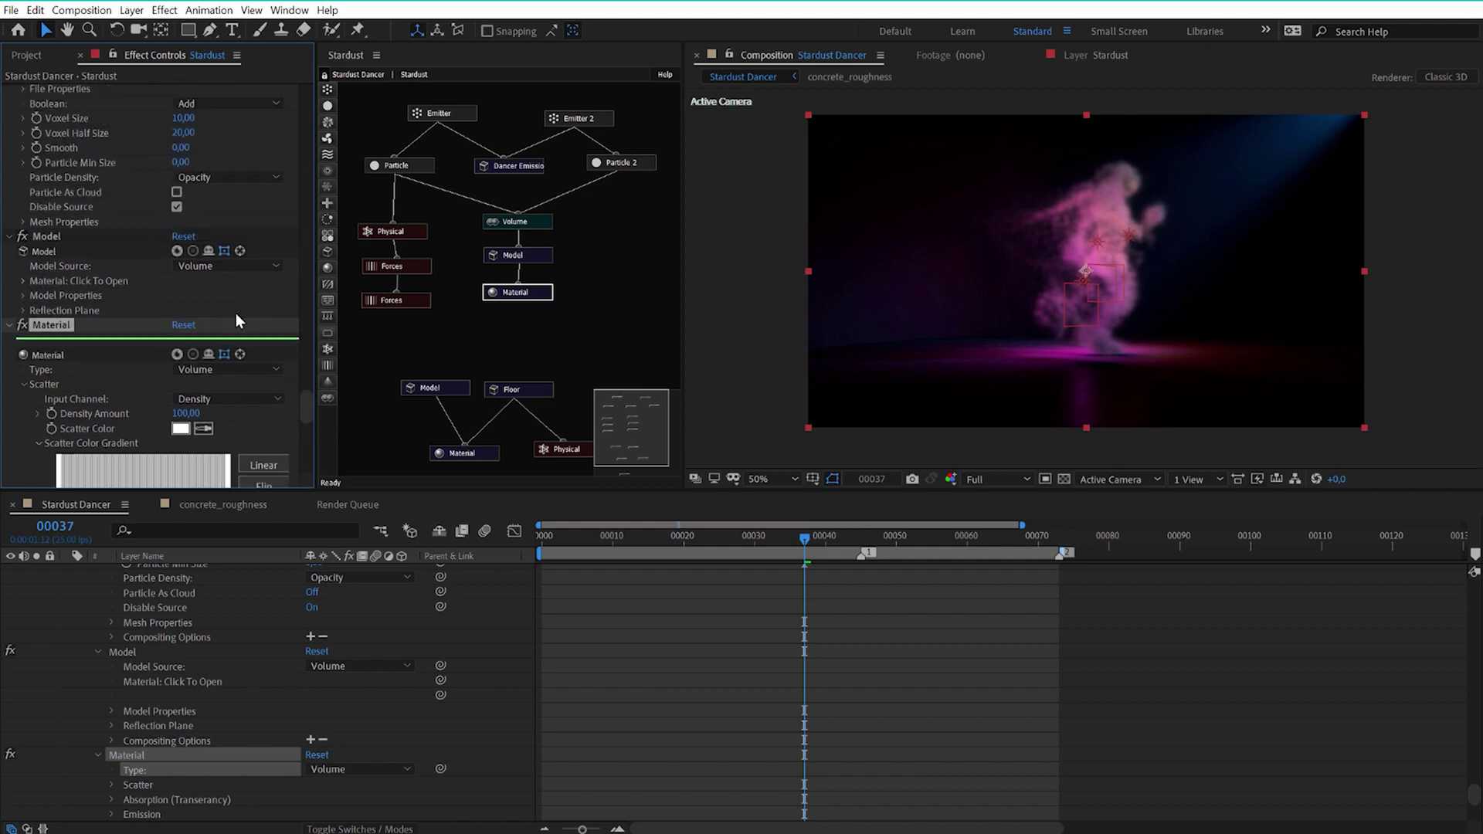
# Select the Volume node and inspect its File Properties and Action options, keeping Action at Create
pyautogui.click(533, 229)
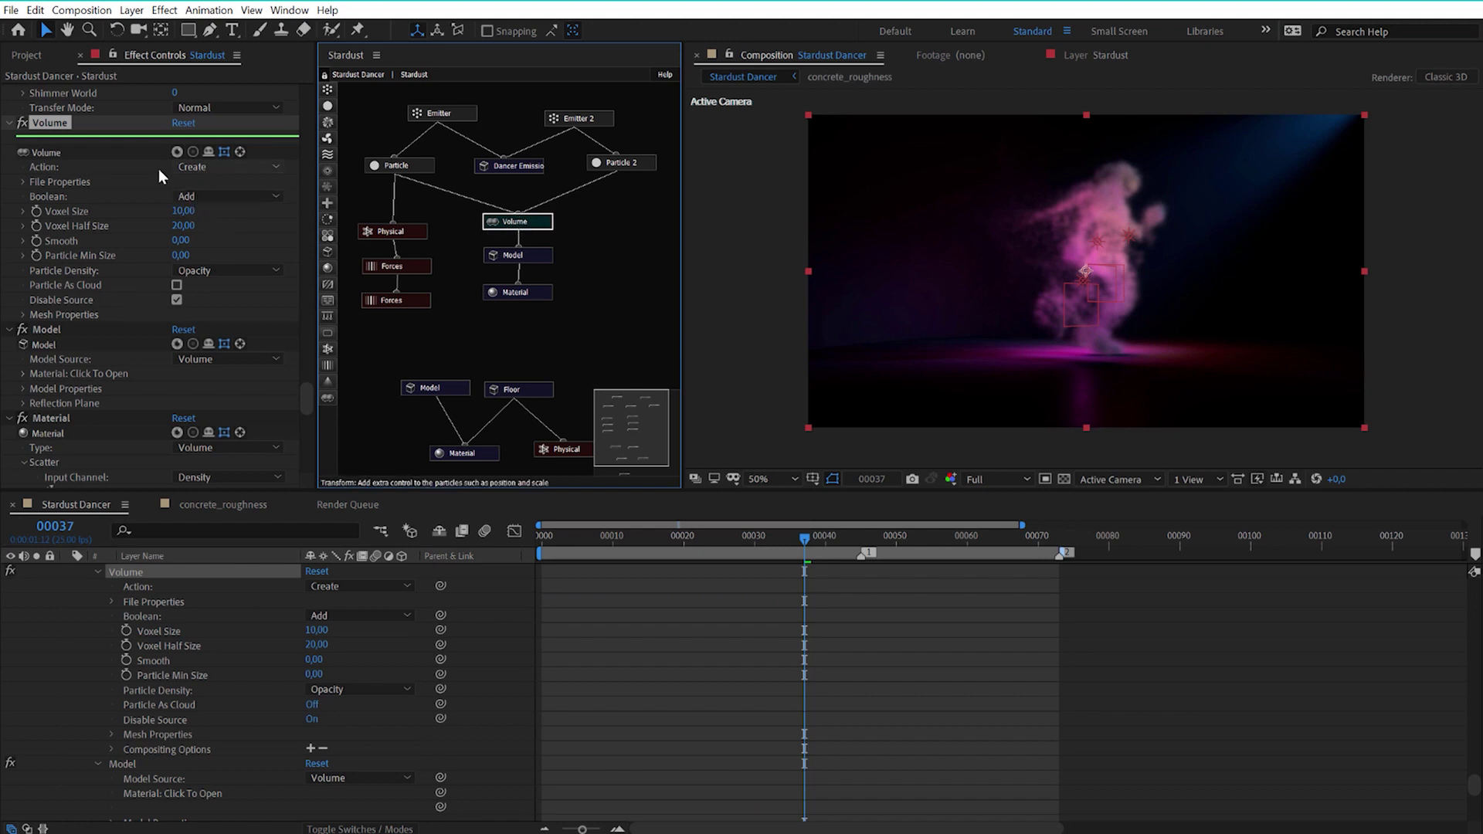
pyautogui.click(24, 183)
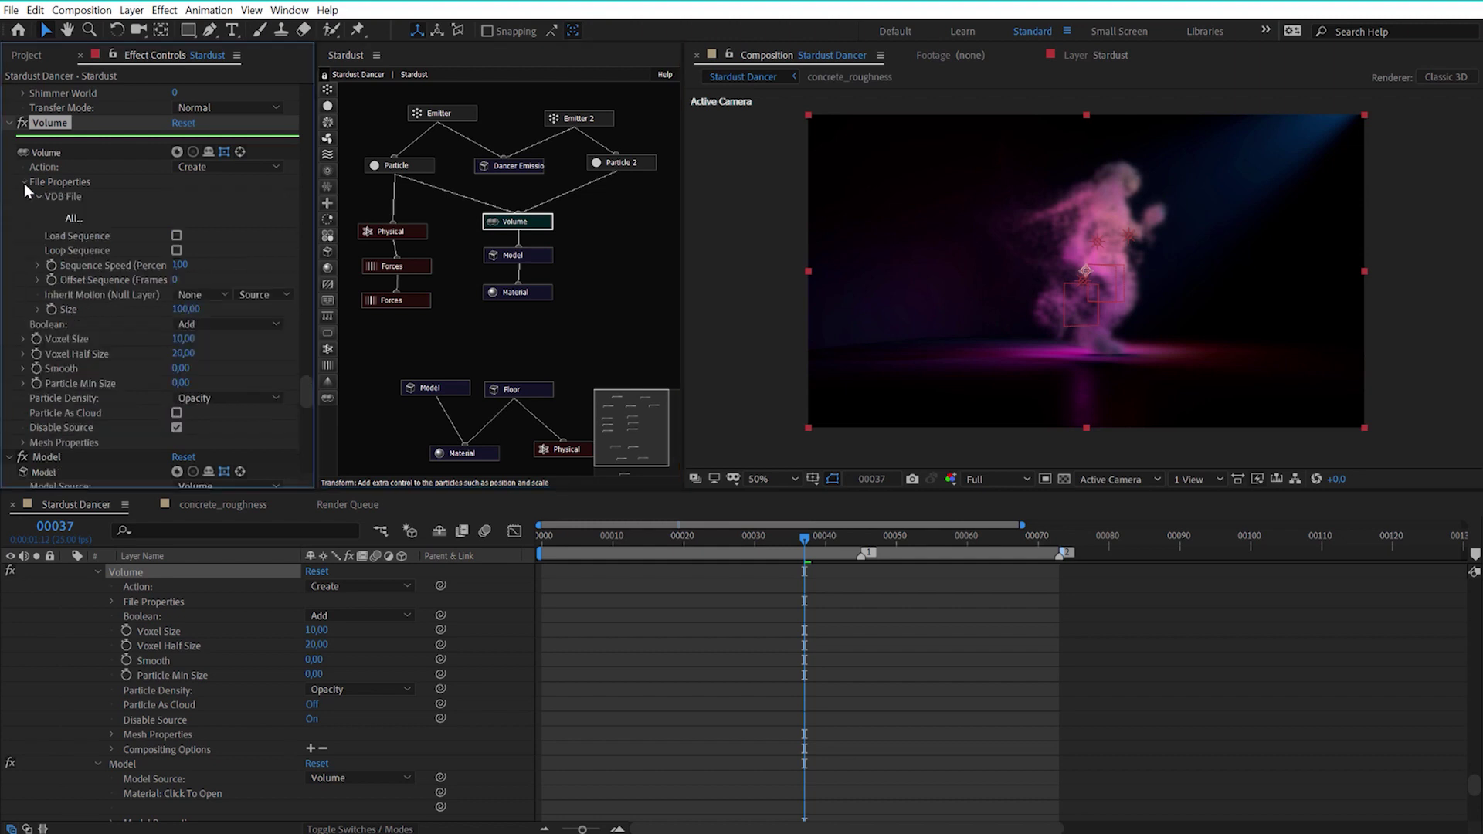
pyautogui.click(23, 183)
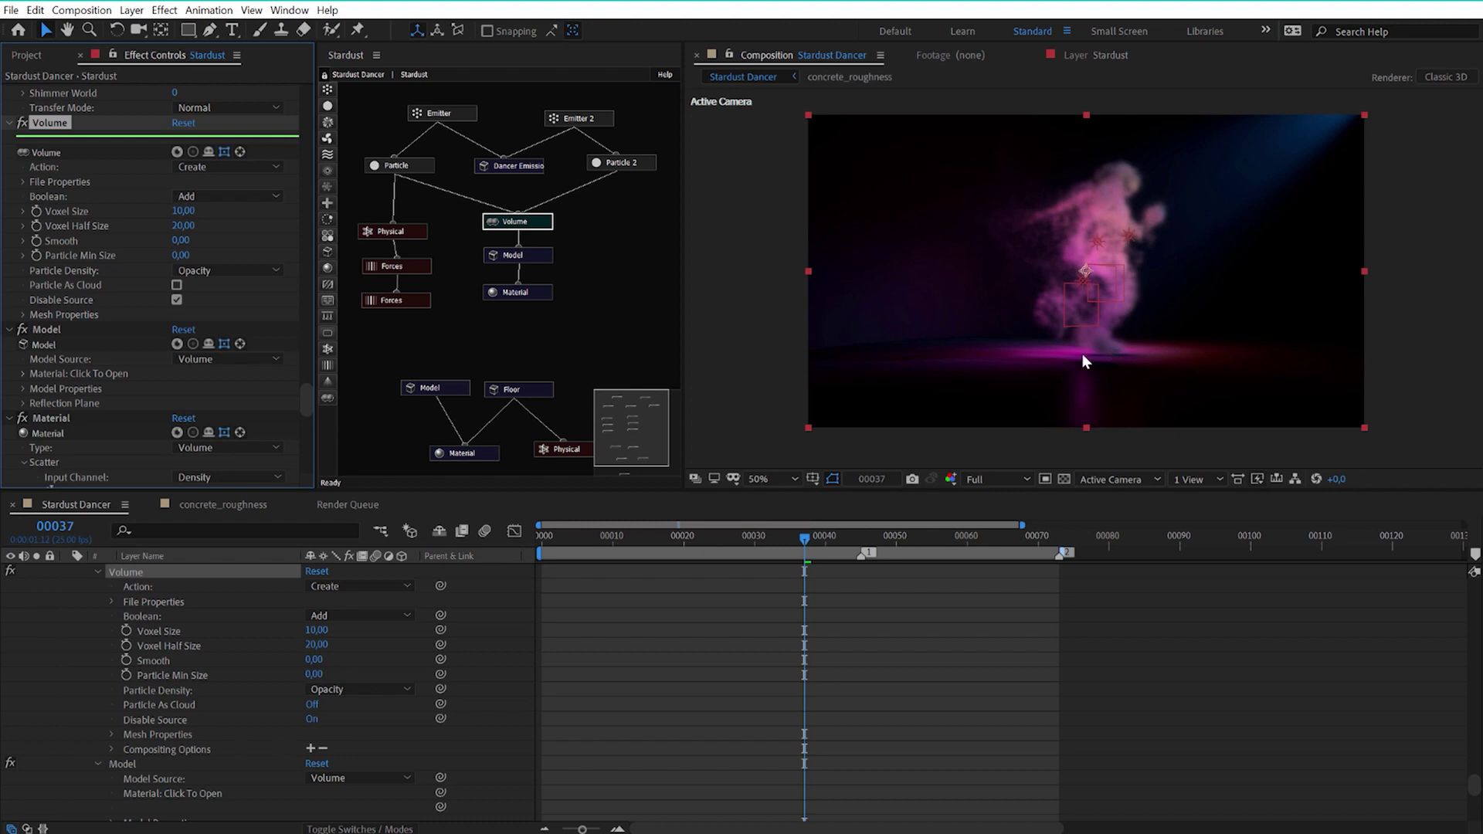
pyautogui.click(185, 169)
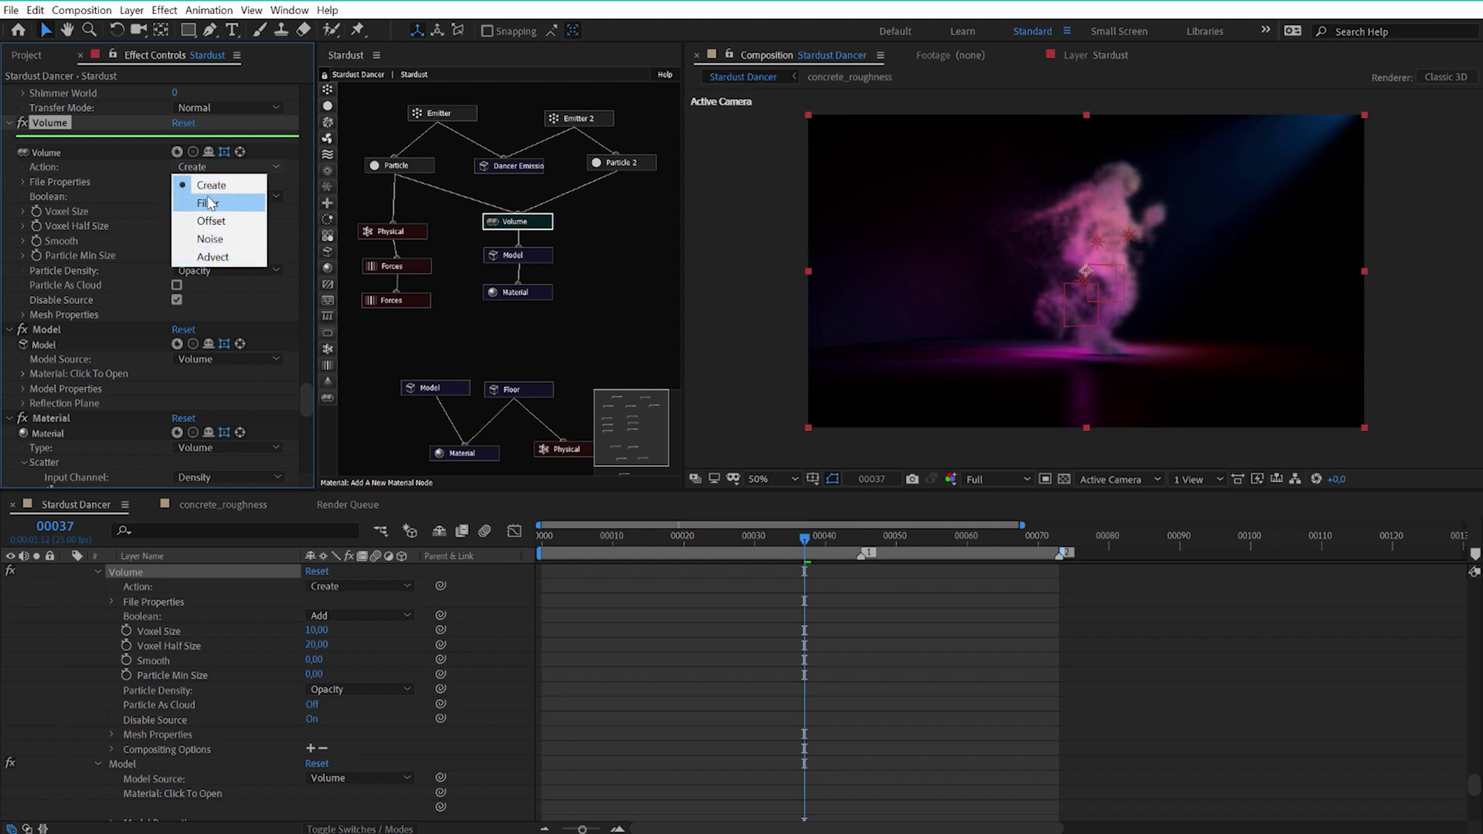
pyautogui.click(224, 185)
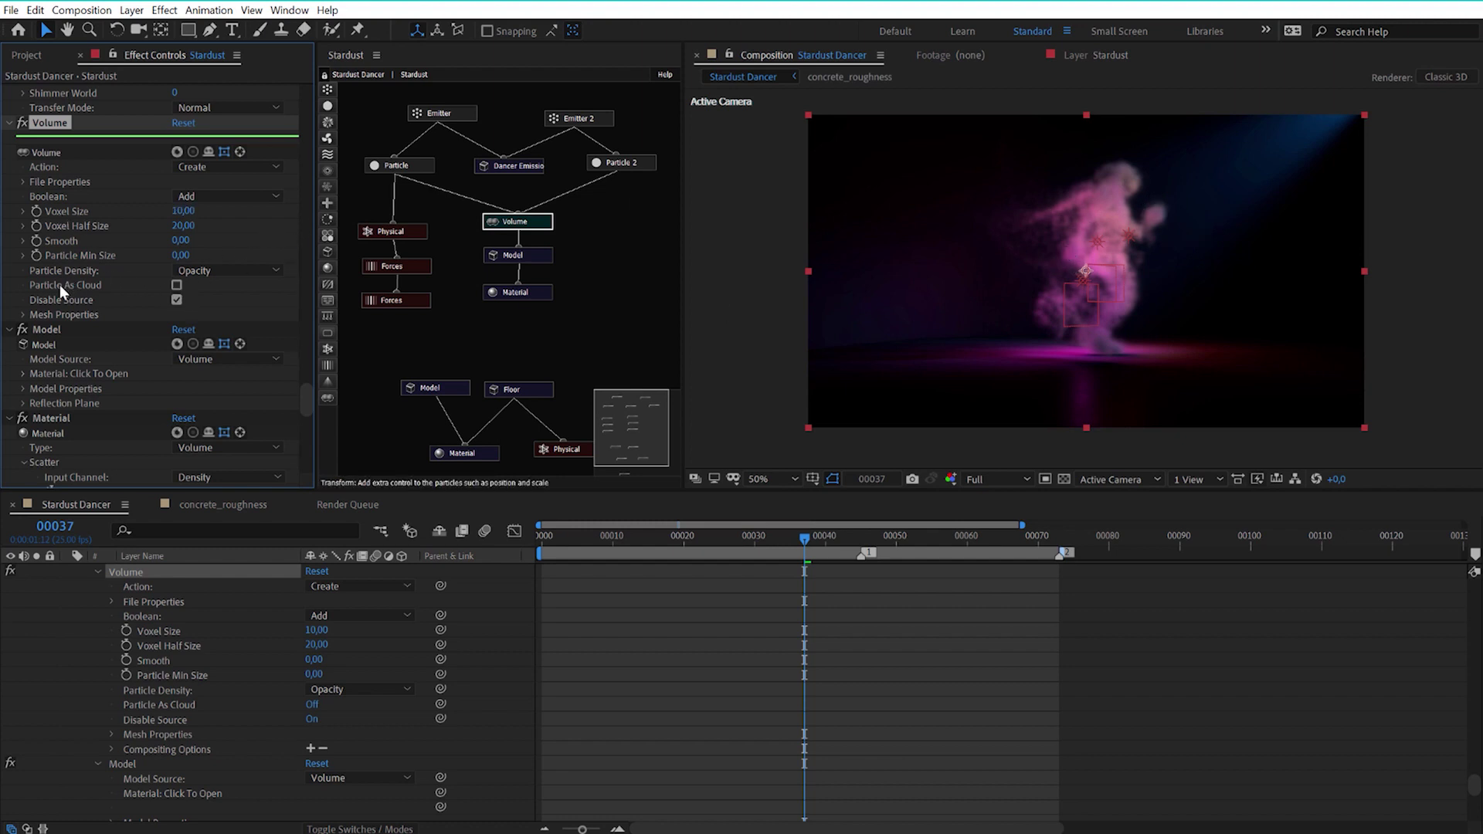
# Enable Particle As Cloud on the Volume node and compare the dancer with it off and on
pyautogui.click(177, 286)
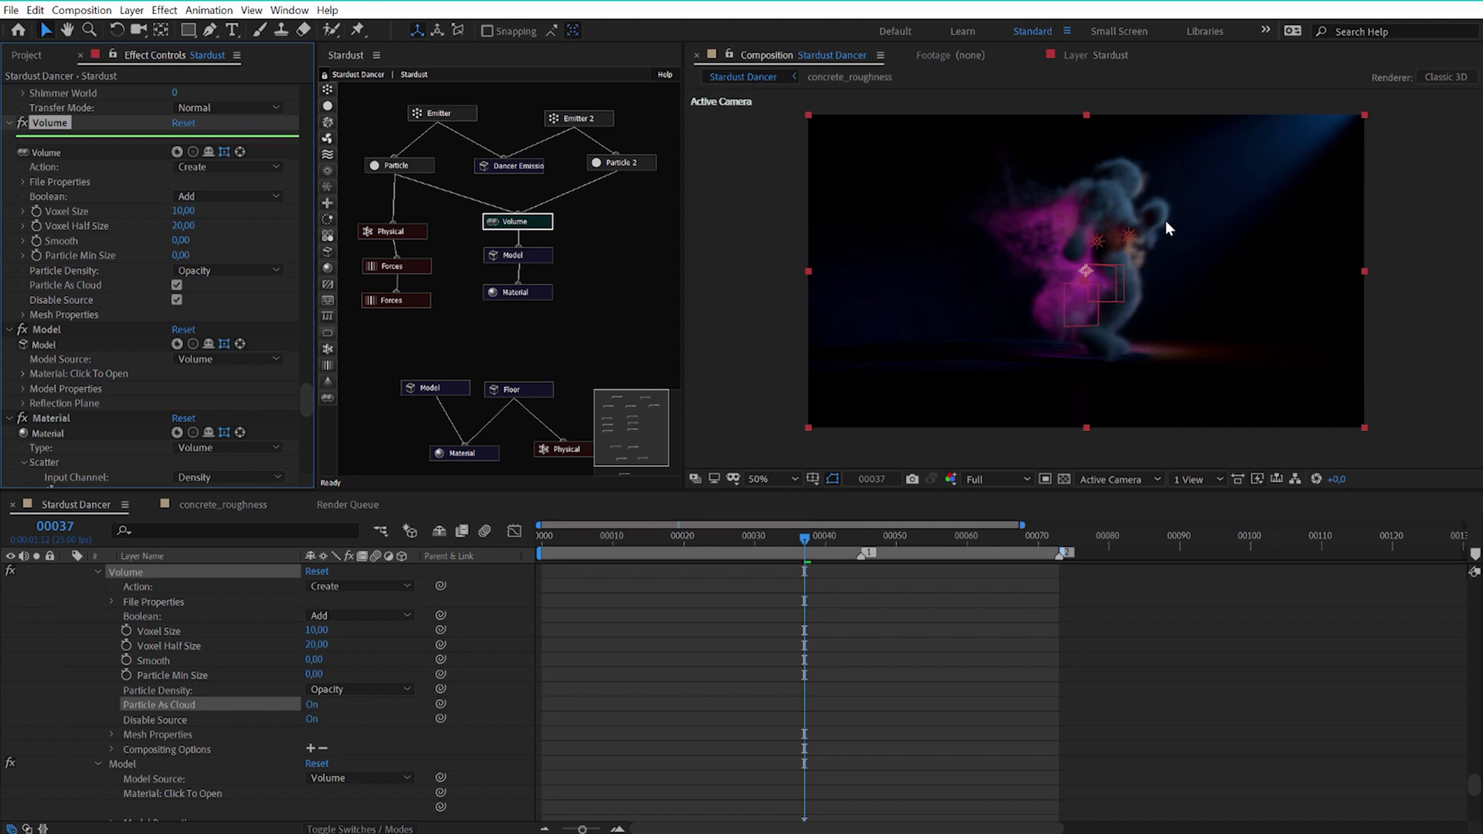
pyautogui.press('/')
pyautogui.press(',')
pyautogui.press(',')
pyautogui.click(177, 285)
pyautogui.click(176, 284)
pyautogui.scroll(2, 1081, 266)
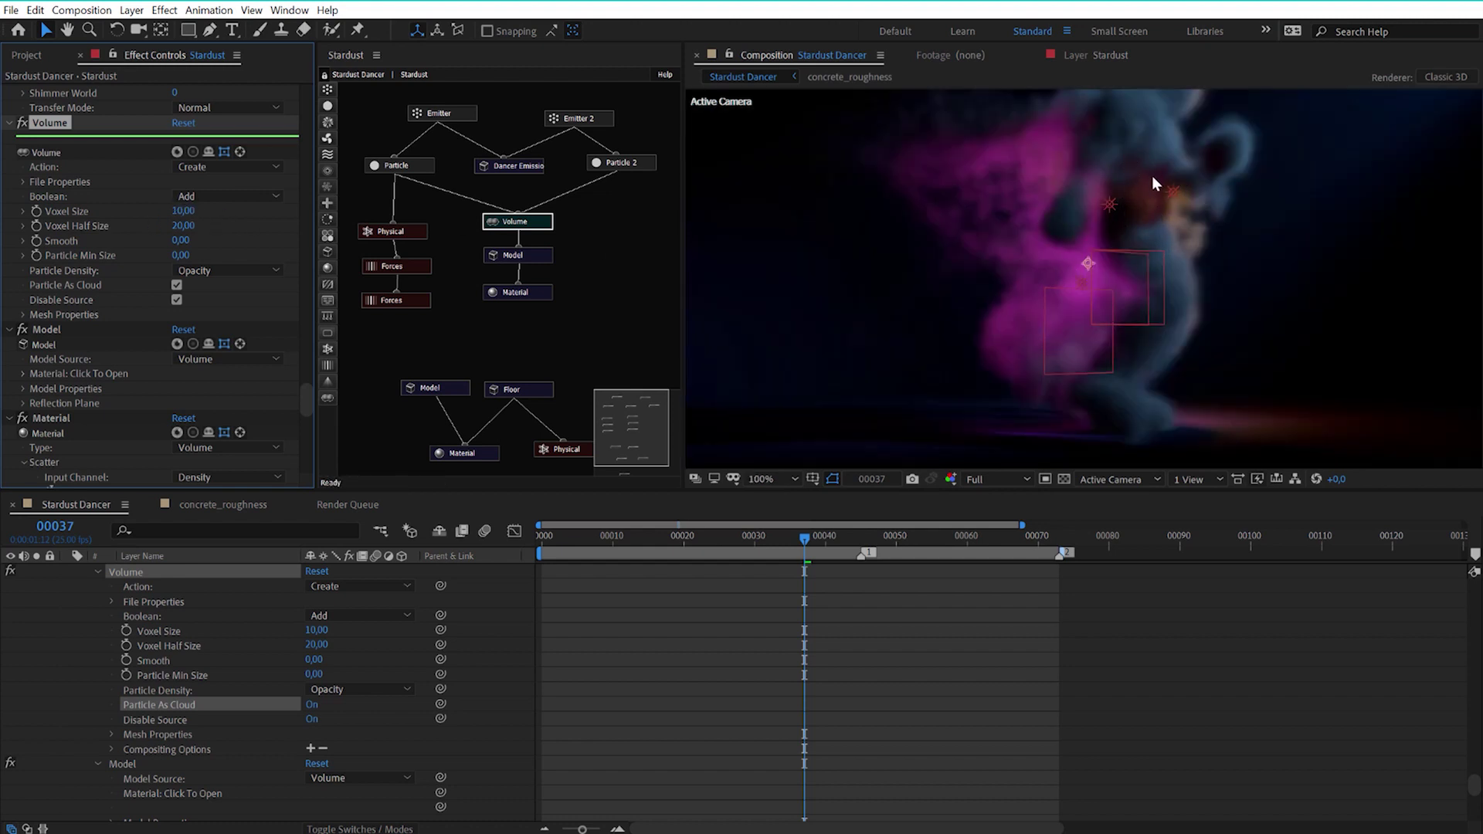
# Set the Volume node's Voxel Size to 20 and inspect the cloud detail up close
pyautogui.click(184, 213)
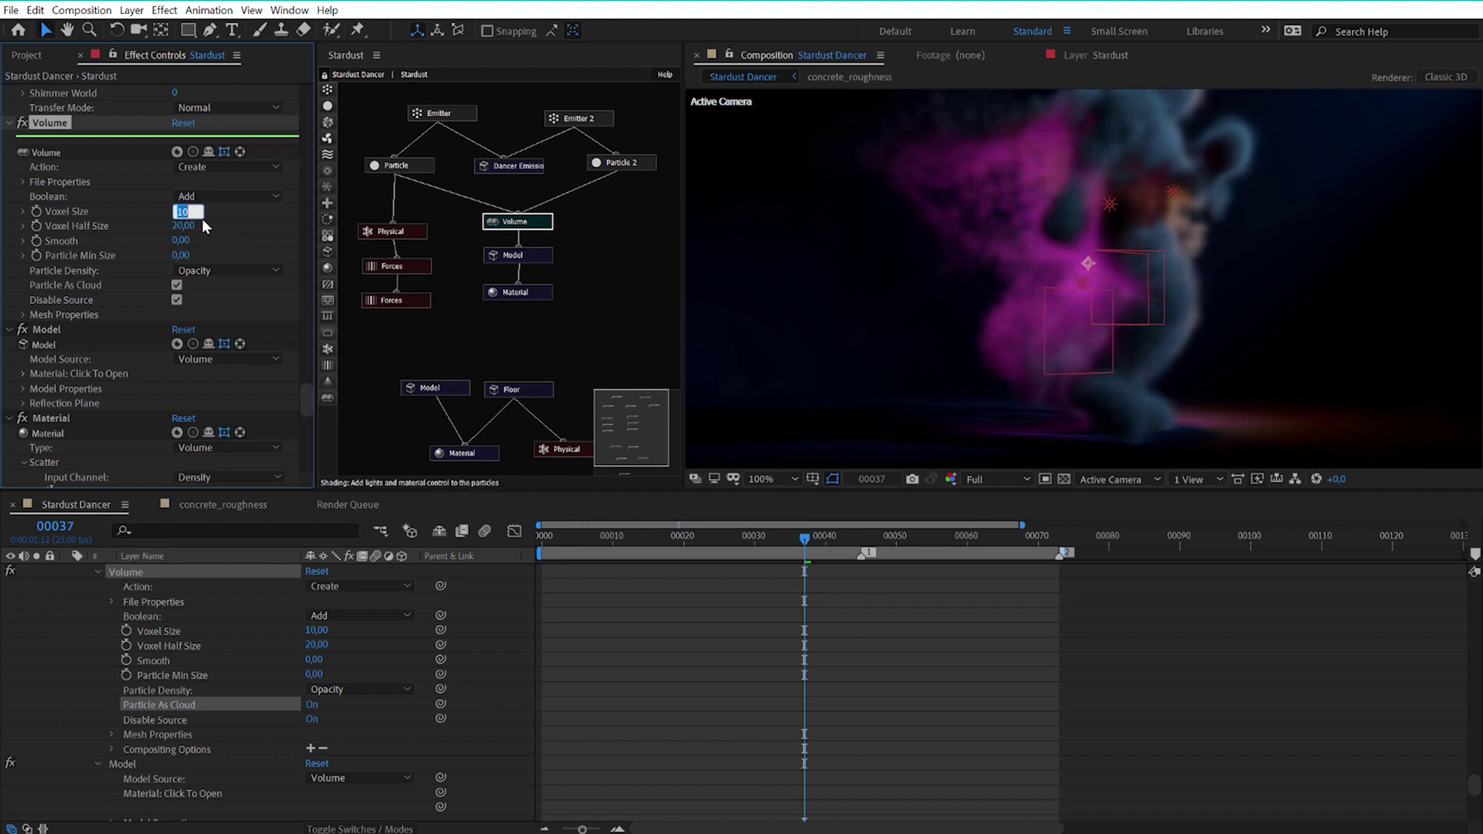
pyautogui.write('1')
pyautogui.write('20')
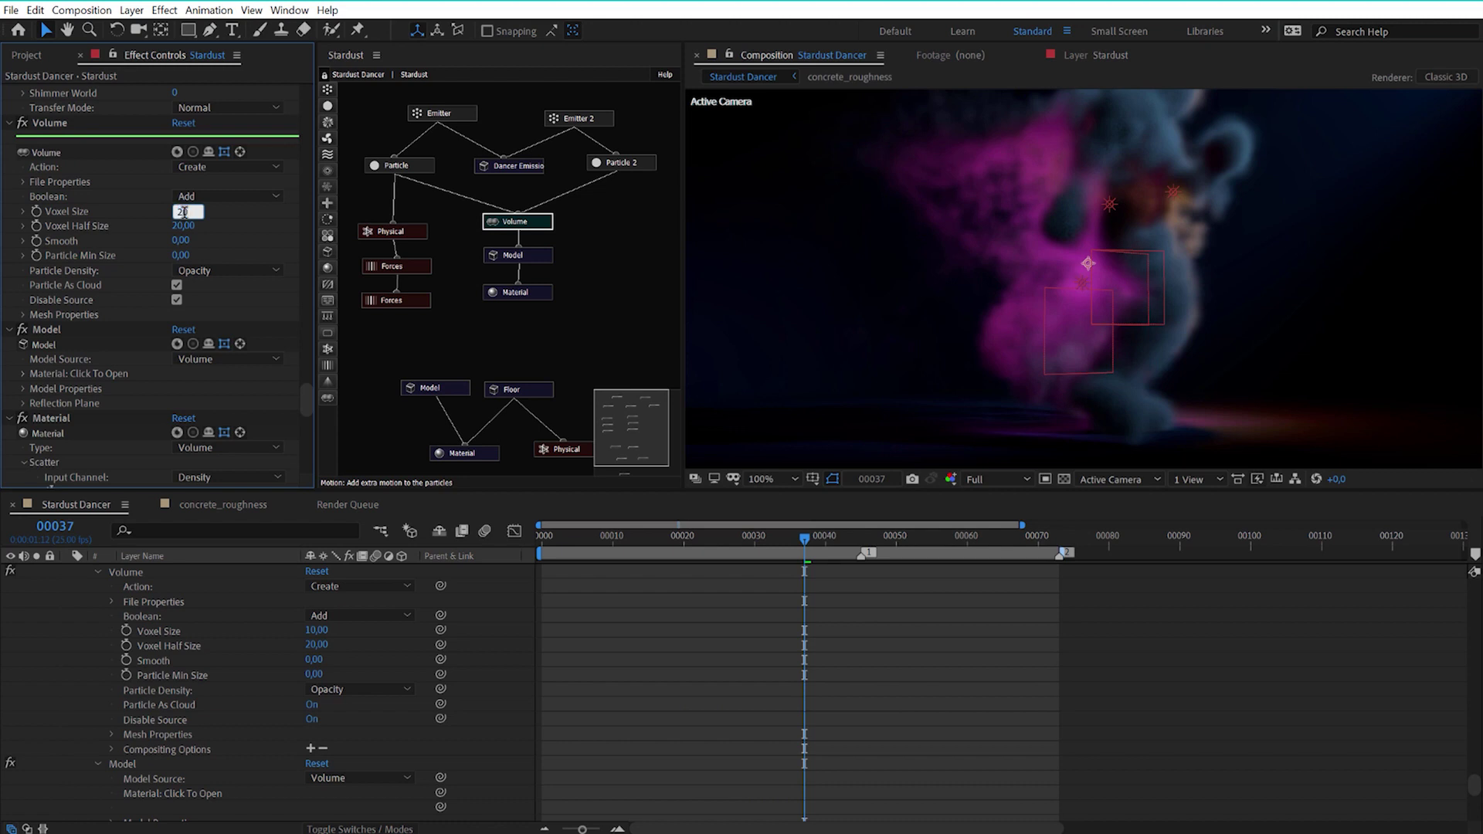
pyautogui.press('Return')
pyautogui.scroll(-2, 1015, 212)
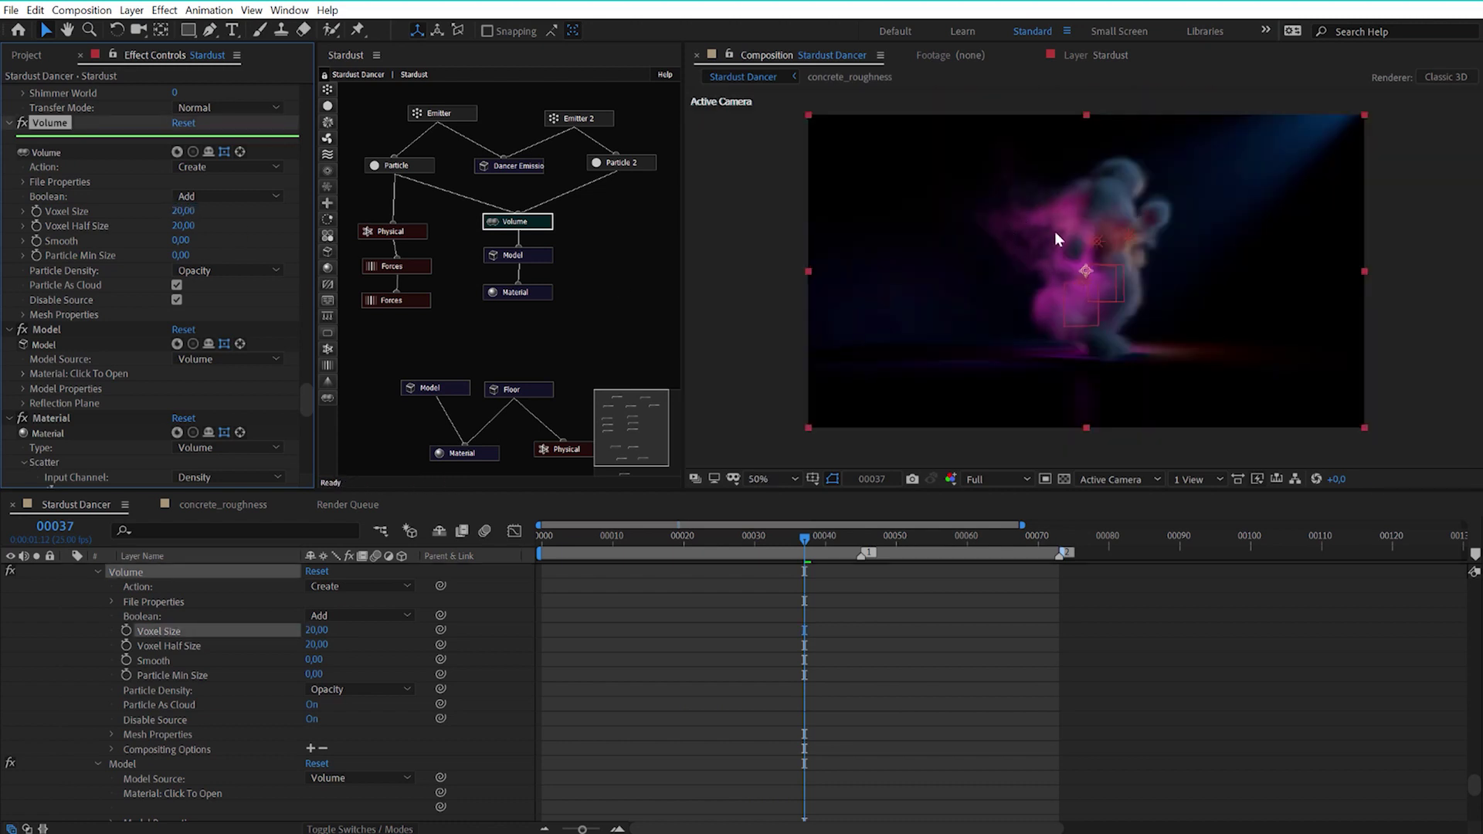
pyautogui.scroll(2, 1098, 230)
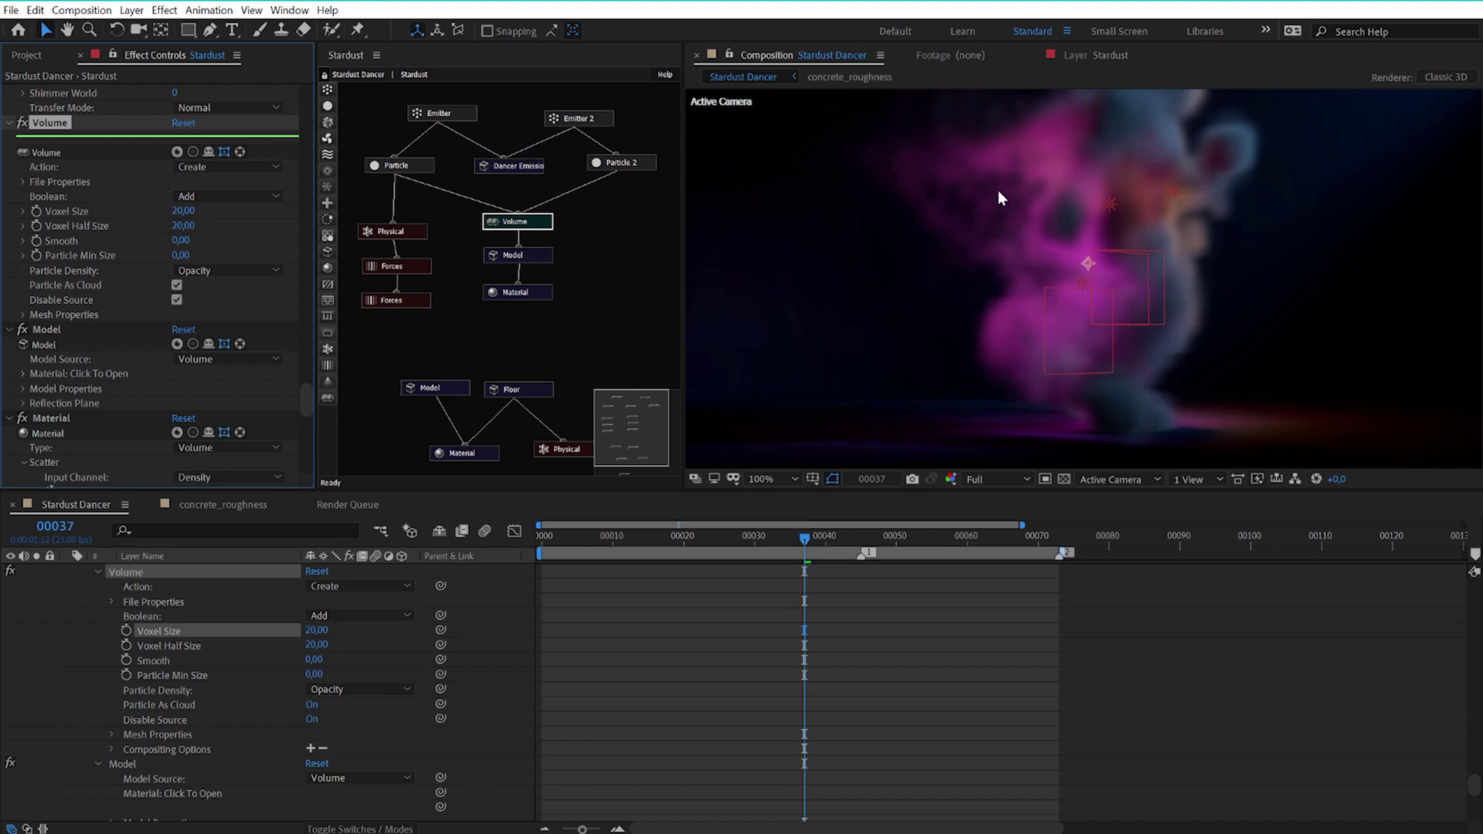
# Set the Volume node's Voxel Size to 2 and examine the smoke around the dancer's upper body
pyautogui.click(183, 211)
pyautogui.write('2')
pyautogui.press('Return')
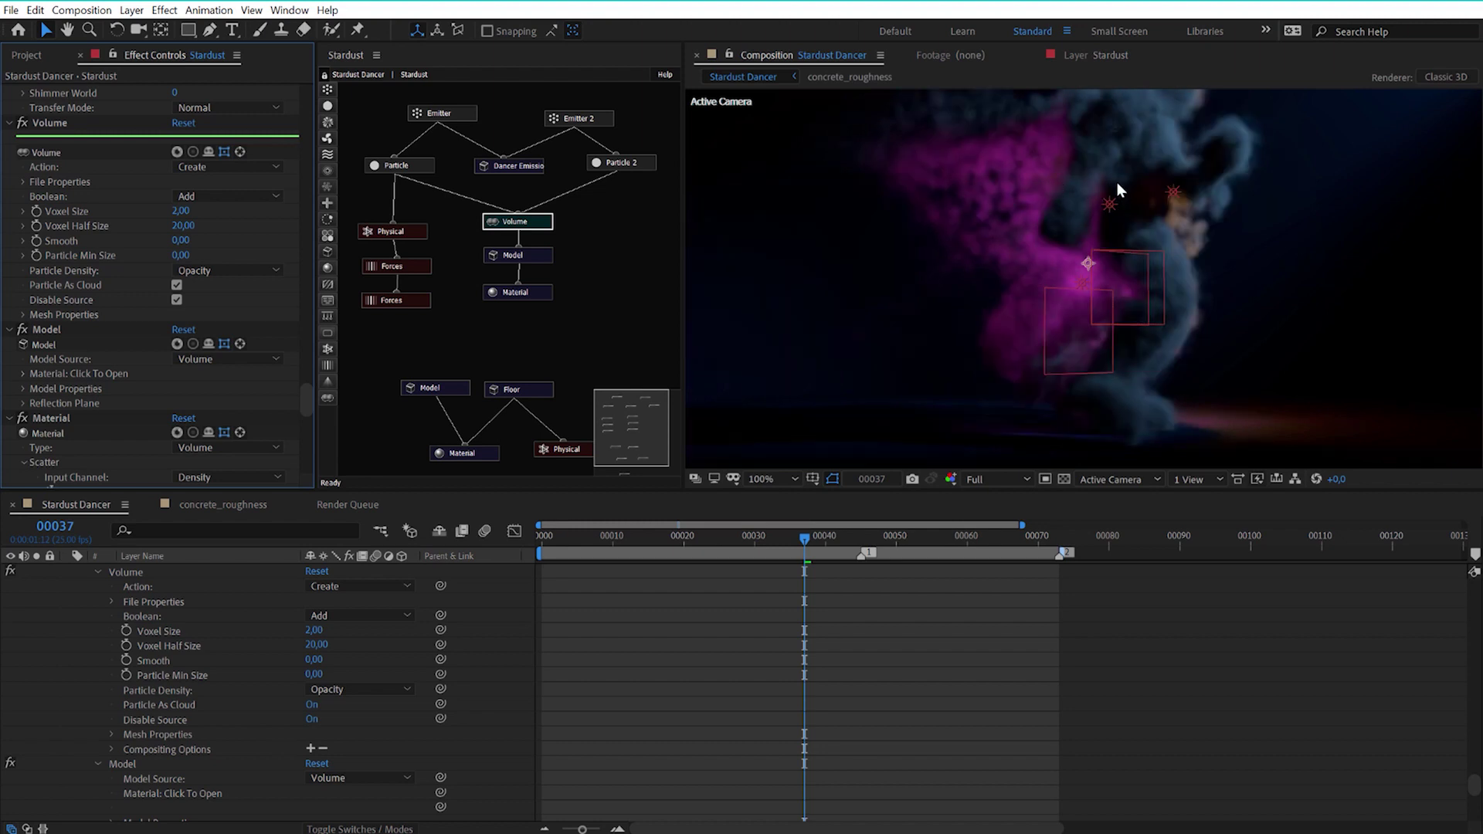
pyautogui.press('h')
pyautogui.moveTo(1127, 177); pyautogui.dragTo(1121, 269)
pyautogui.press('v')
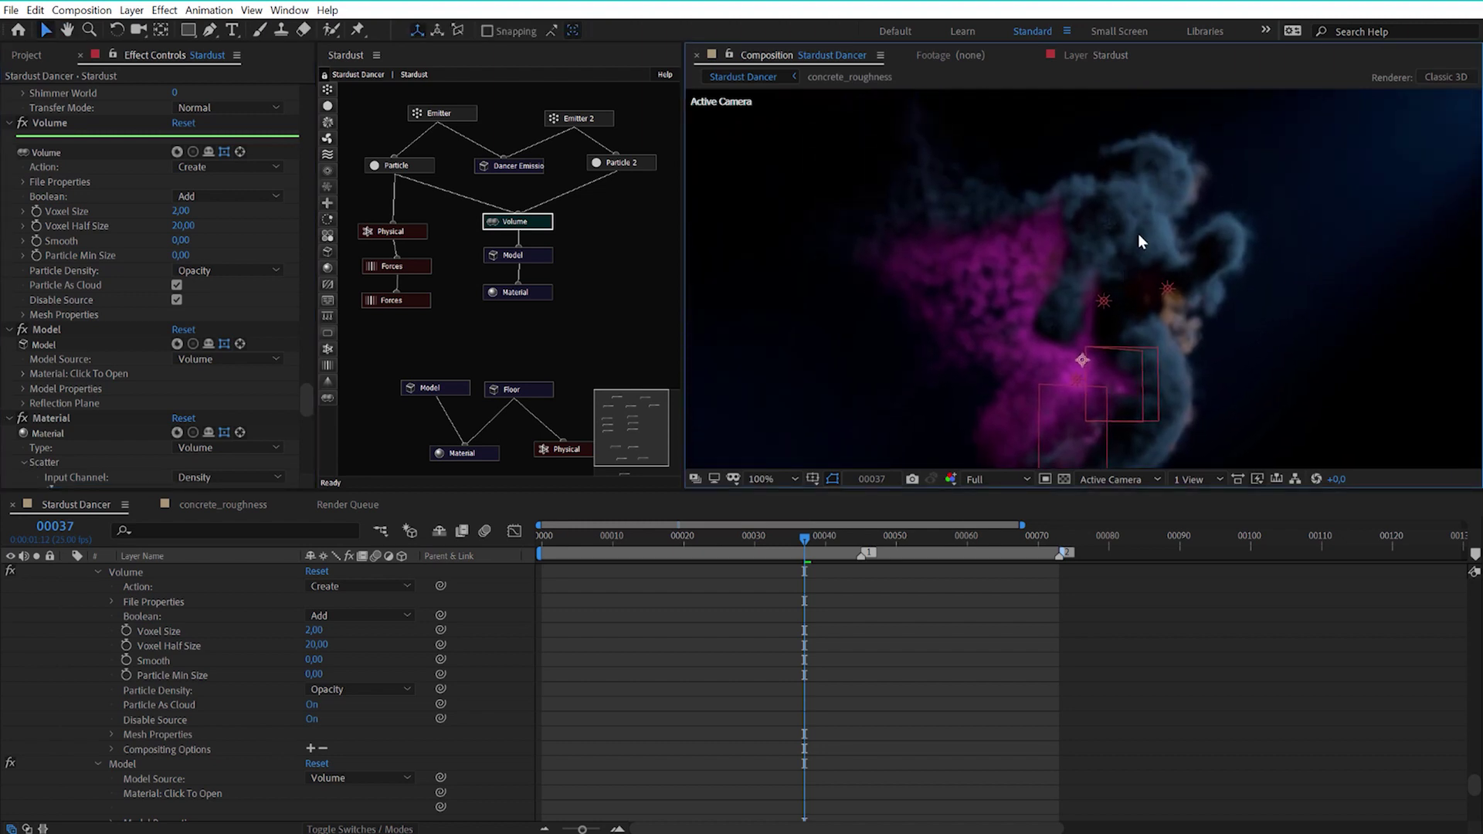
# Set the Volume node's Voxel Size to 8
pyautogui.click(184, 211)
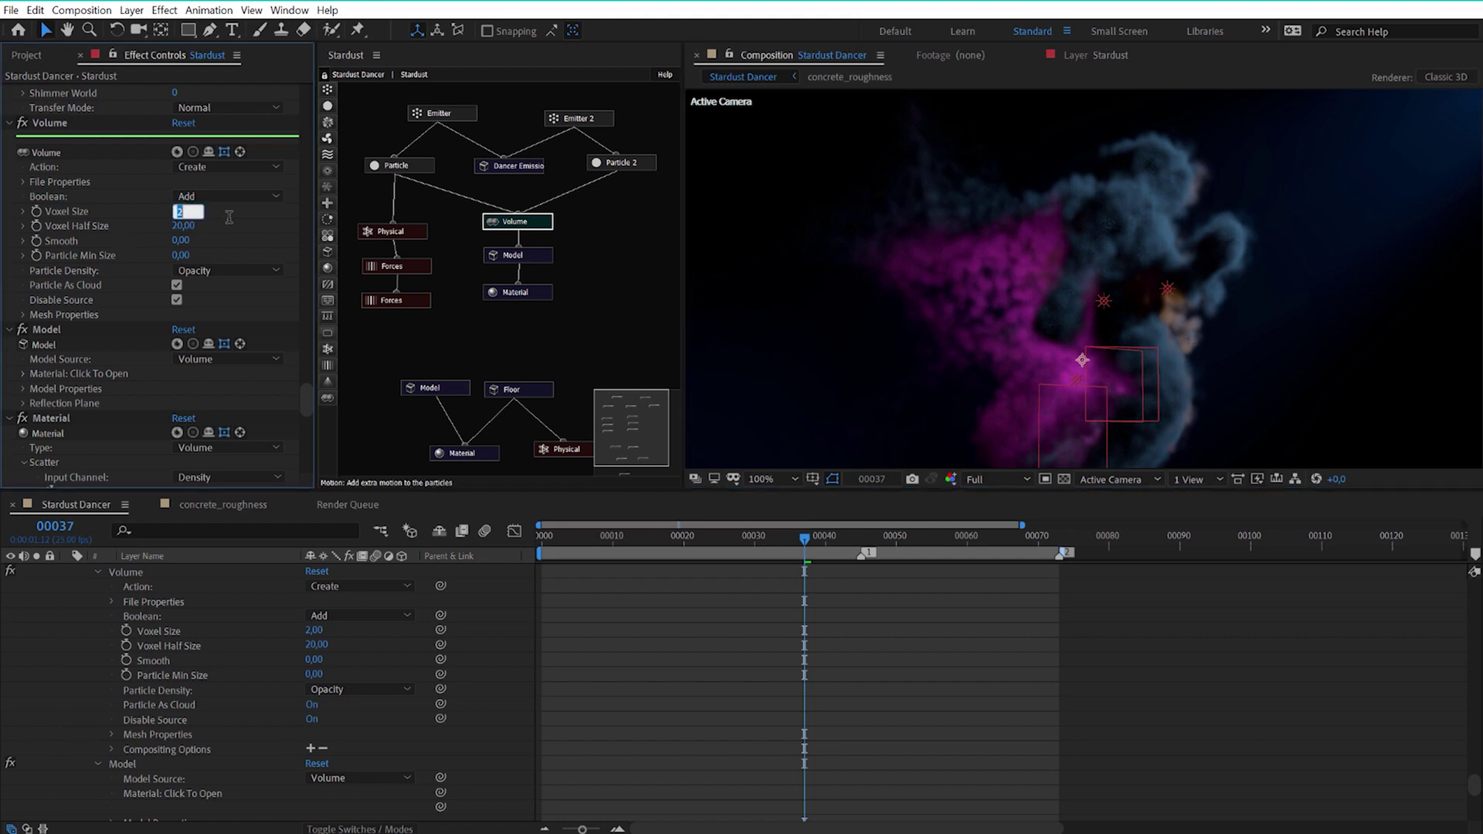
pyautogui.write('8')
pyautogui.press('Return')
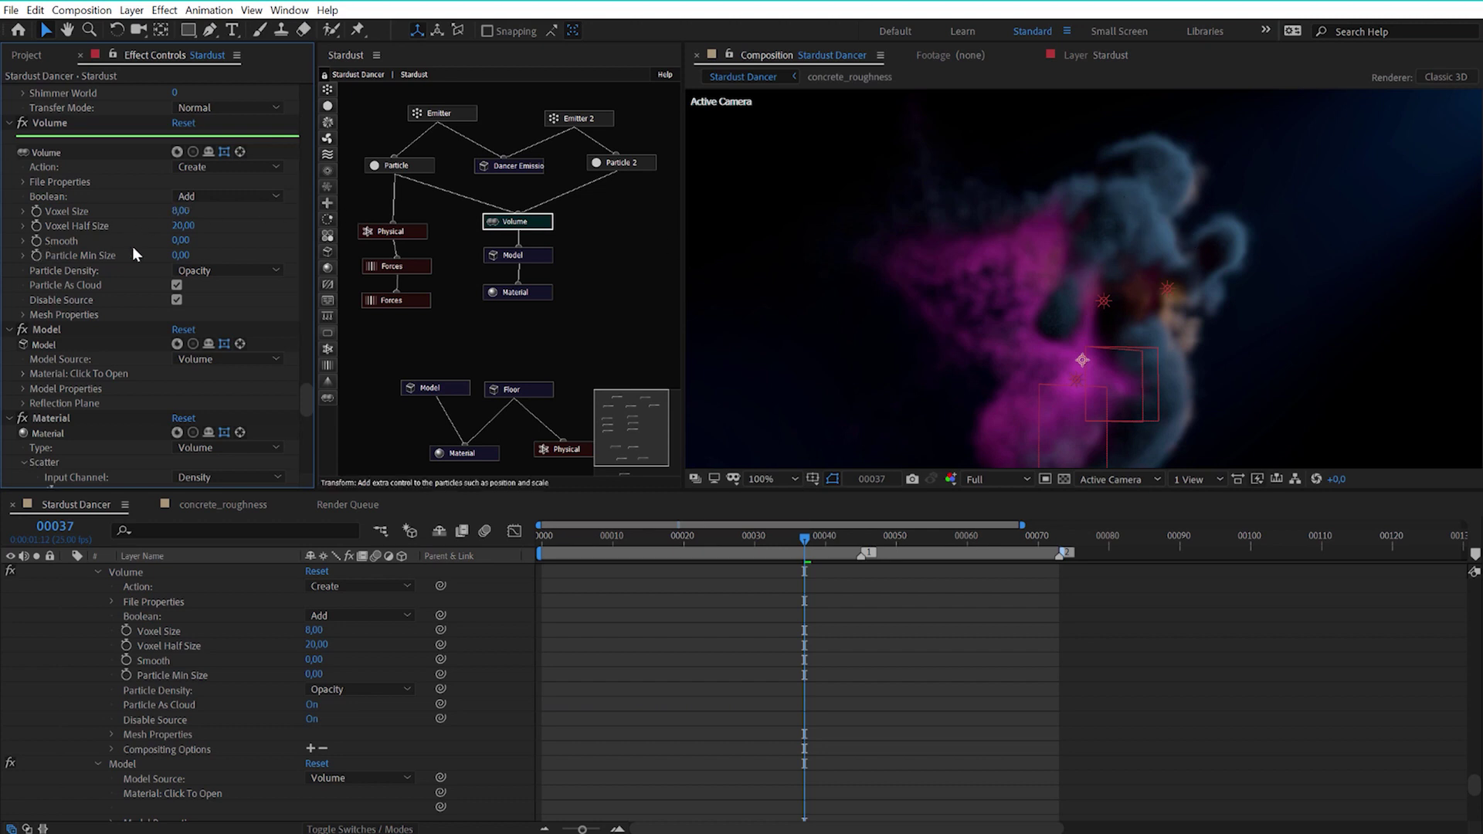
# Set the Volume node's Smooth to 5 and check the softened cloud in the full frame
pyautogui.click(180, 241)
pyautogui.write('5')
pyautogui.press('Return')
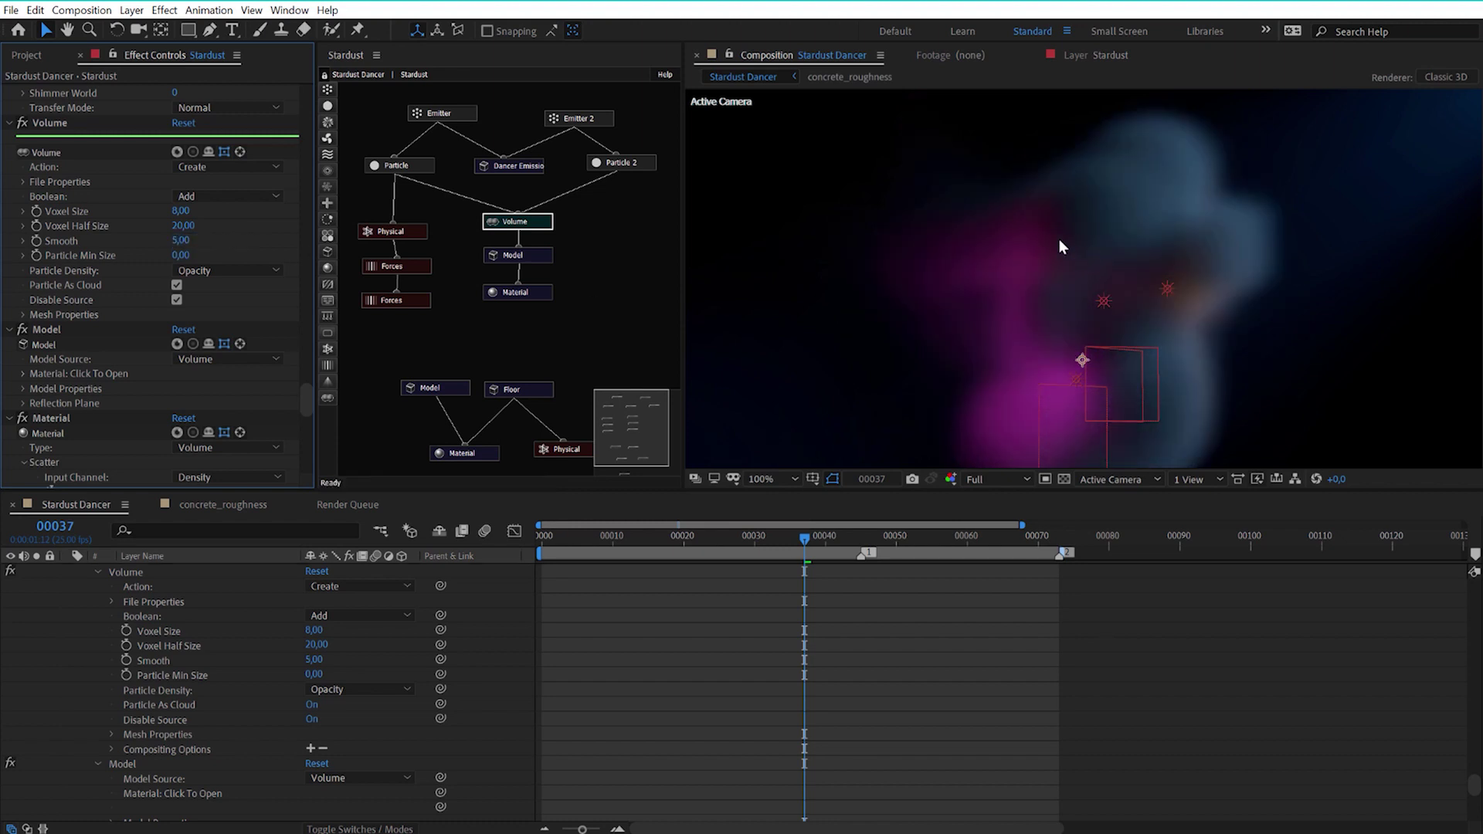
pyautogui.press(',')
pyautogui.press(',')
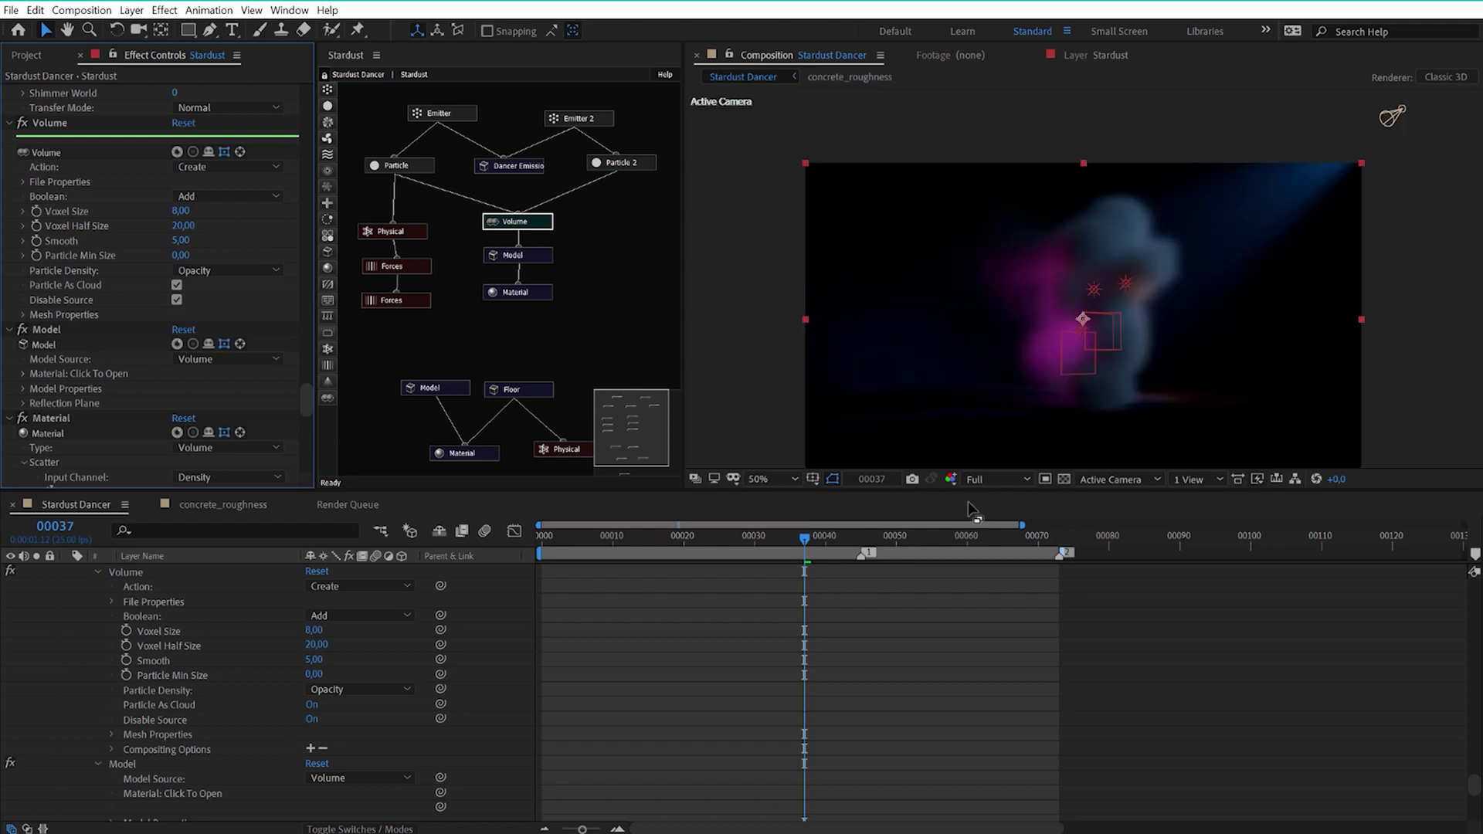
# Check the smoke at frames 27 and 13, and set the Volume node's Smooth to 1
pyautogui.click(732, 545)
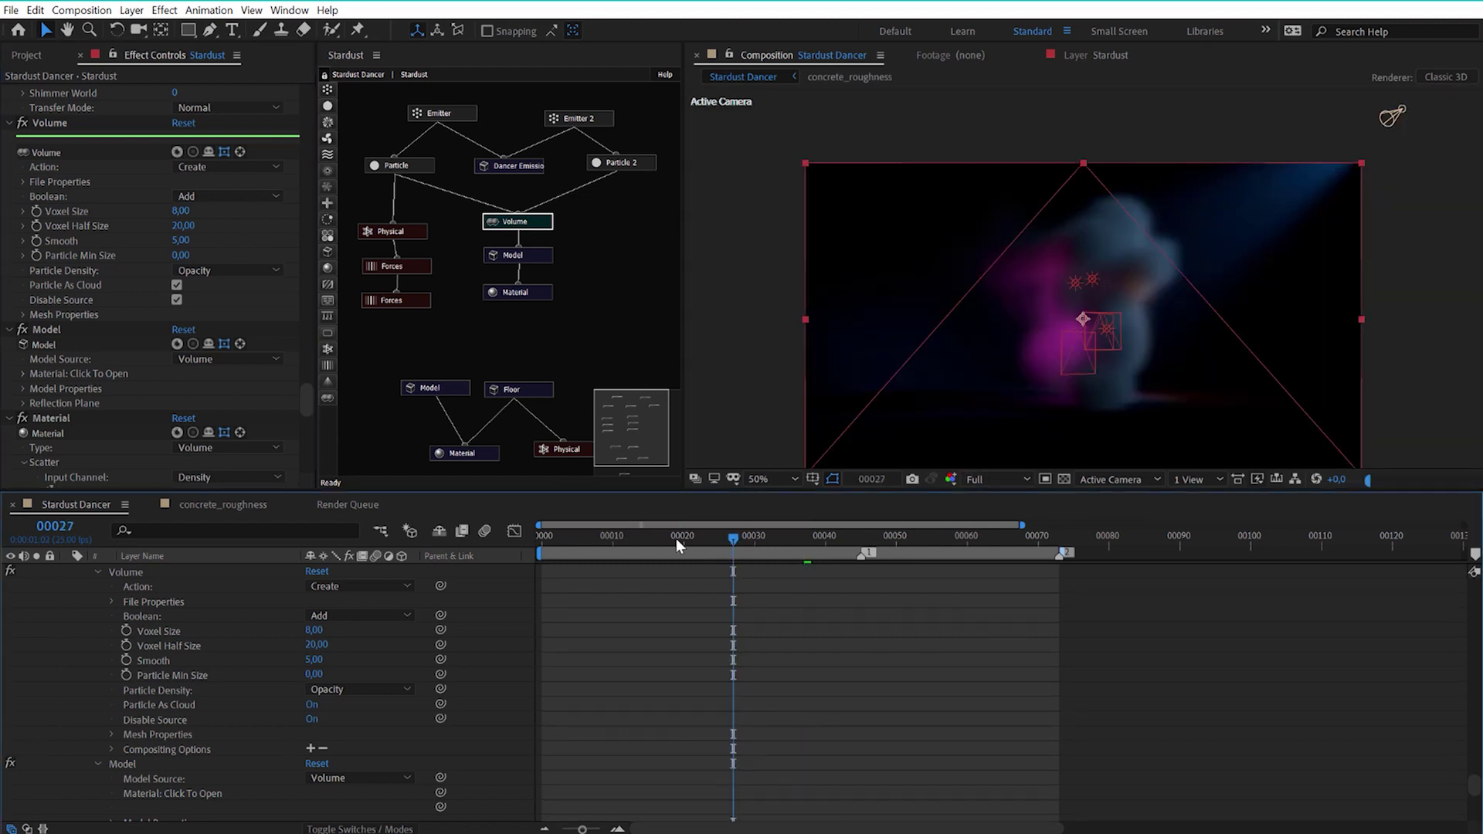
pyautogui.click(635, 537)
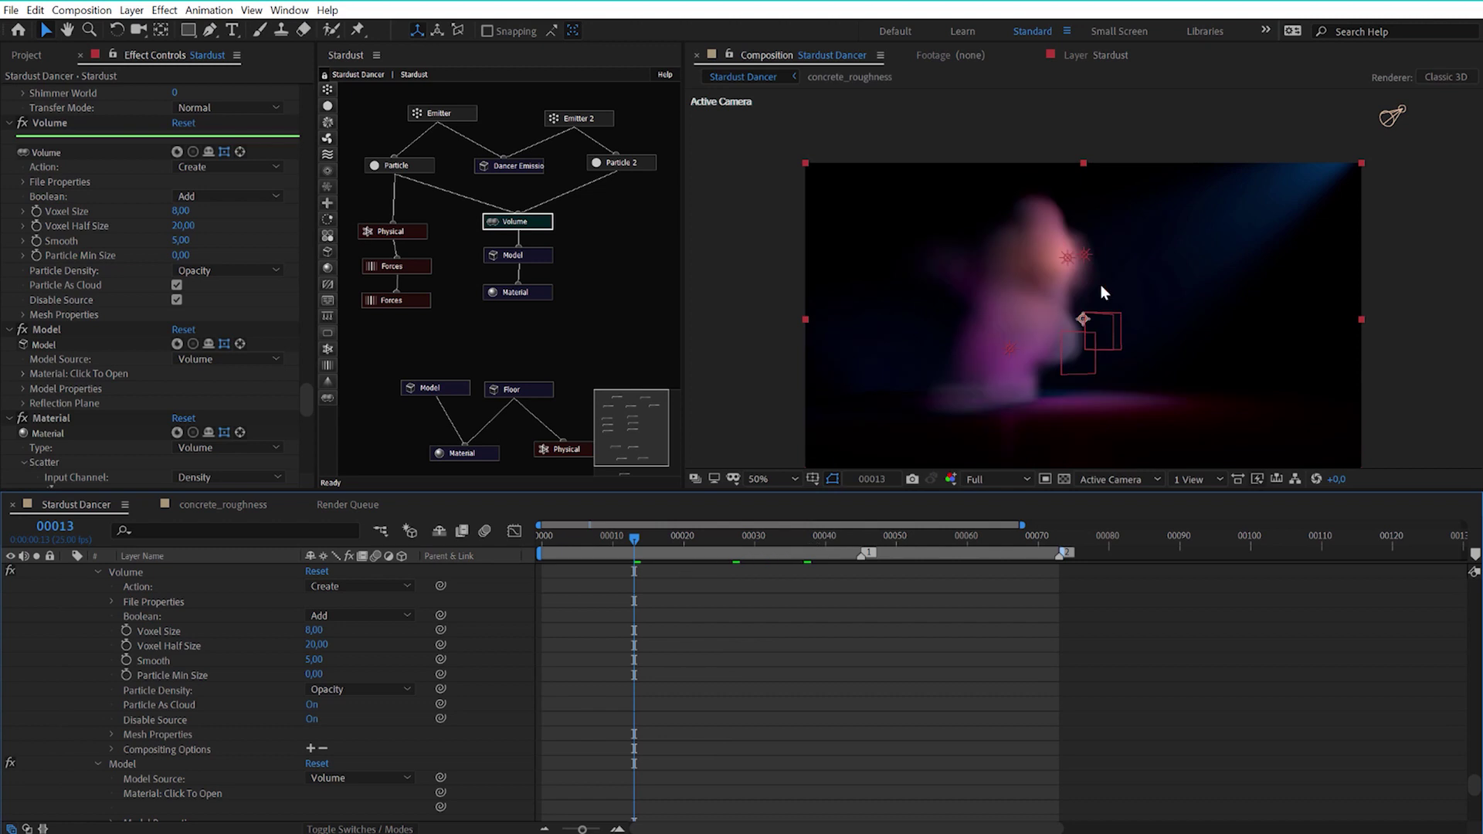
pyautogui.click(179, 241)
pyautogui.write('1')
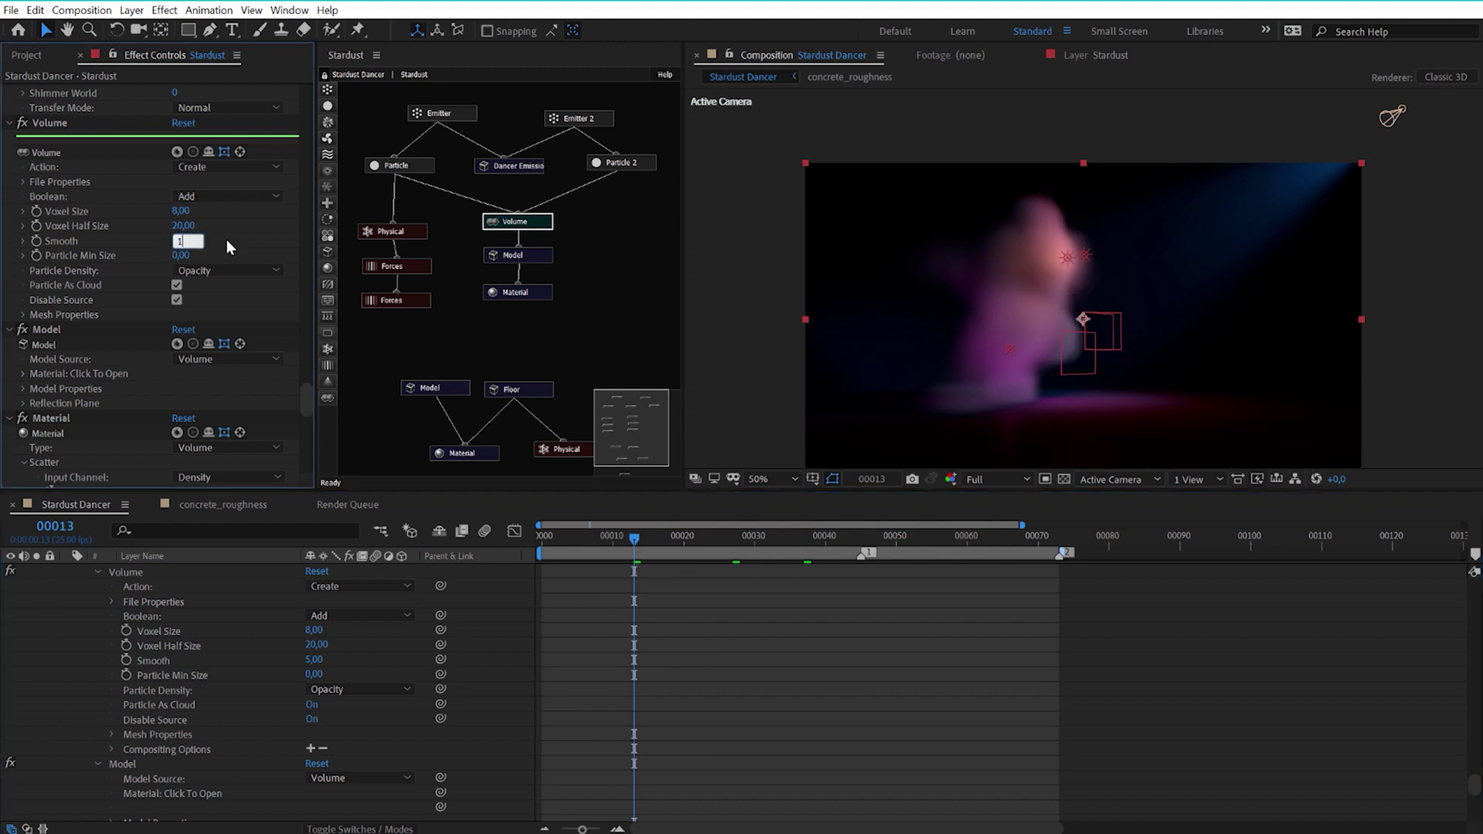
pyautogui.press('Return')
pyautogui.scroll(2, 1064, 261)
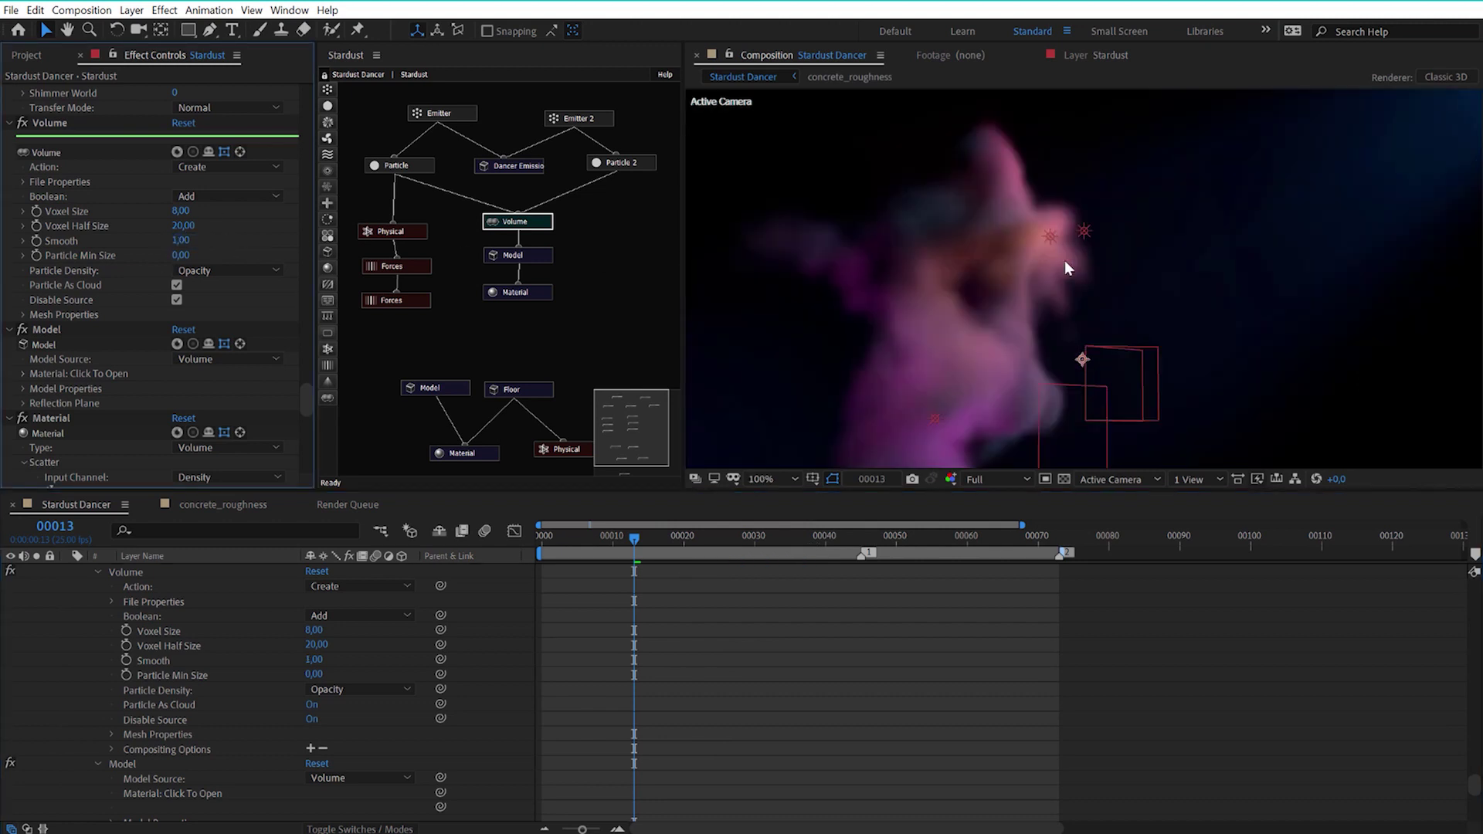
# Examine the smoke detail close up at frames 23 and 42, including the dancer's legs
pyautogui.click(706, 539)
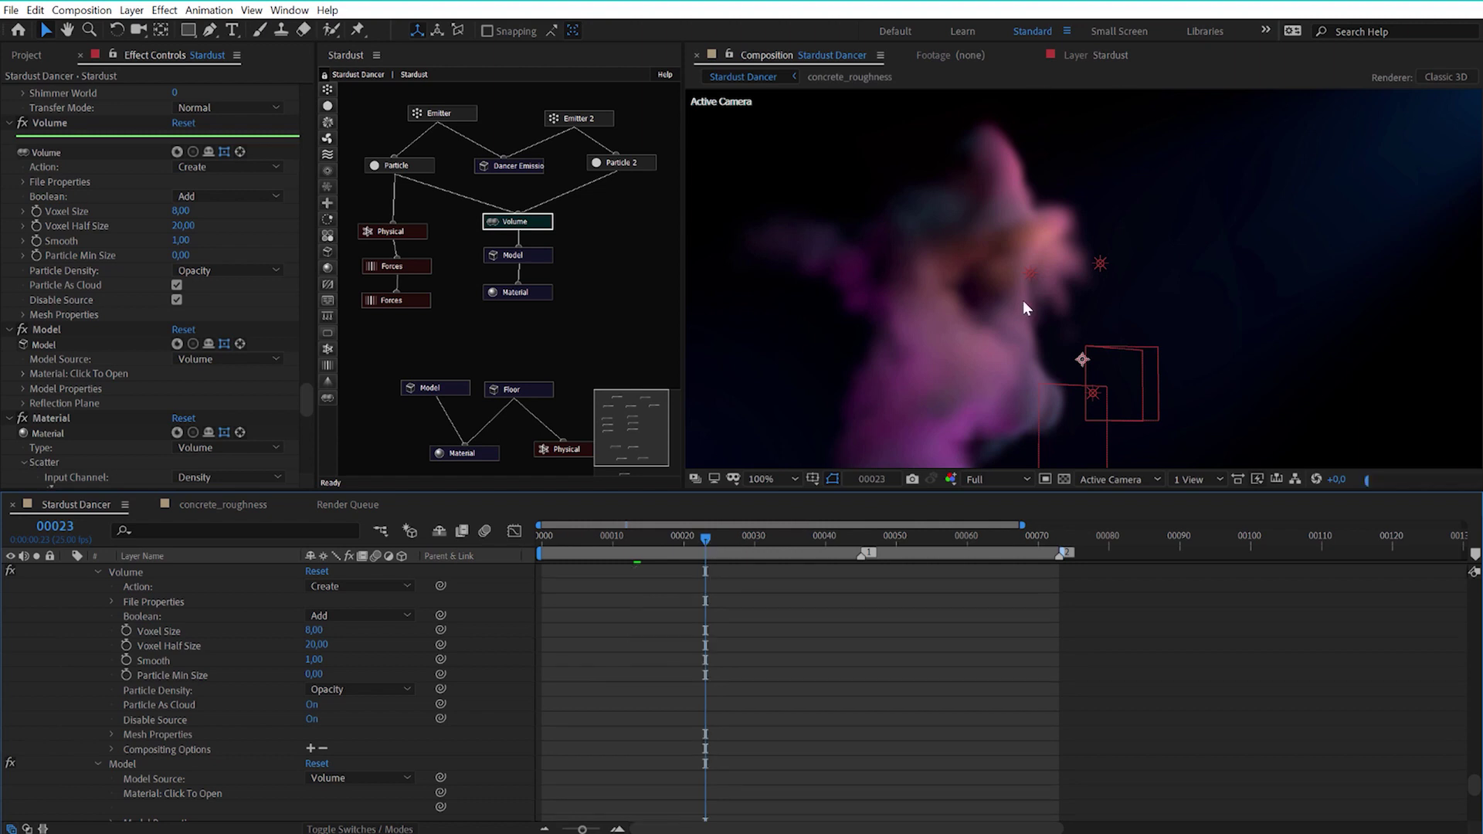
pyautogui.click(839, 537)
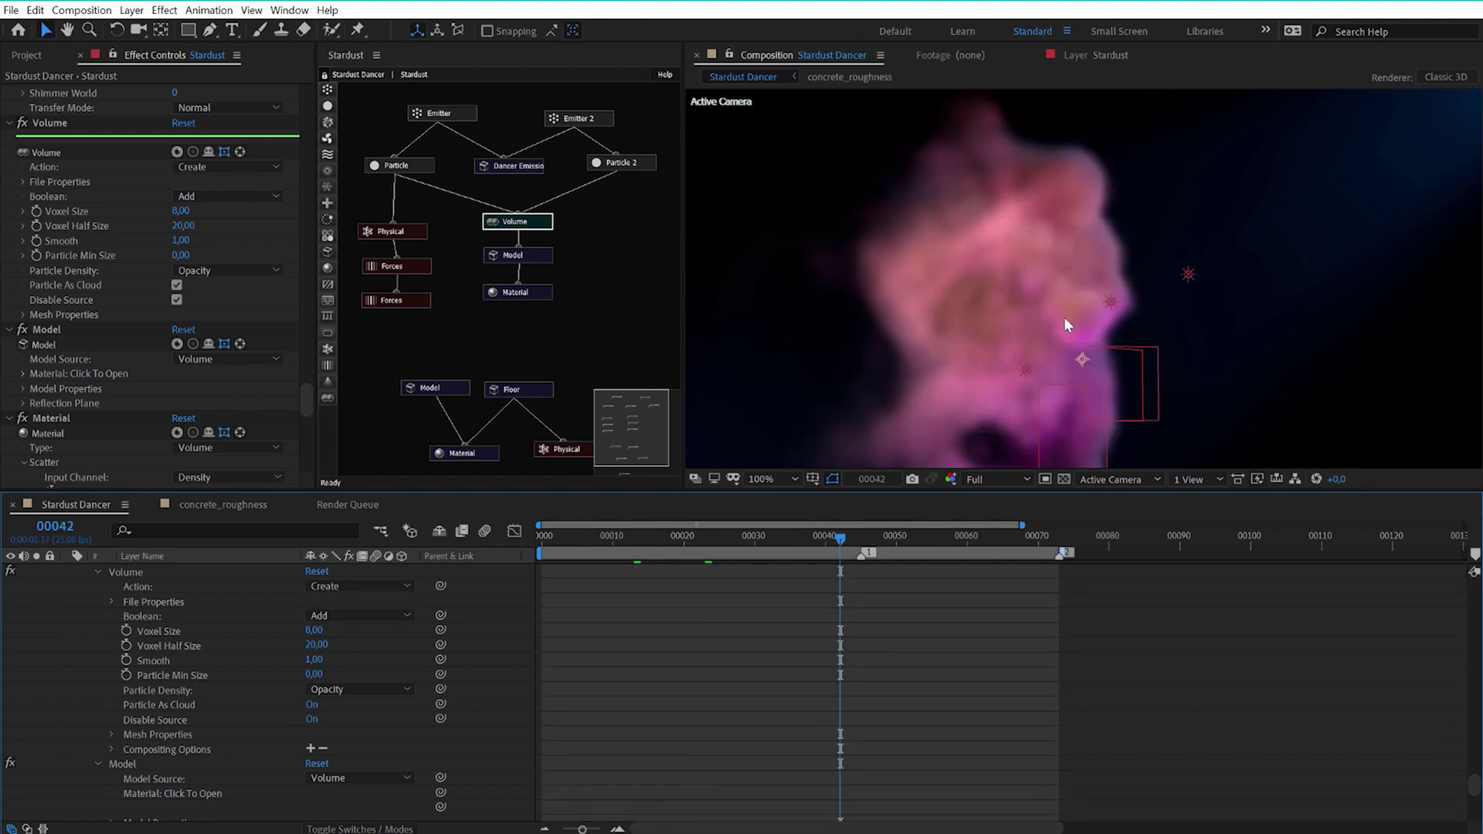
pyautogui.press('h')
pyautogui.moveTo(1133, 243); pyautogui.dragTo(1079, 221)
pyautogui.press('v')
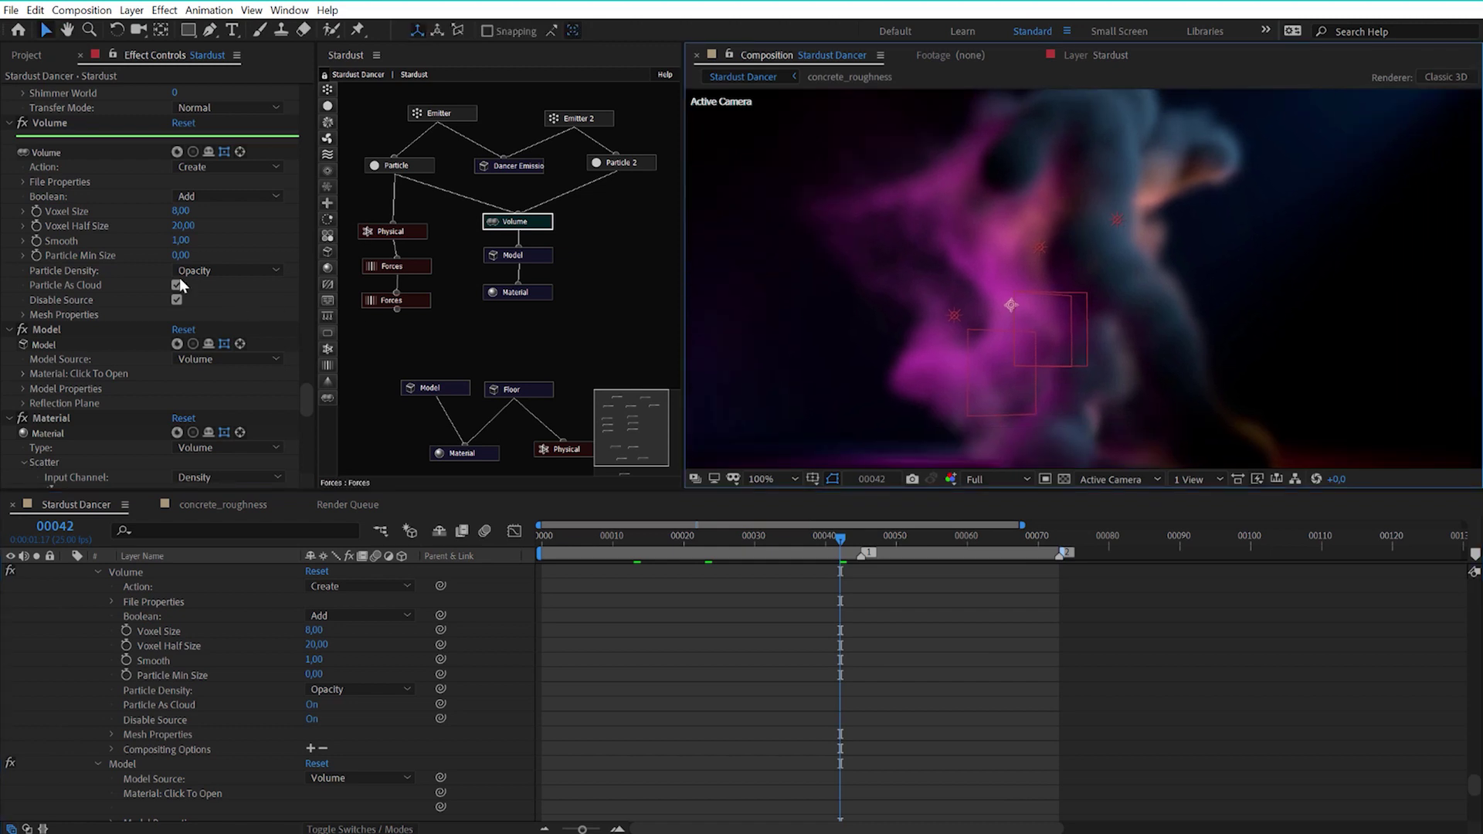
# Try a Particle Min Size of 20 on the Volume node and check the full frame at frame 37
pyautogui.click(180, 256)
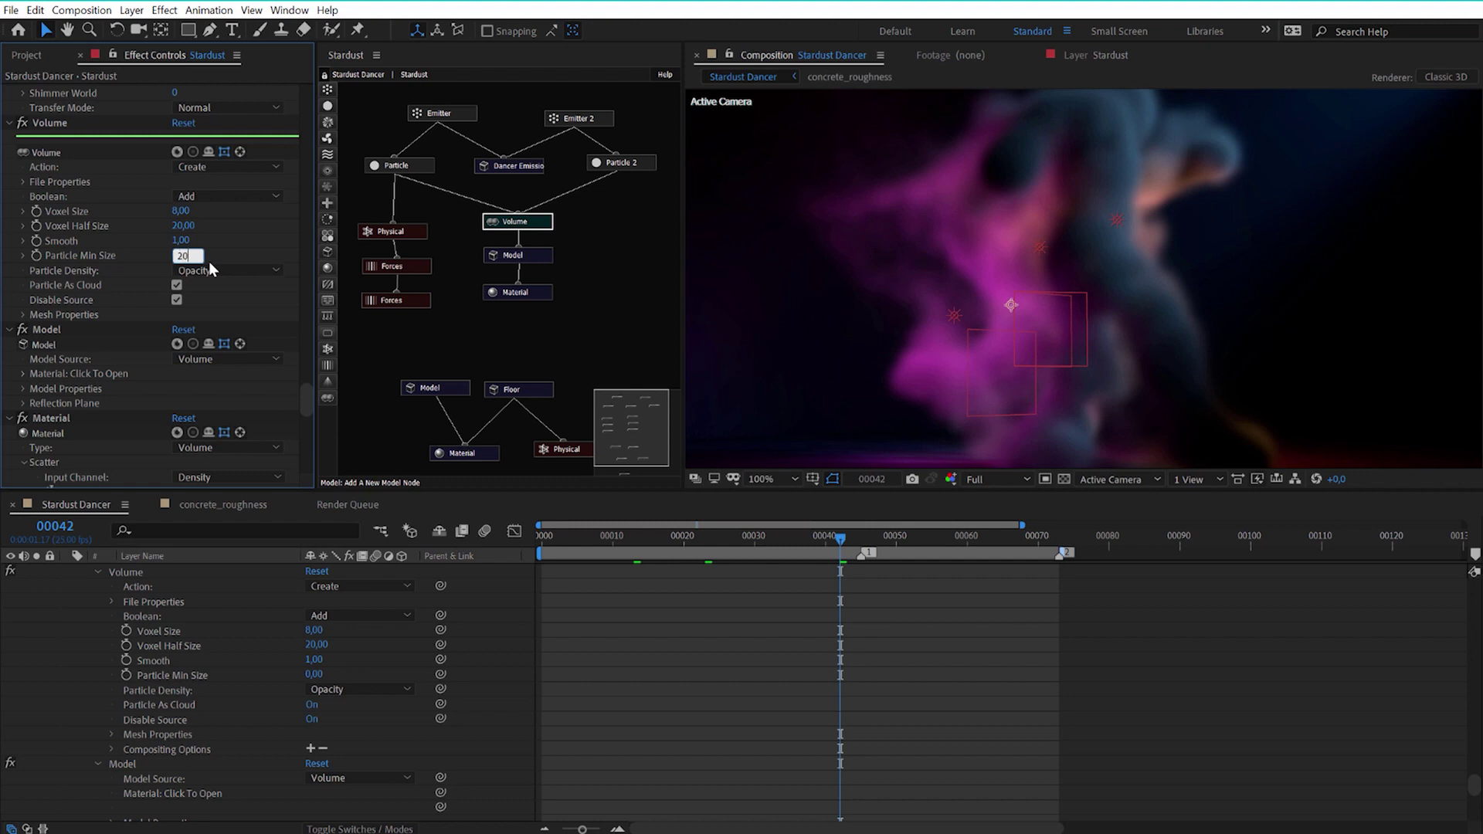
pyautogui.scroll(-2, 1078, 270)
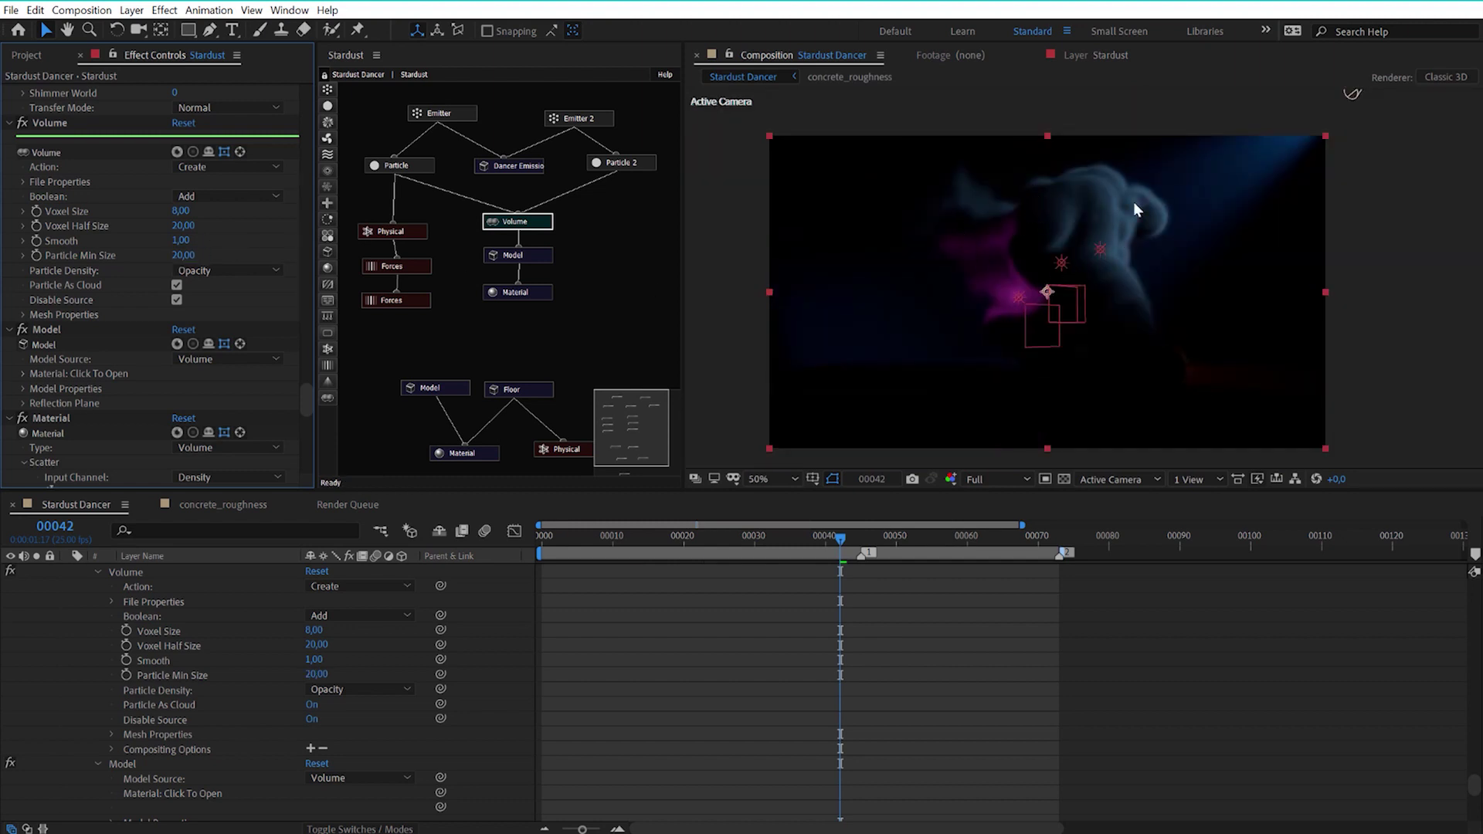
pyautogui.click(803, 539)
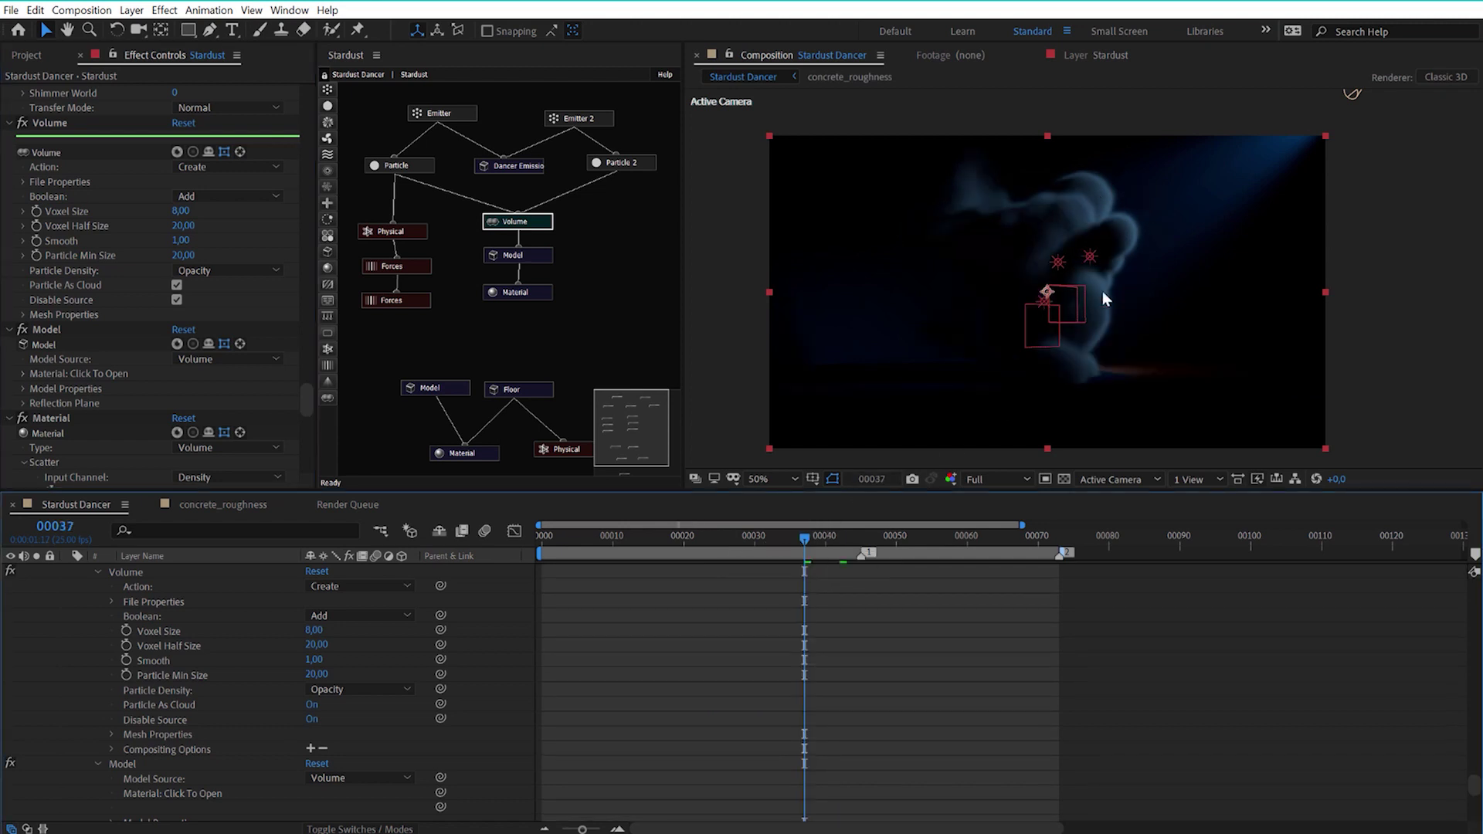
# Set the Volume node's Particle Min Size to 3 and inspect the smoke close up
pyautogui.click(184, 255)
pyautogui.write('3')
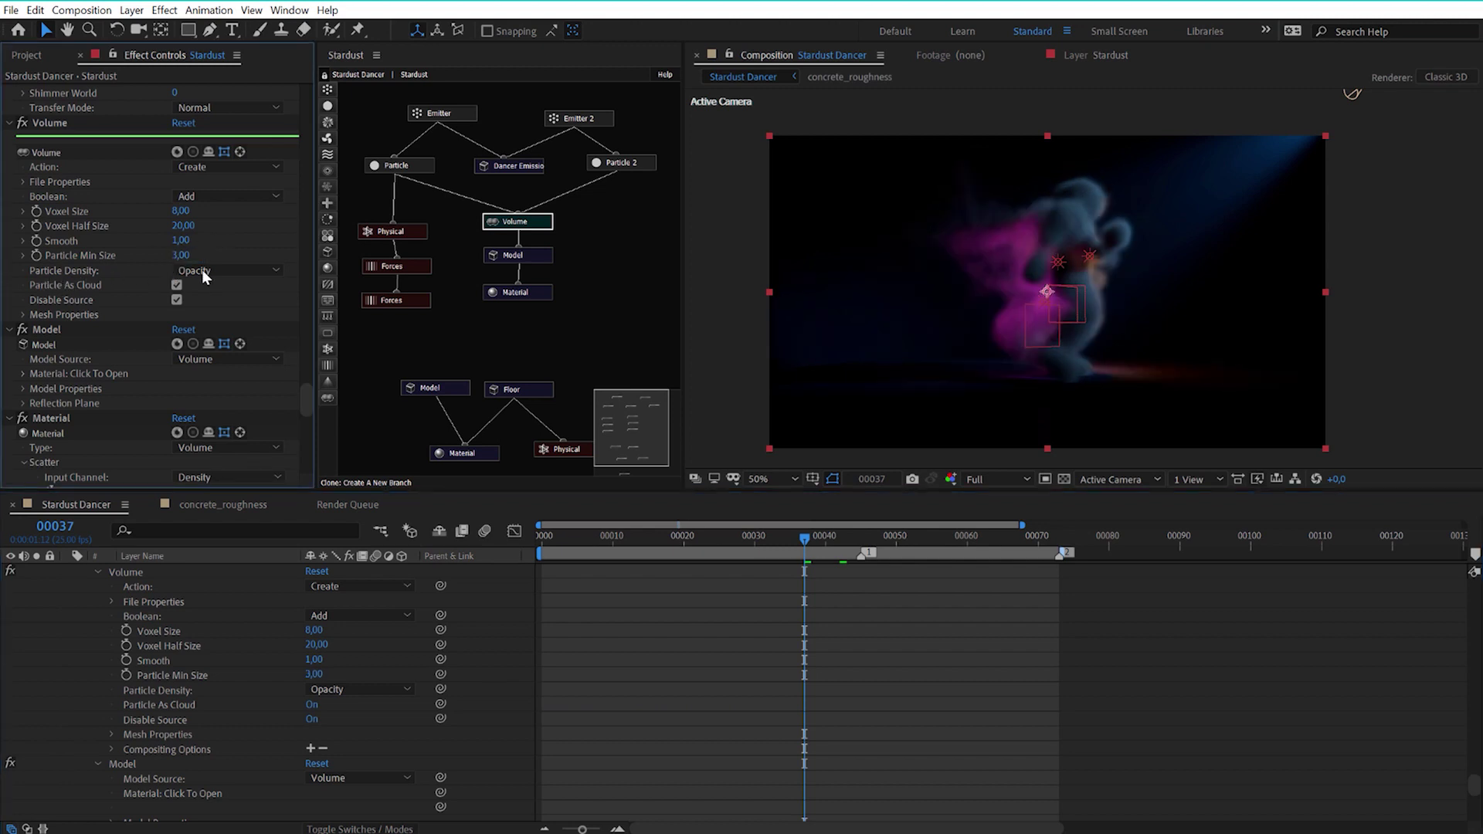
pyautogui.scroll(2, 1046, 271)
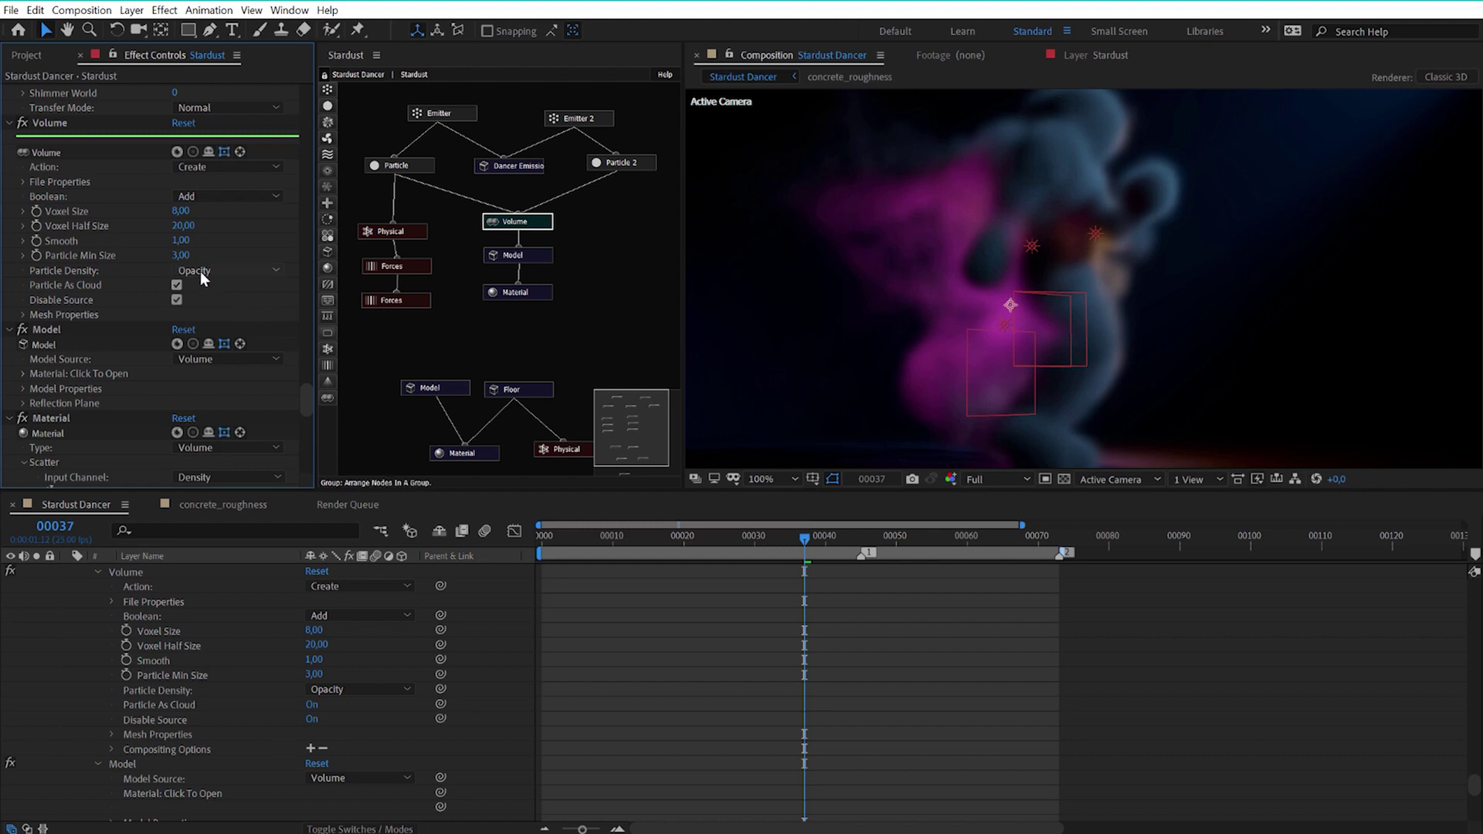
# Switch the Volume node's Particle Density to Size and back to Opacity to compare the smoke
pyautogui.click(403, 165)
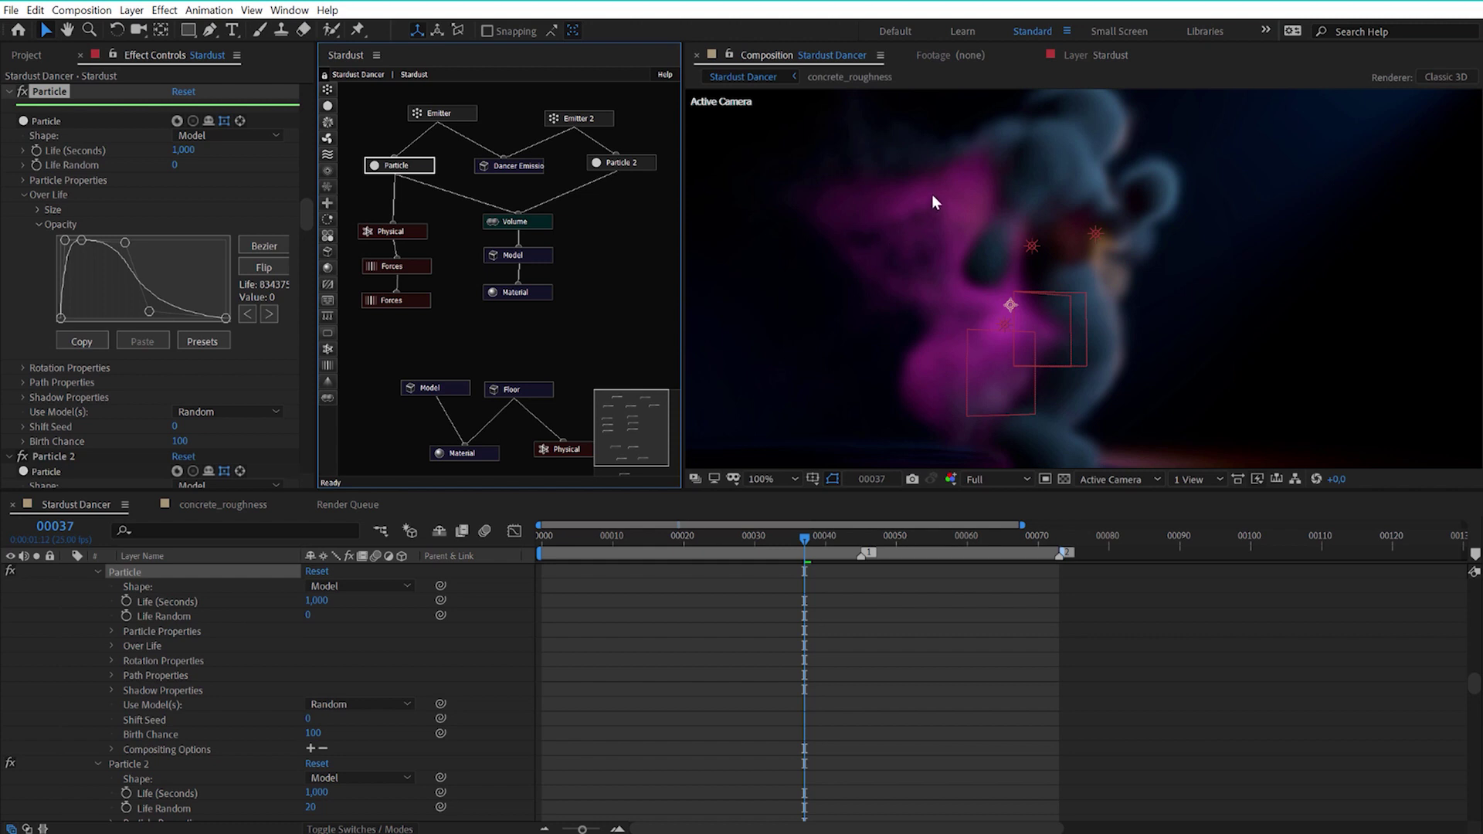
pyautogui.click(519, 224)
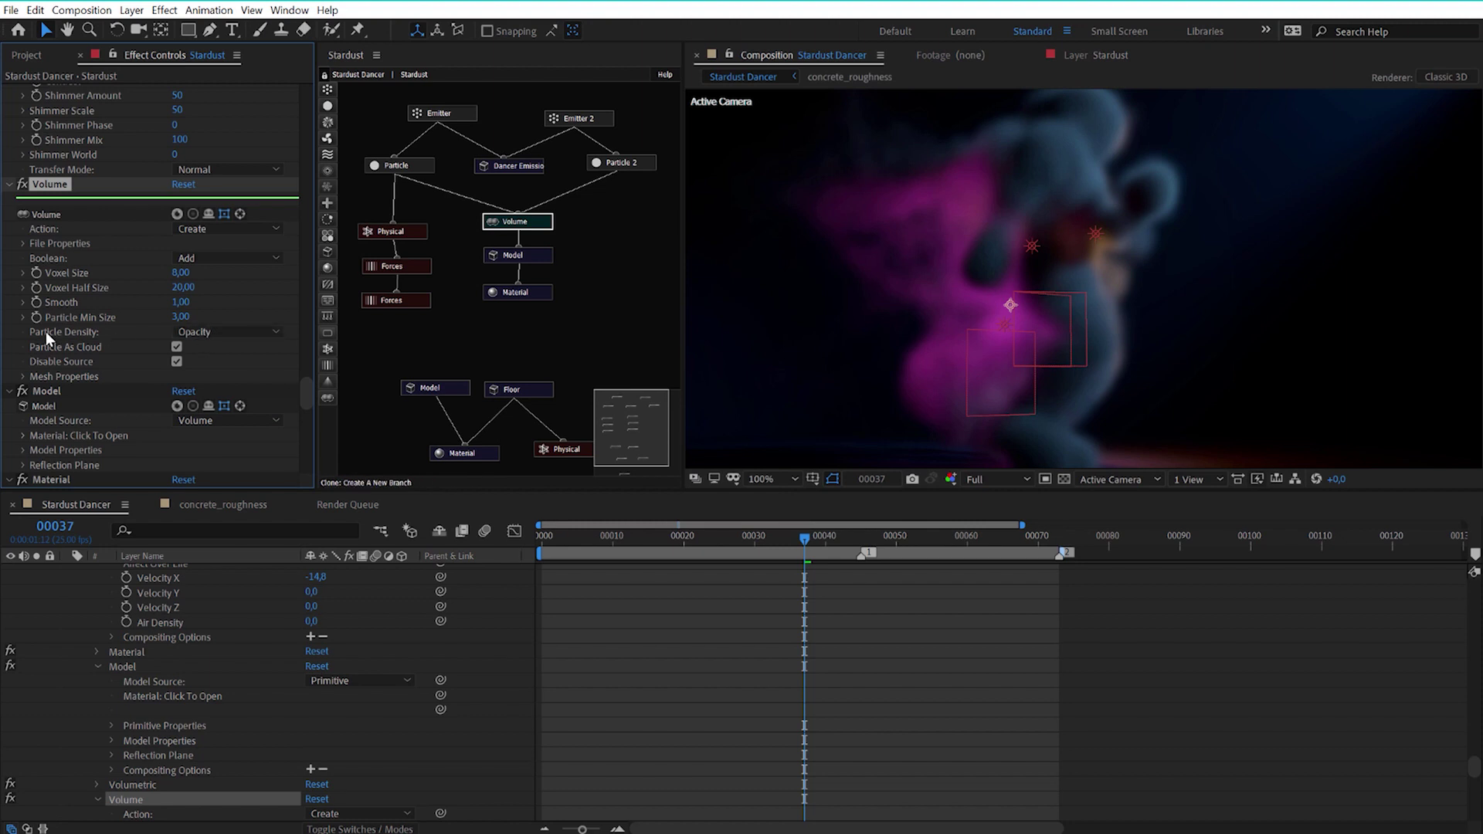
pyautogui.click(220, 334)
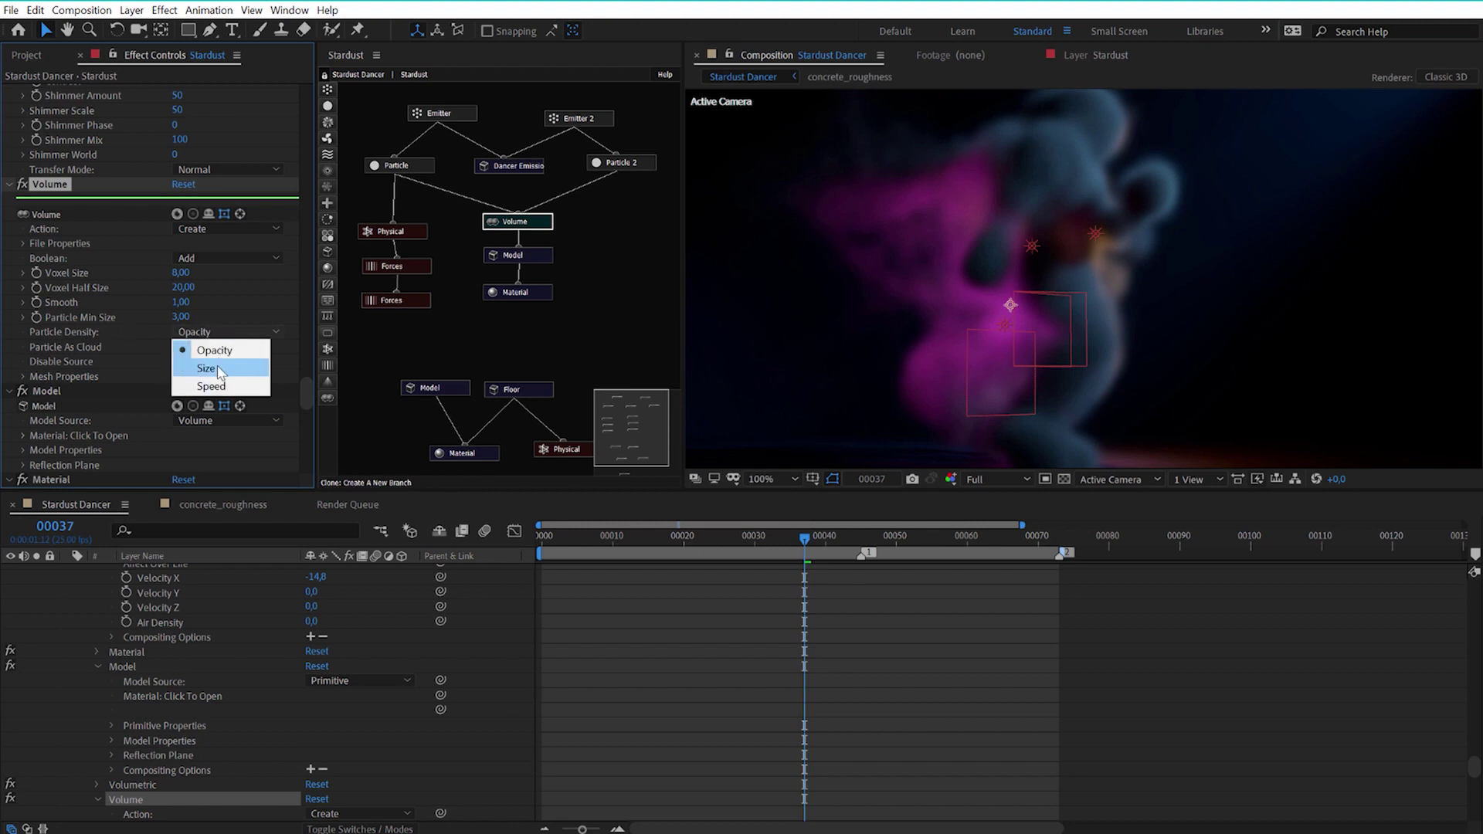
pyautogui.click(219, 369)
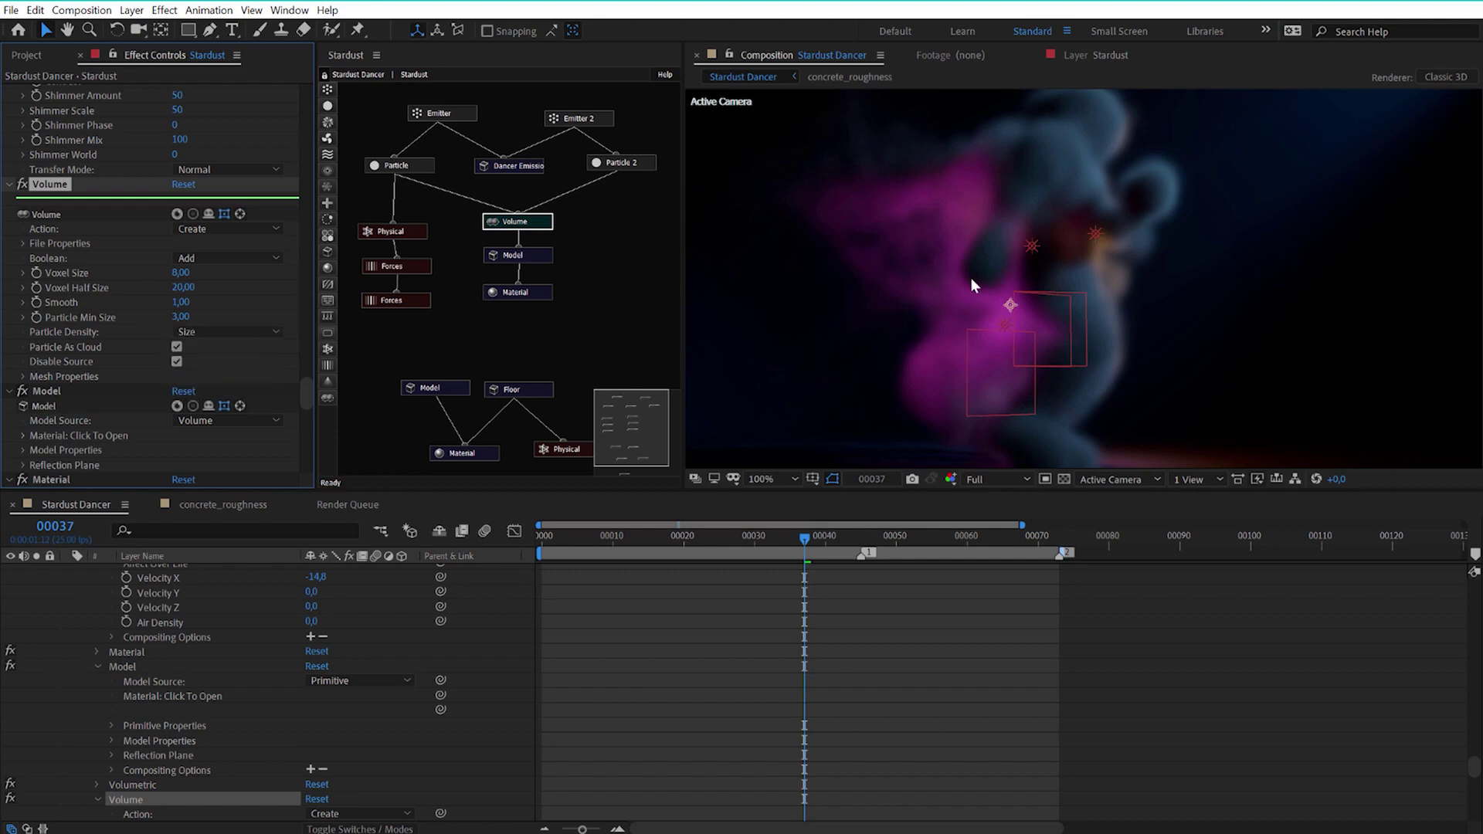
pyautogui.press(',')
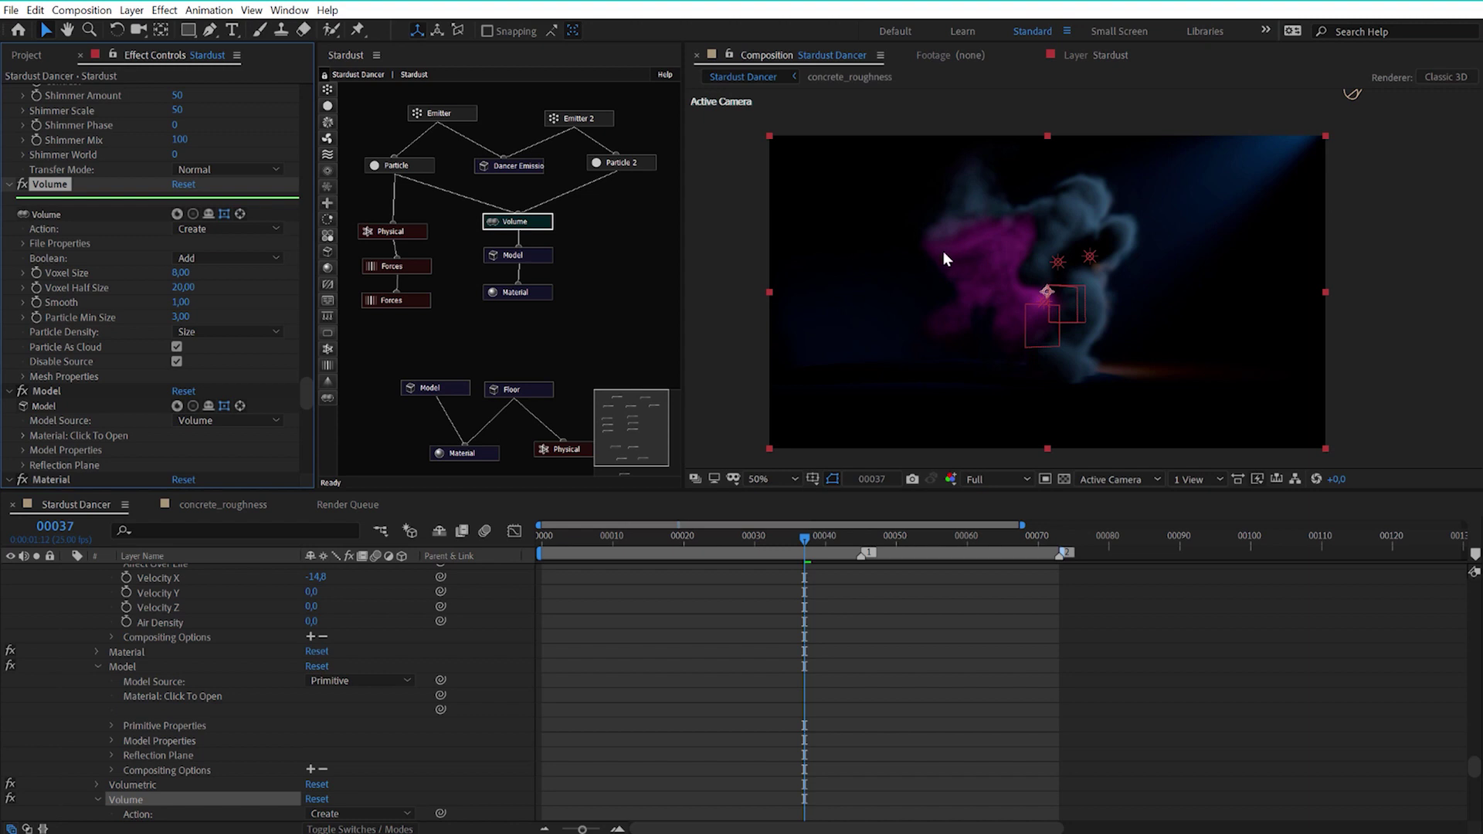
pyautogui.click(183, 329)
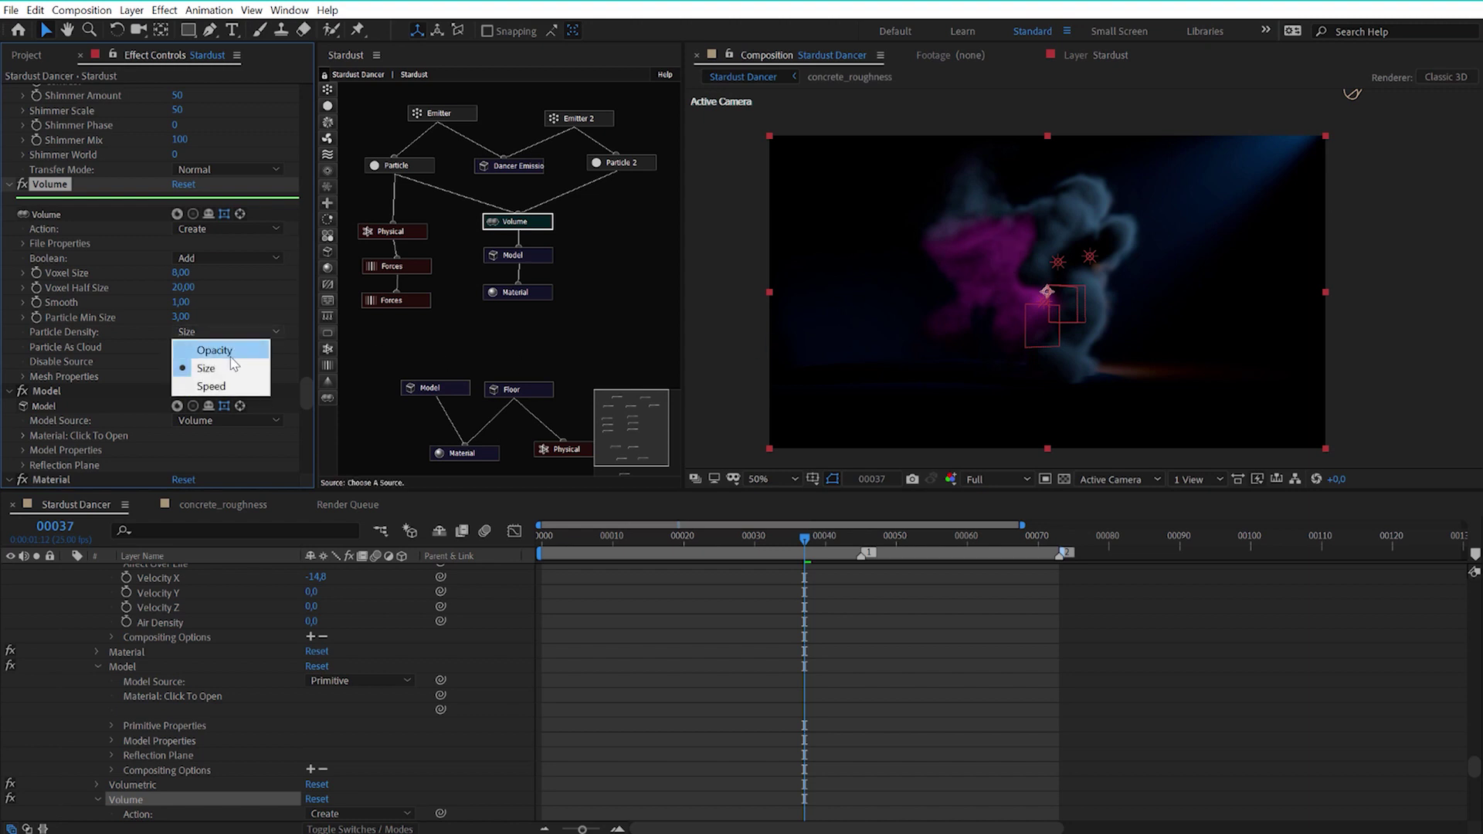
pyautogui.click(221, 346)
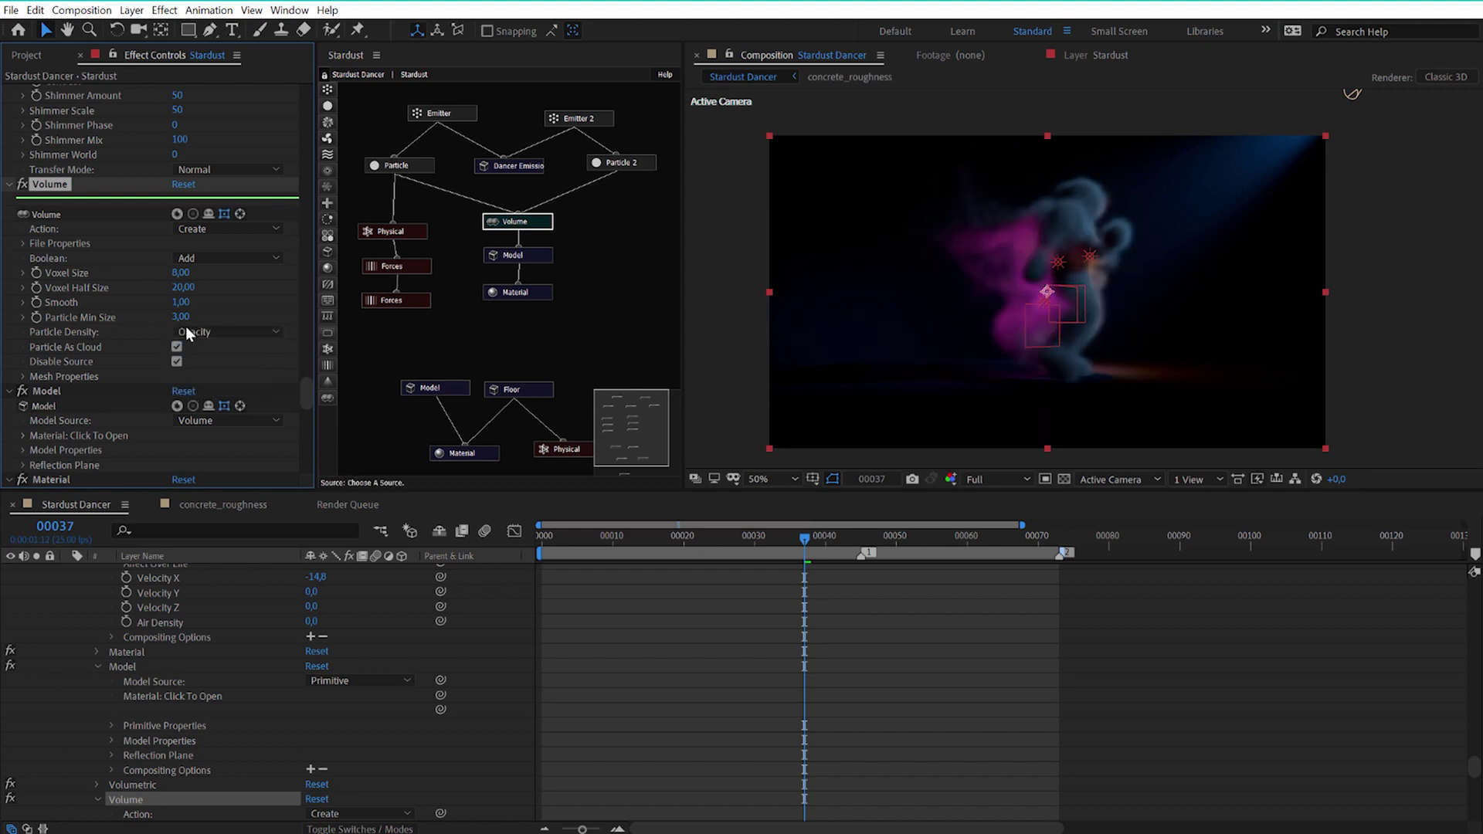
# Collapse the volume's Model settings and select the Material node connected below that Model
pyautogui.click(406, 168)
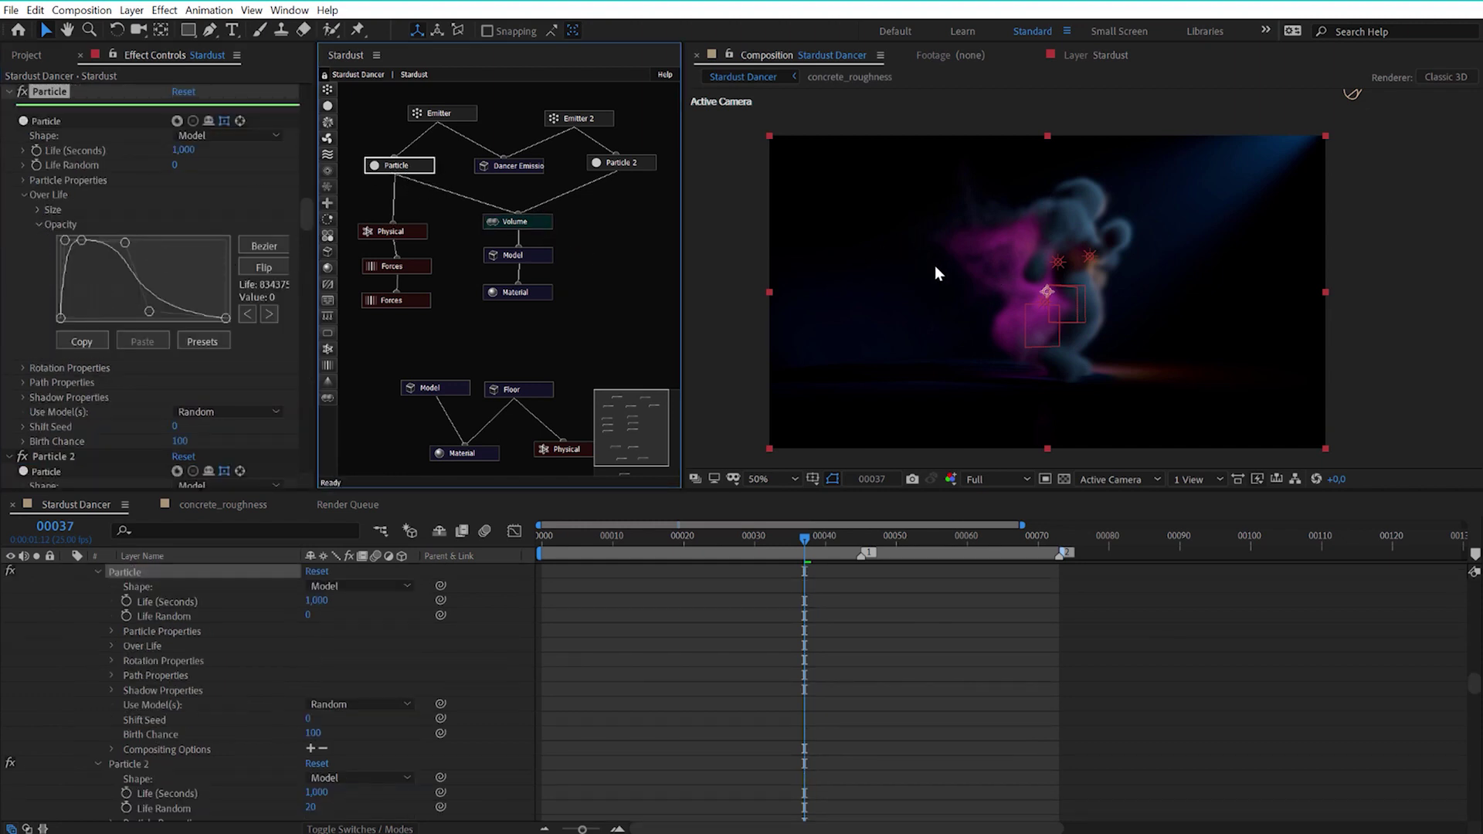
pyautogui.click(541, 223)
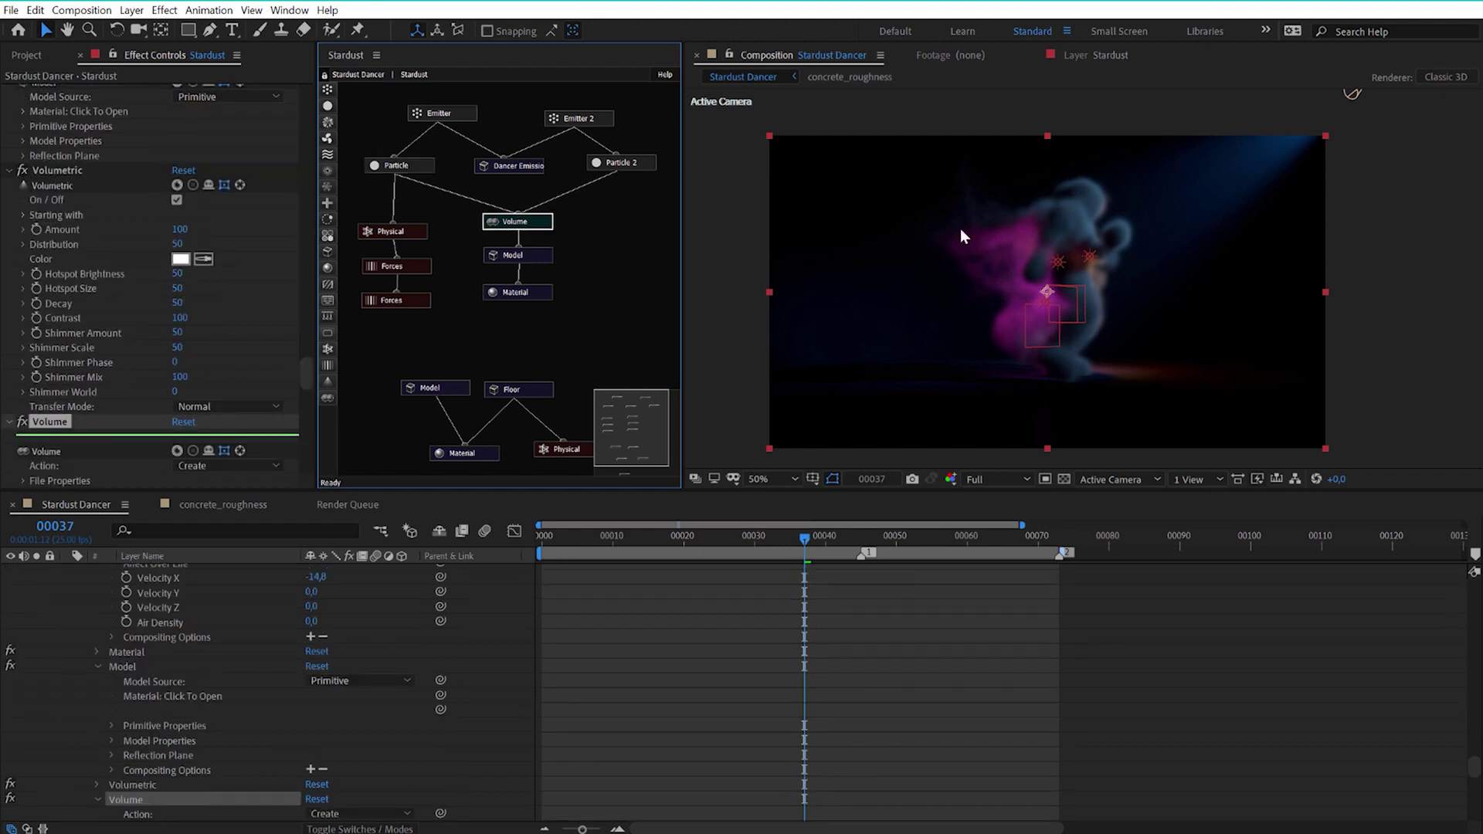
pyautogui.moveTo(306, 370); pyautogui.dragTo(302, 394)
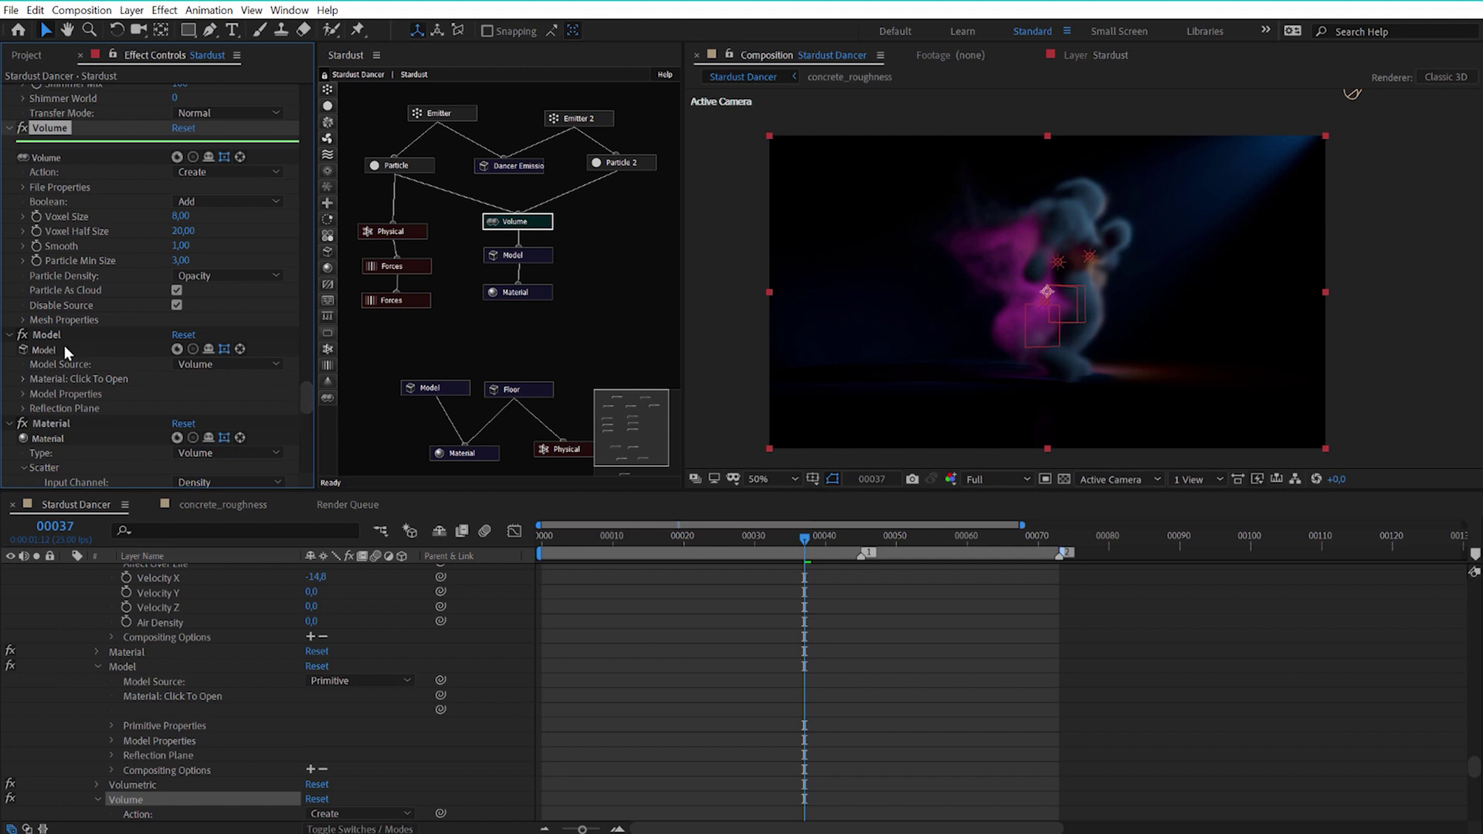
pyautogui.click(9, 334)
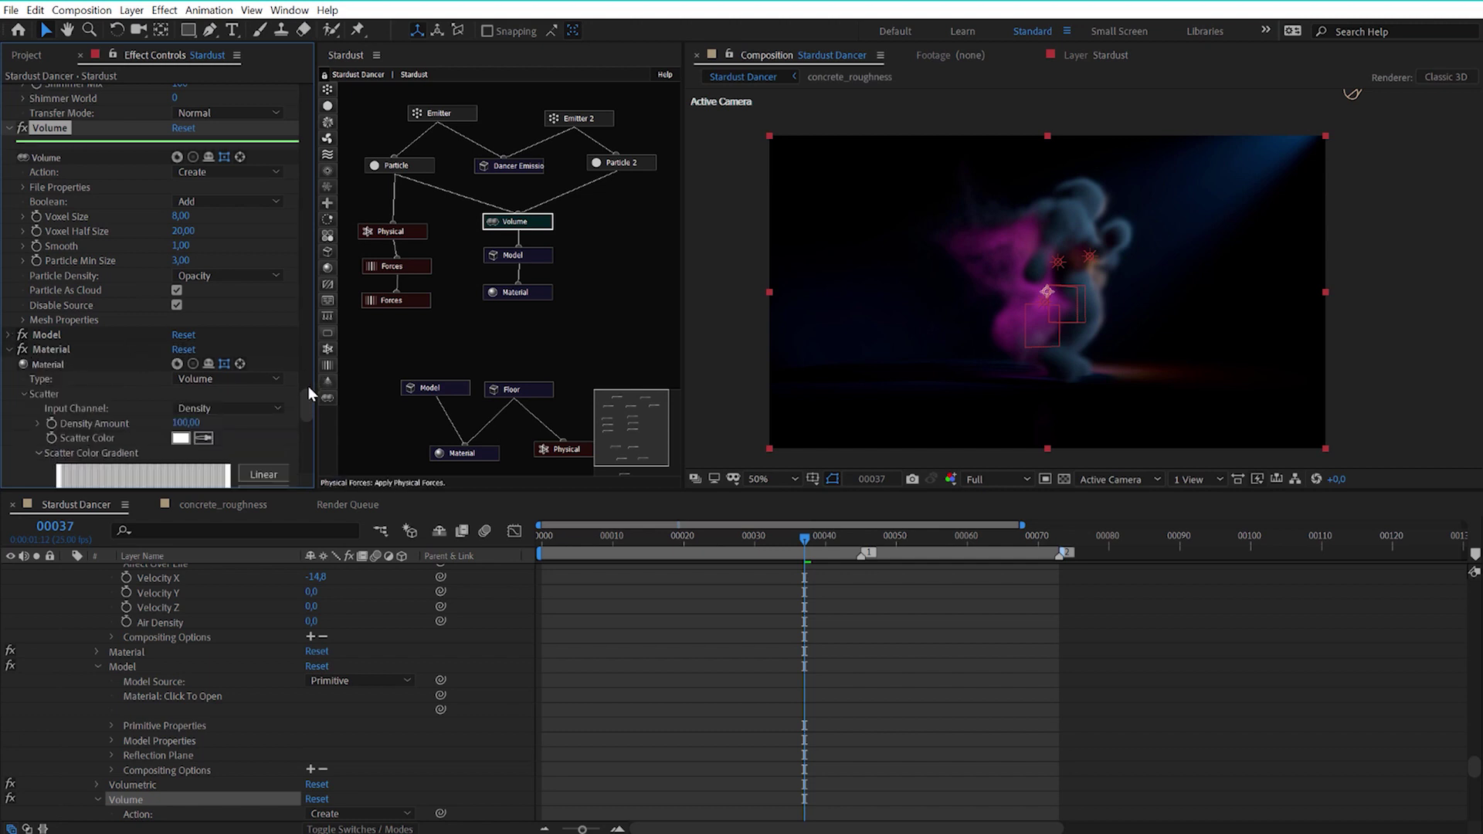
pyautogui.moveTo(309, 396); pyautogui.dragTo(308, 401)
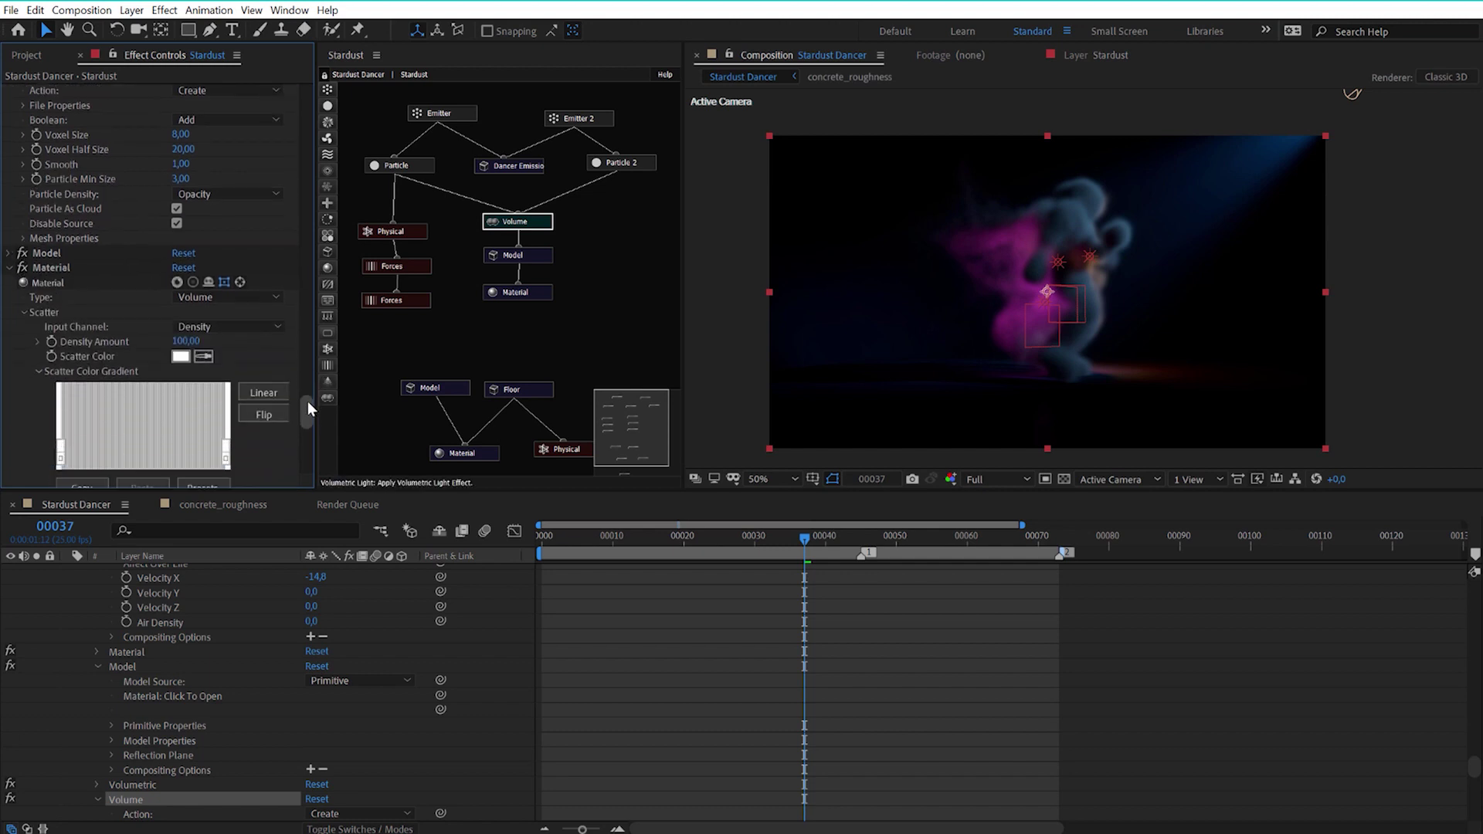
pyautogui.click(51, 267)
pyautogui.scroll(-1, 135, 289)
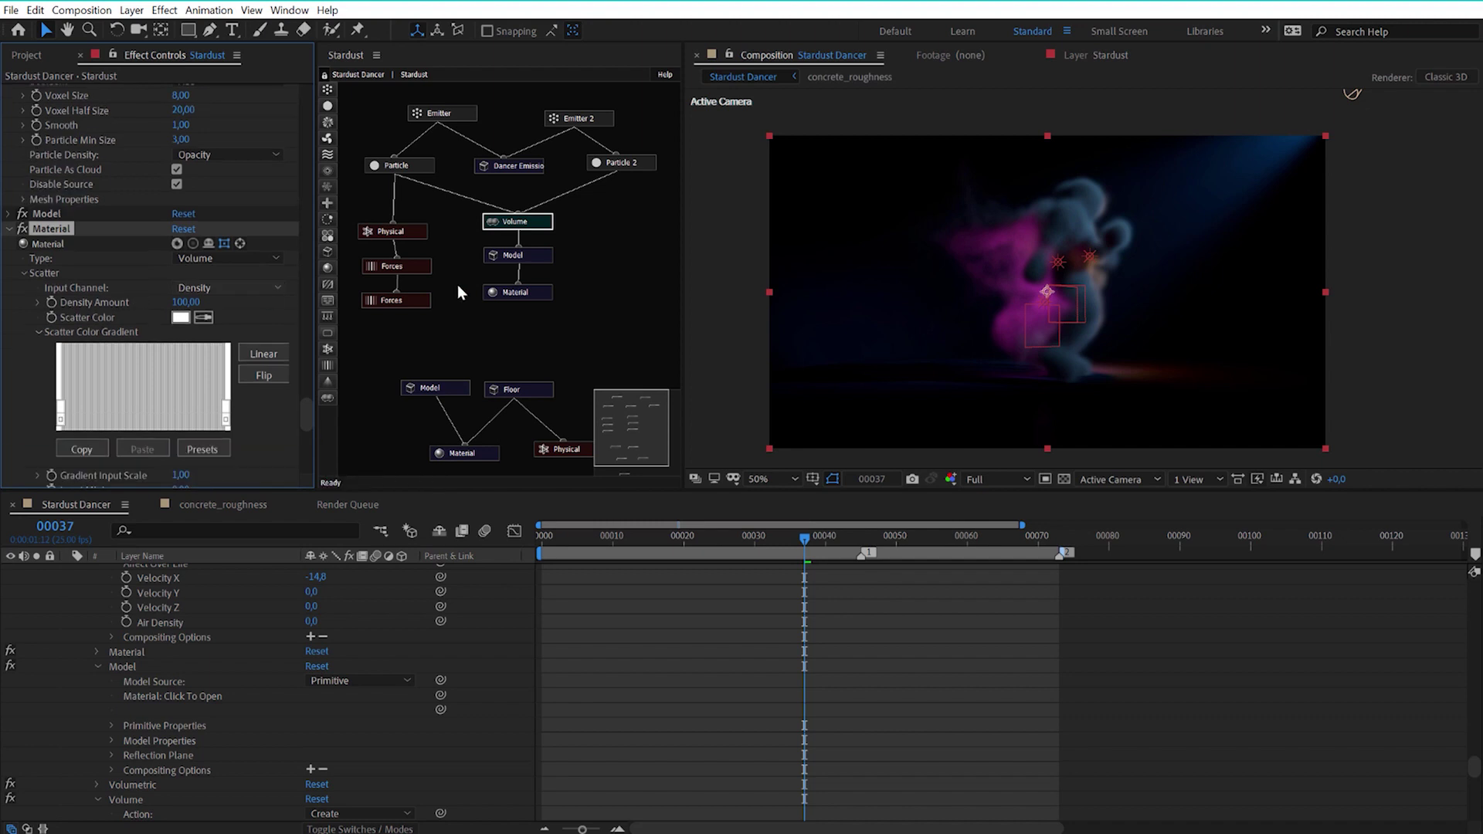
pyautogui.click(538, 293)
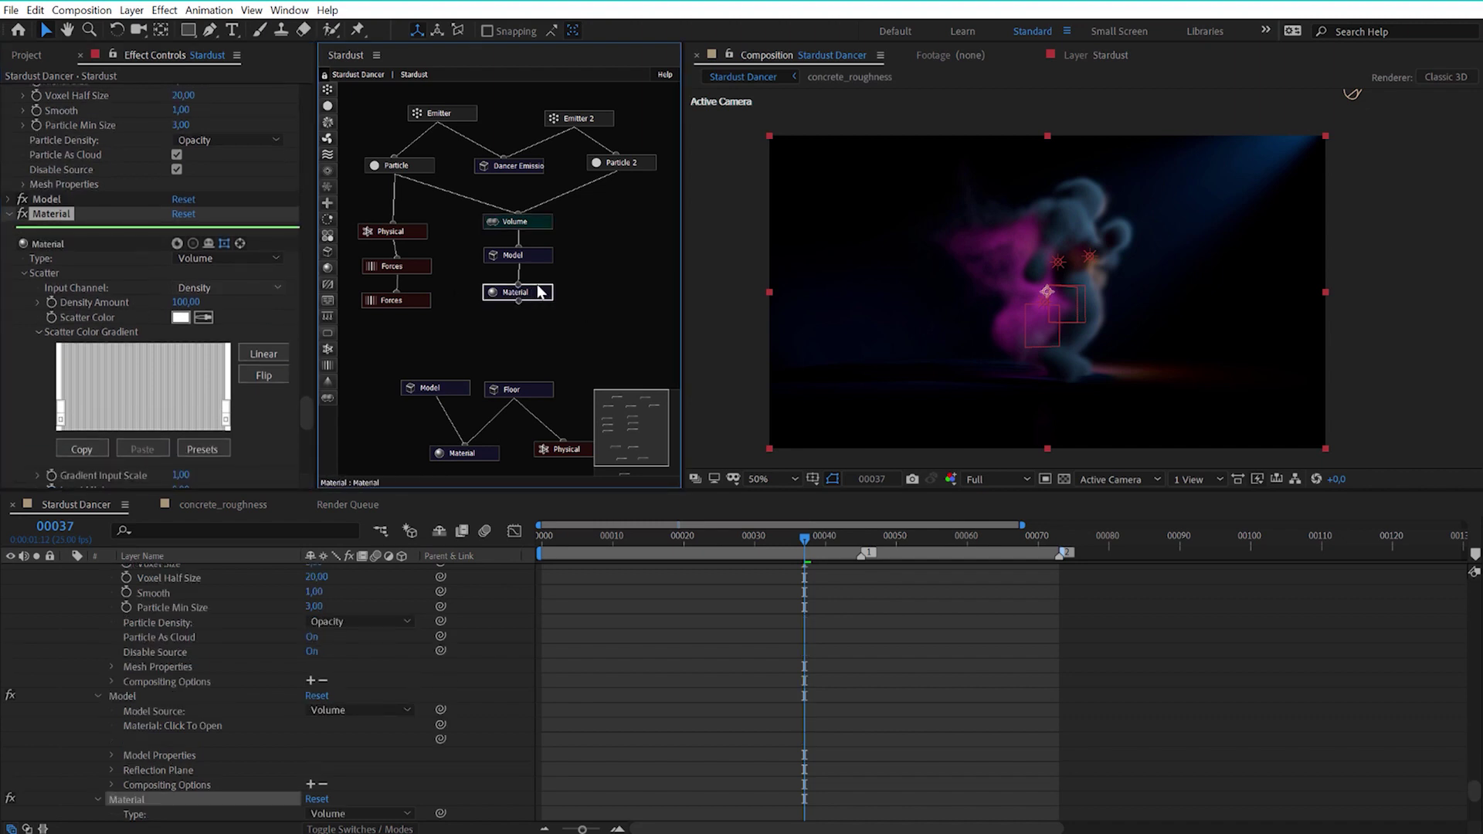
# Inspect the smoke at frame 44, both close up and in the full frame
pyautogui.scroll(2, 1097, 279)
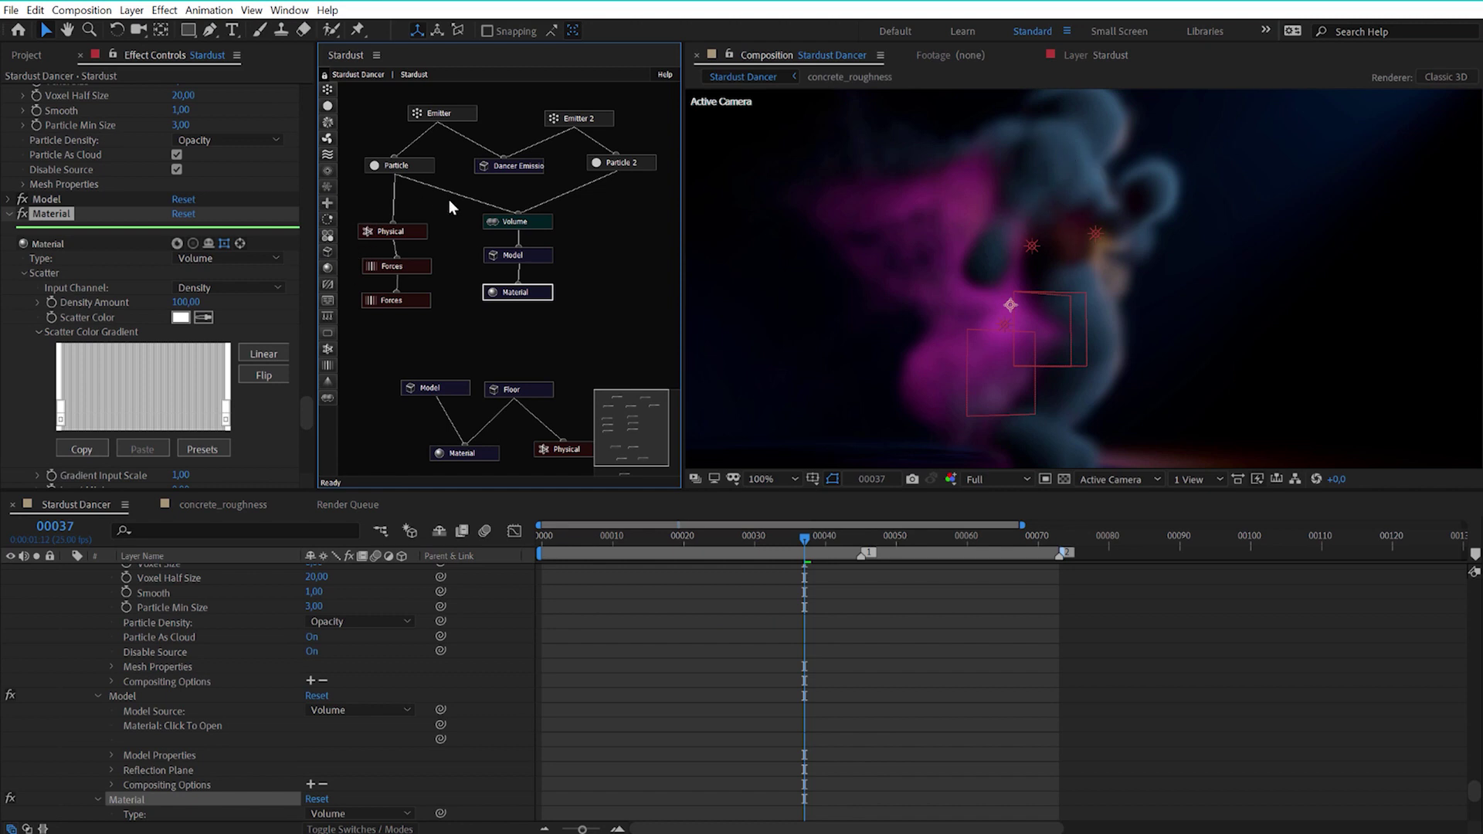
pyautogui.moveTo(868, 539); pyautogui.dragTo(854, 544)
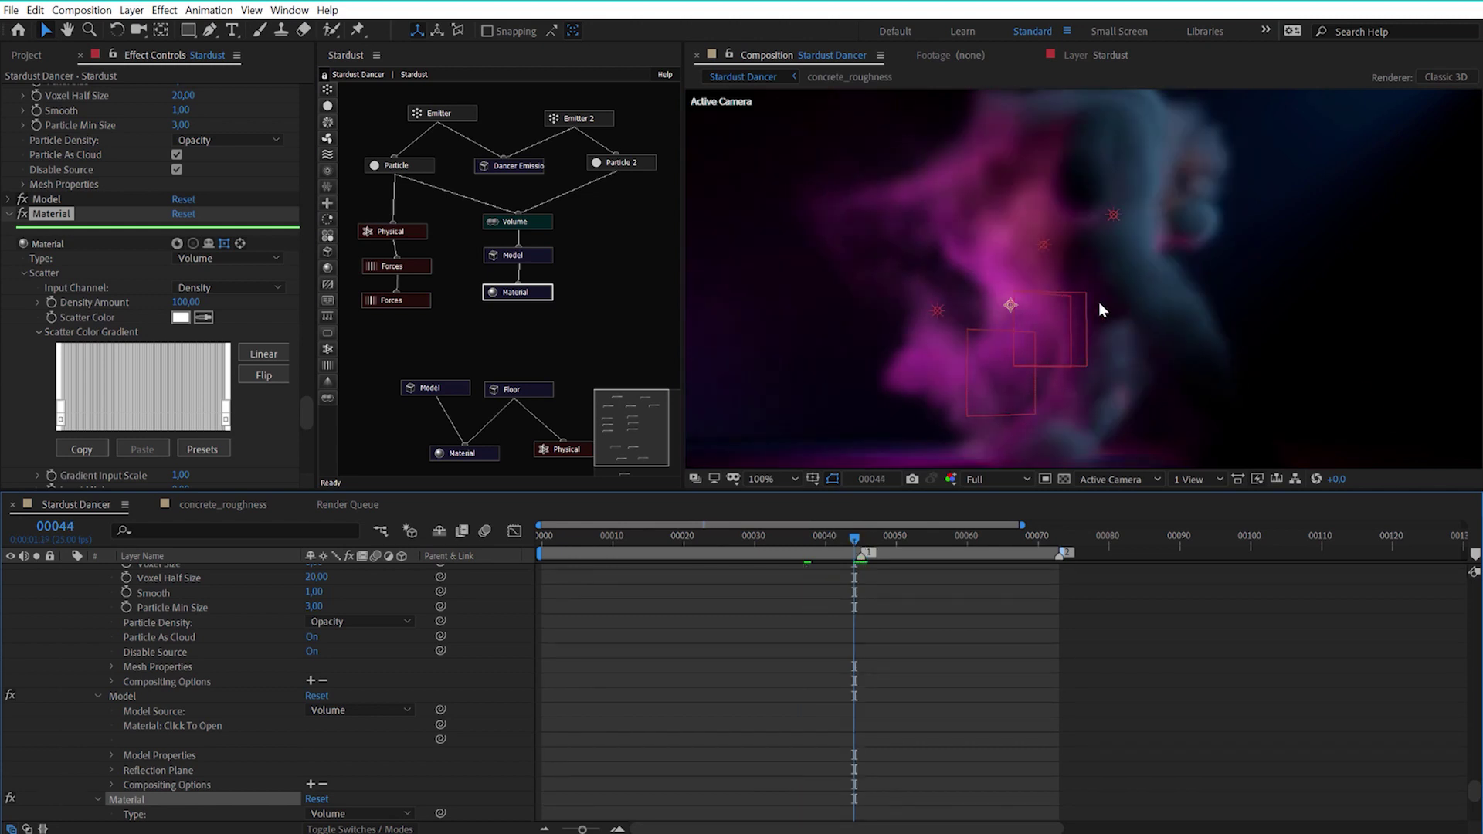
pyautogui.scroll(-2, 1098, 303)
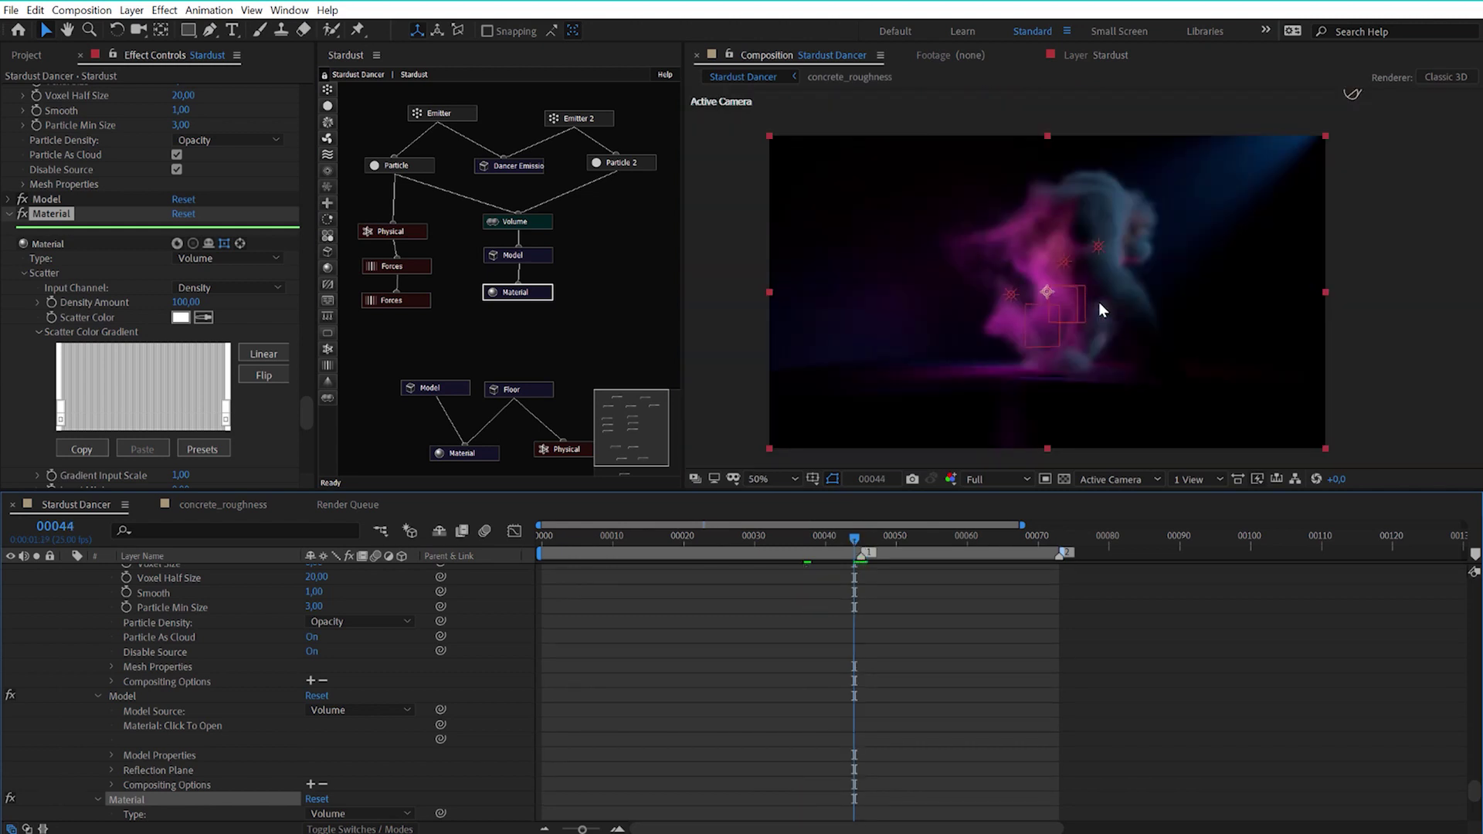
# Switch the Material node's Scatter Input Channel to Temperature and back to Density to compare the two channels
pyautogui.click(189, 303)
pyautogui.click(64, 294)
pyautogui.click(206, 290)
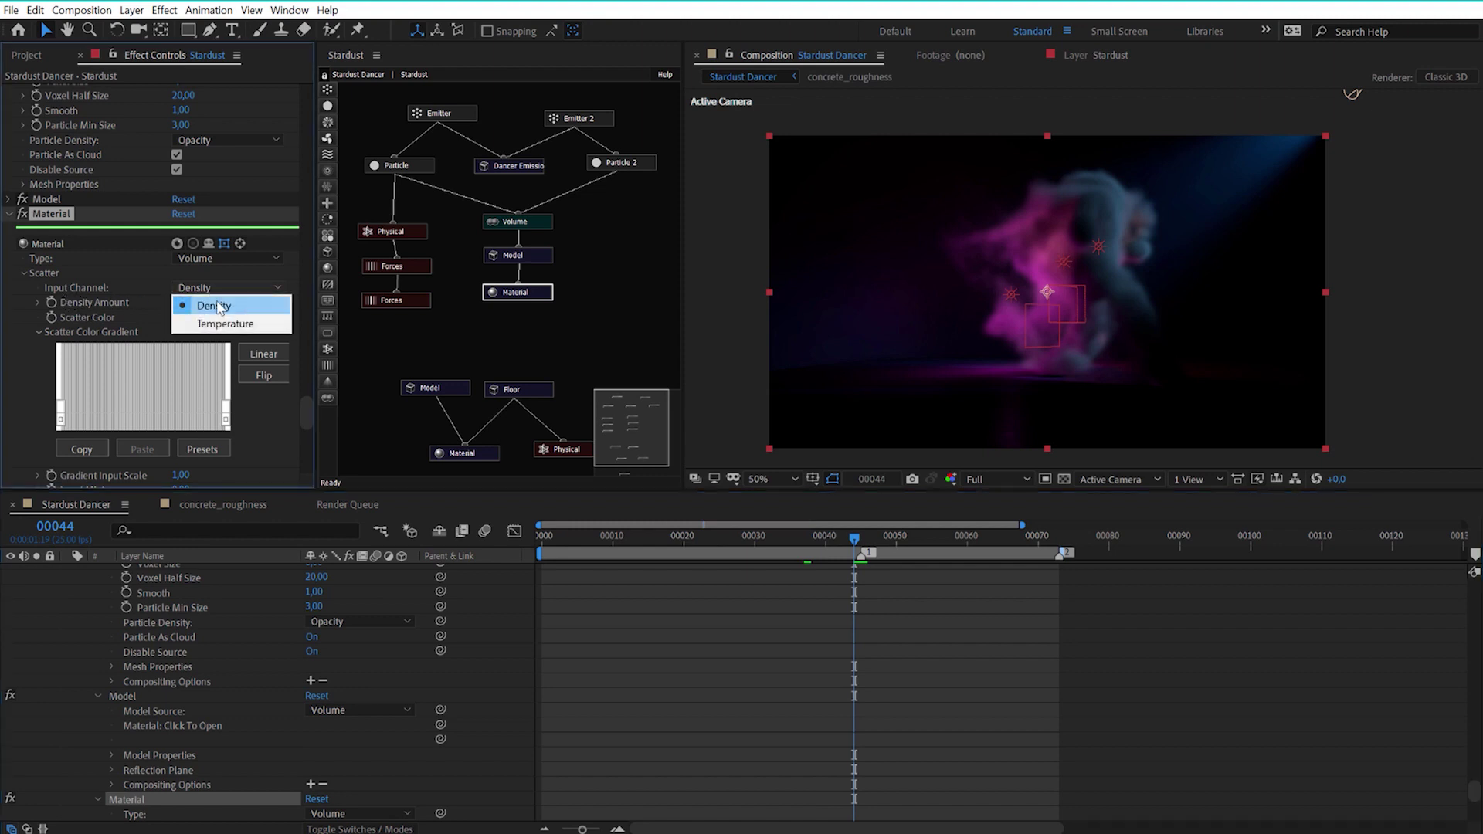
pyautogui.click(218, 307)
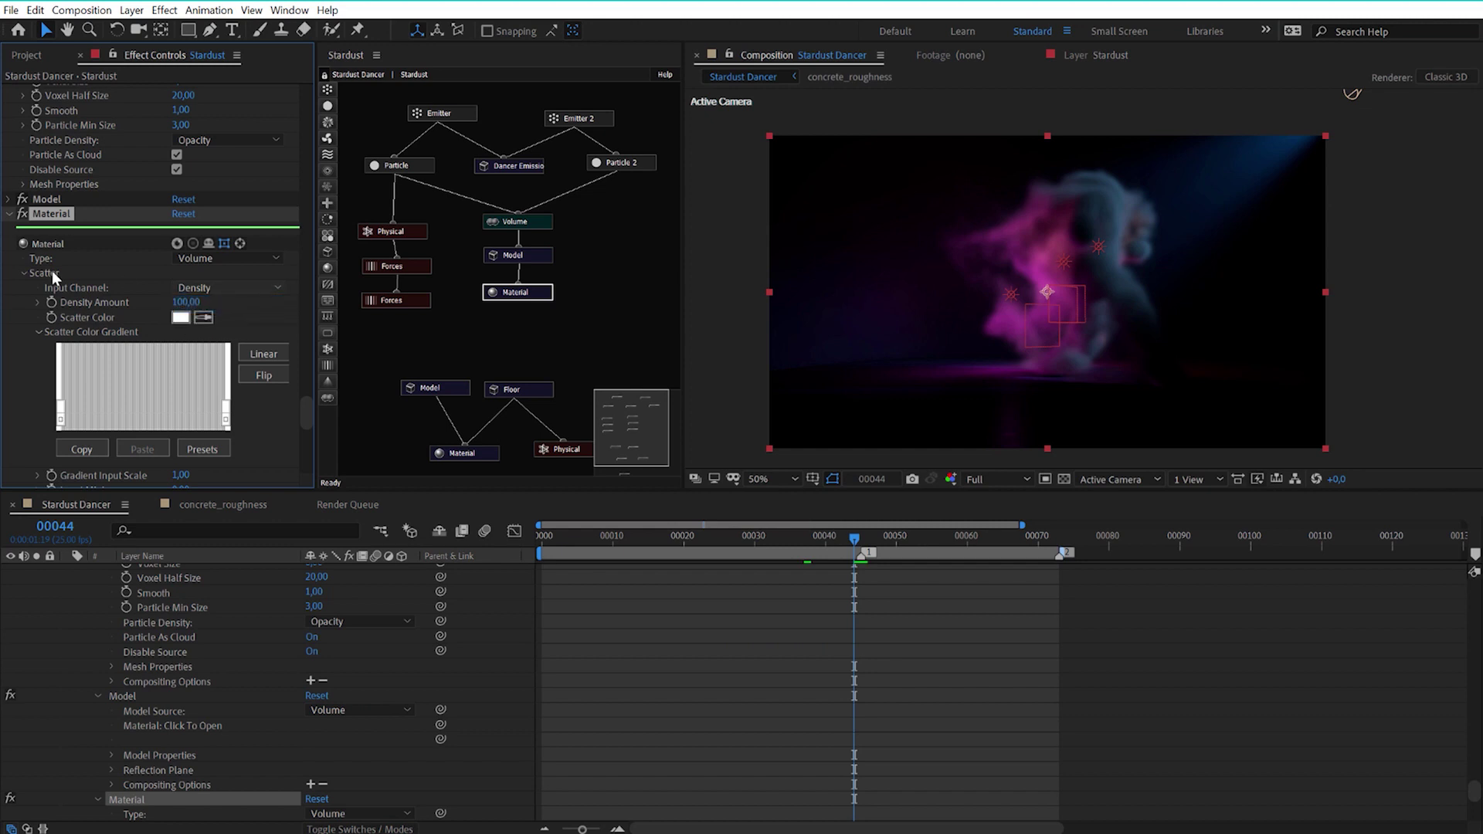
pyautogui.click(212, 293)
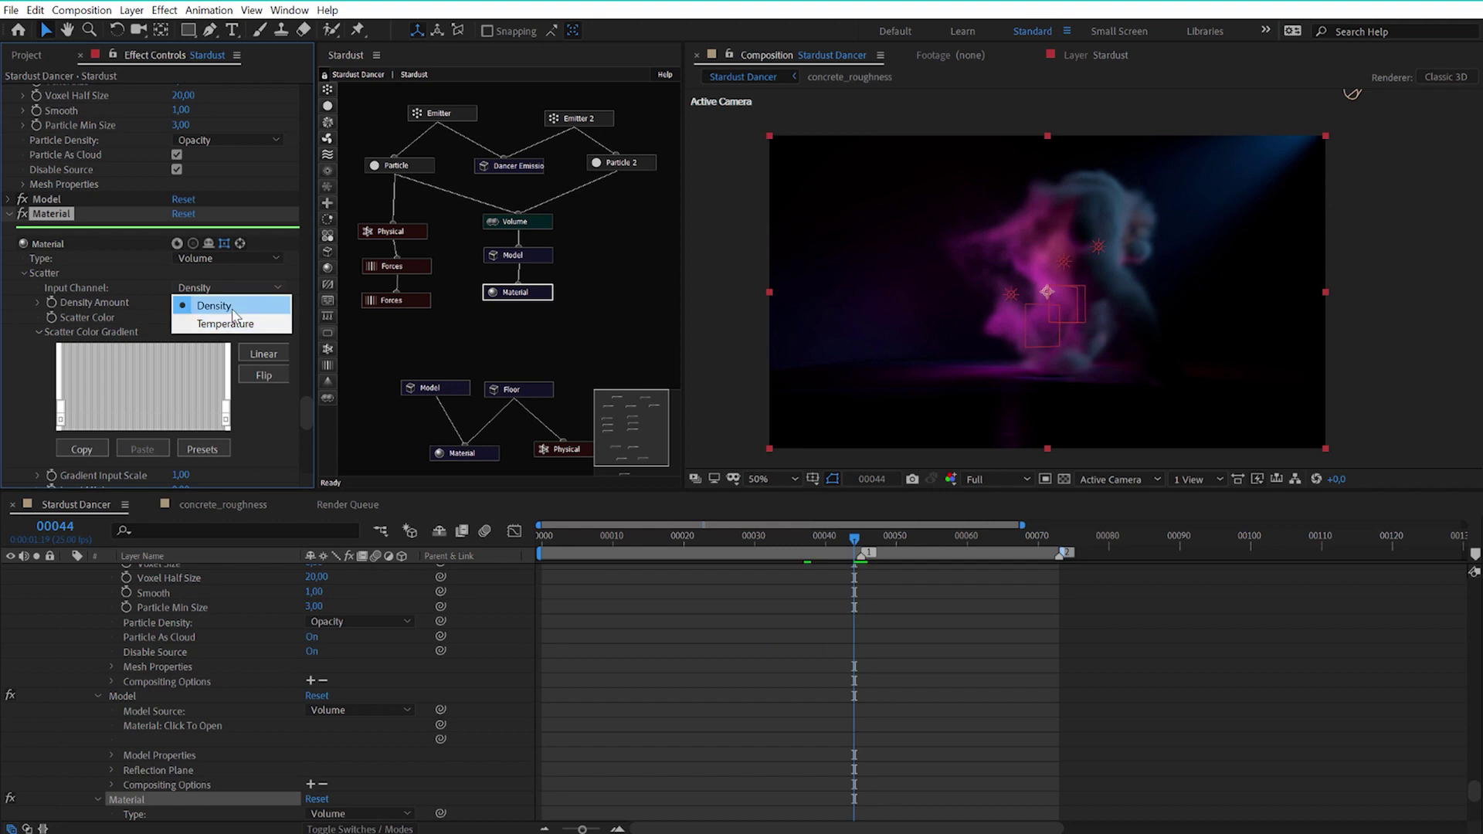
pyautogui.click(219, 287)
pyautogui.click(219, 291)
pyautogui.click(226, 324)
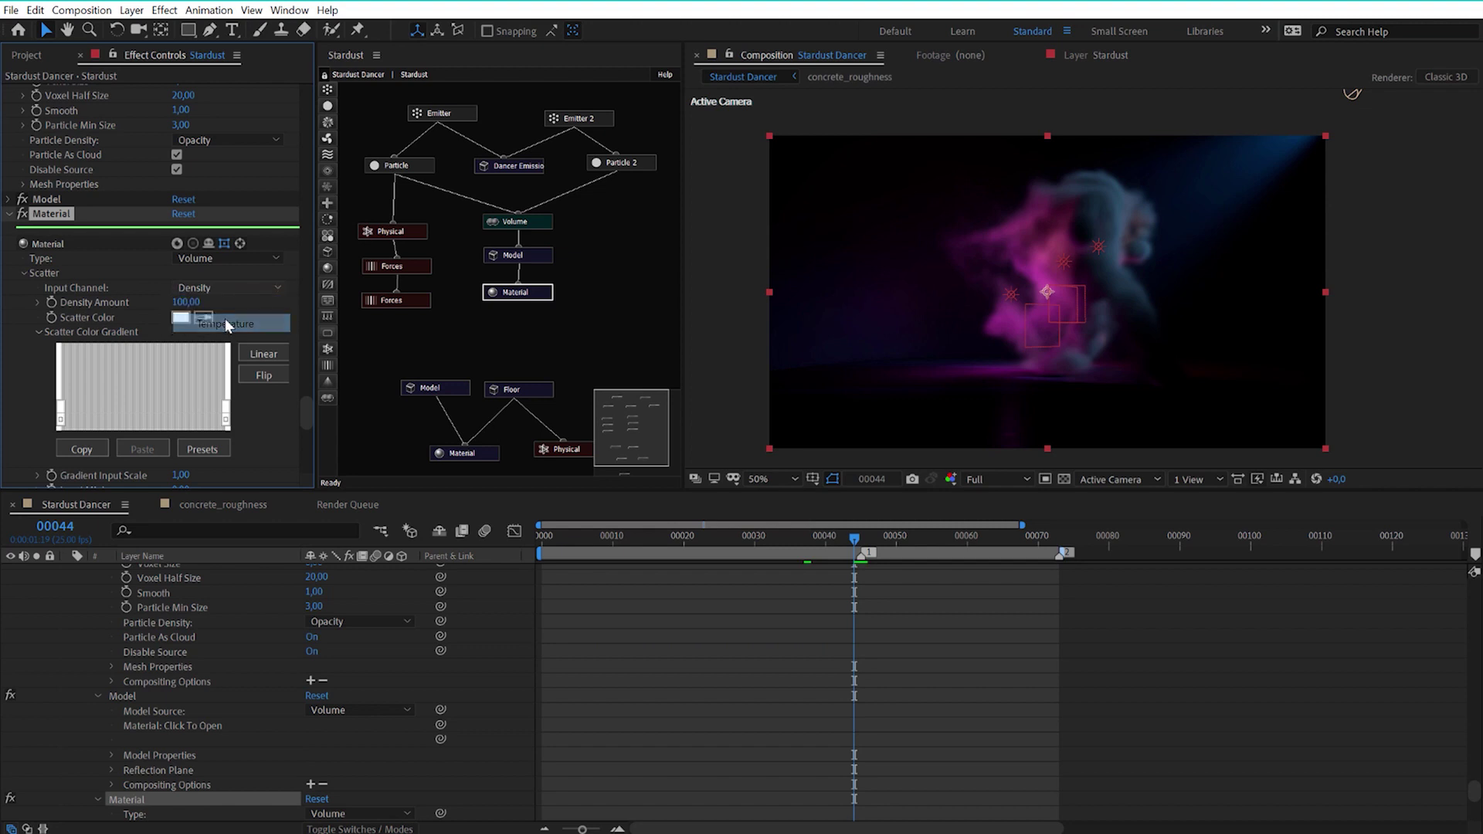
pyautogui.click(203, 290)
pyautogui.click(212, 304)
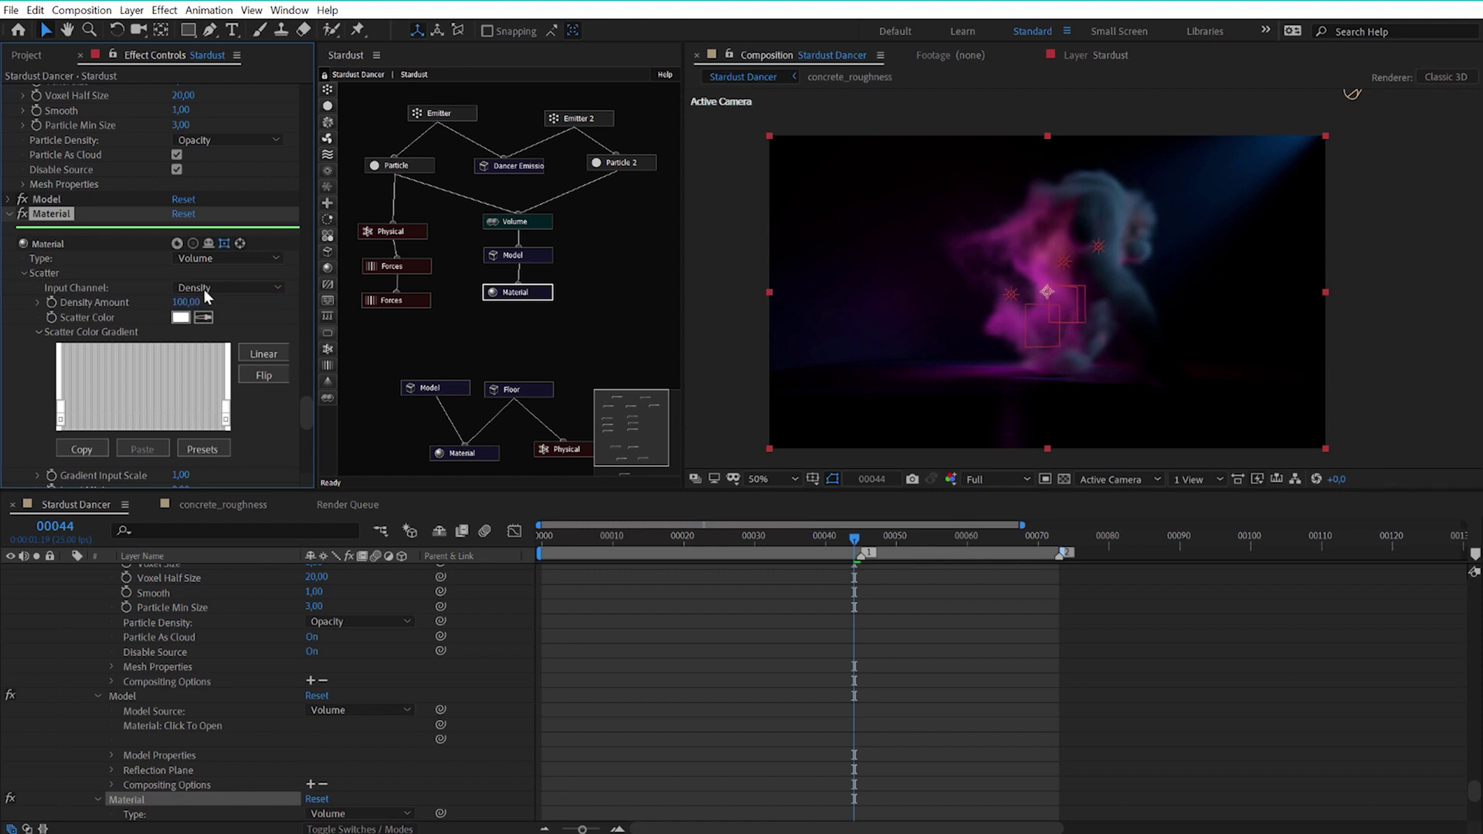
# Set the Material node's scatter Density Amount to 40 and inspect the thinner smoke
pyautogui.click(195, 302)
pyautogui.write('40')
pyautogui.click(261, 309)
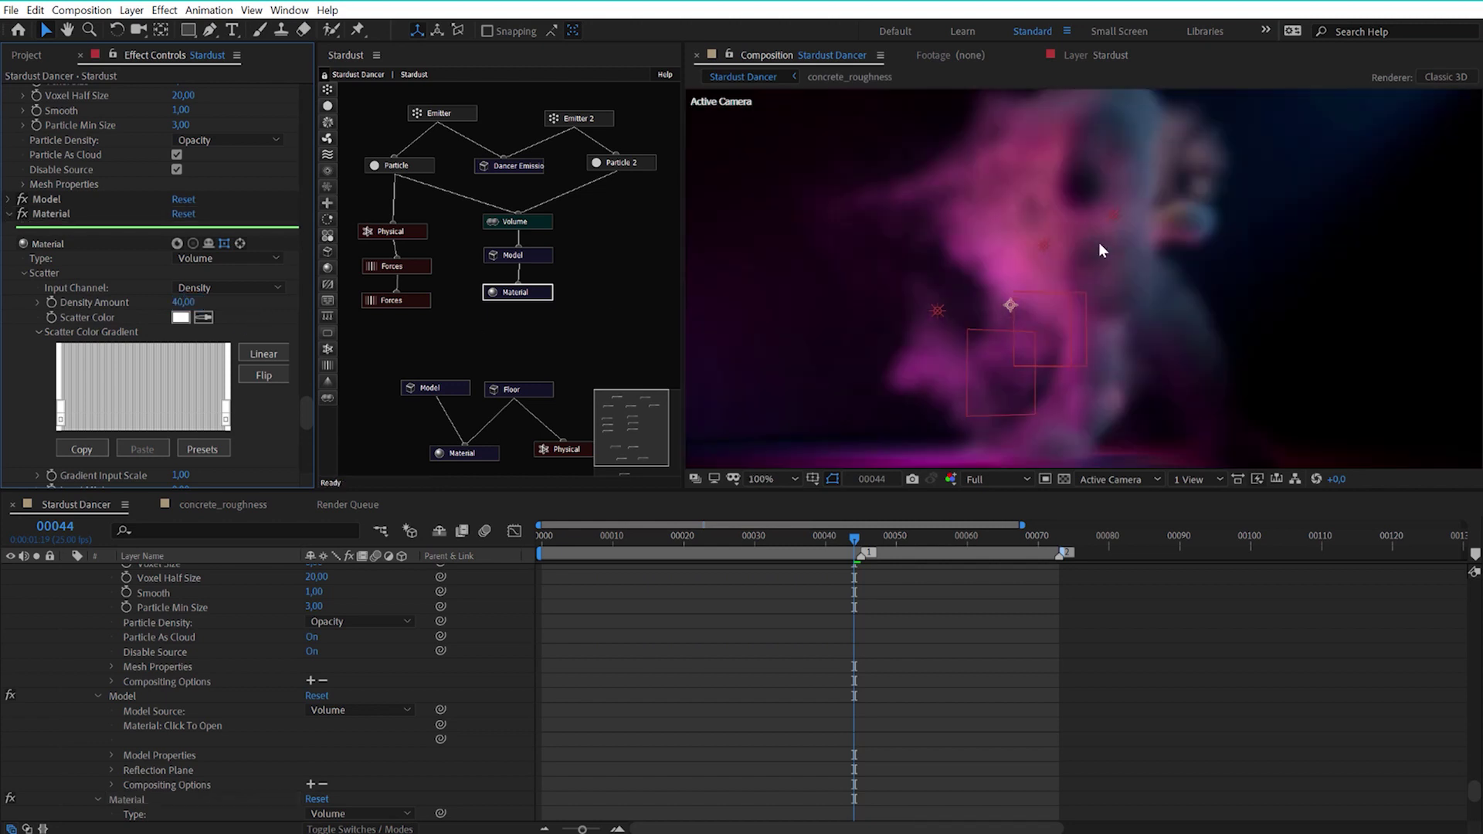
# Try the dark purple 612286 as the Material's Scatter Color at frame 51 and discard the color change
pyautogui.moveTo(897, 536); pyautogui.dragTo(904, 536)
pyautogui.press('/')
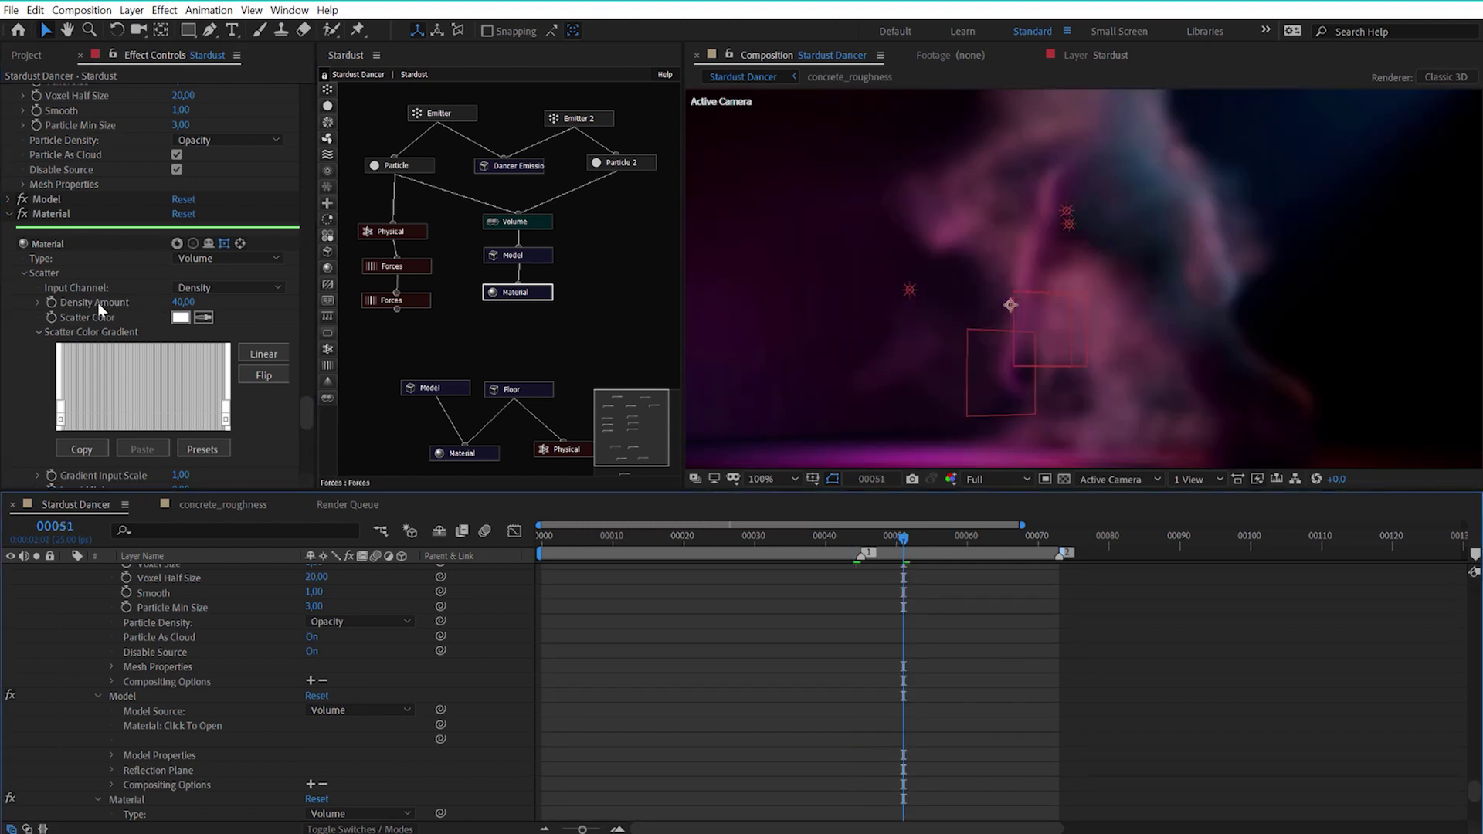
pyautogui.click(180, 317)
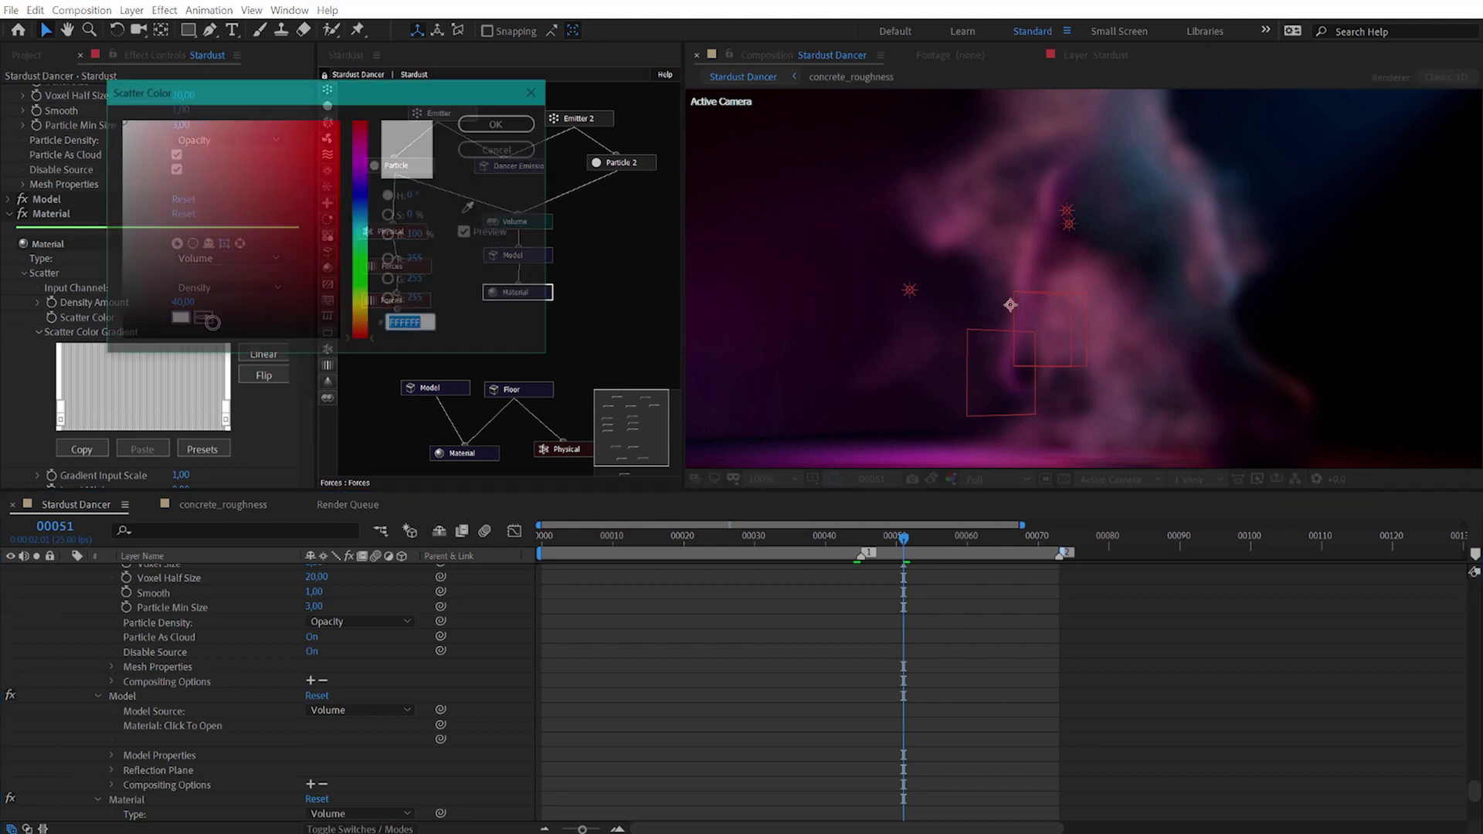
pyautogui.moveTo(368, 180); pyautogui.dragTo(366, 168)
pyautogui.moveTo(169, 152)
pyautogui.mouseDown()
pyautogui.moveTo(297, 145)
pyautogui.moveTo(312, 182)
pyautogui.moveTo(249, 230)
pyautogui.moveTo(283, 224)
pyautogui.mouseUp()
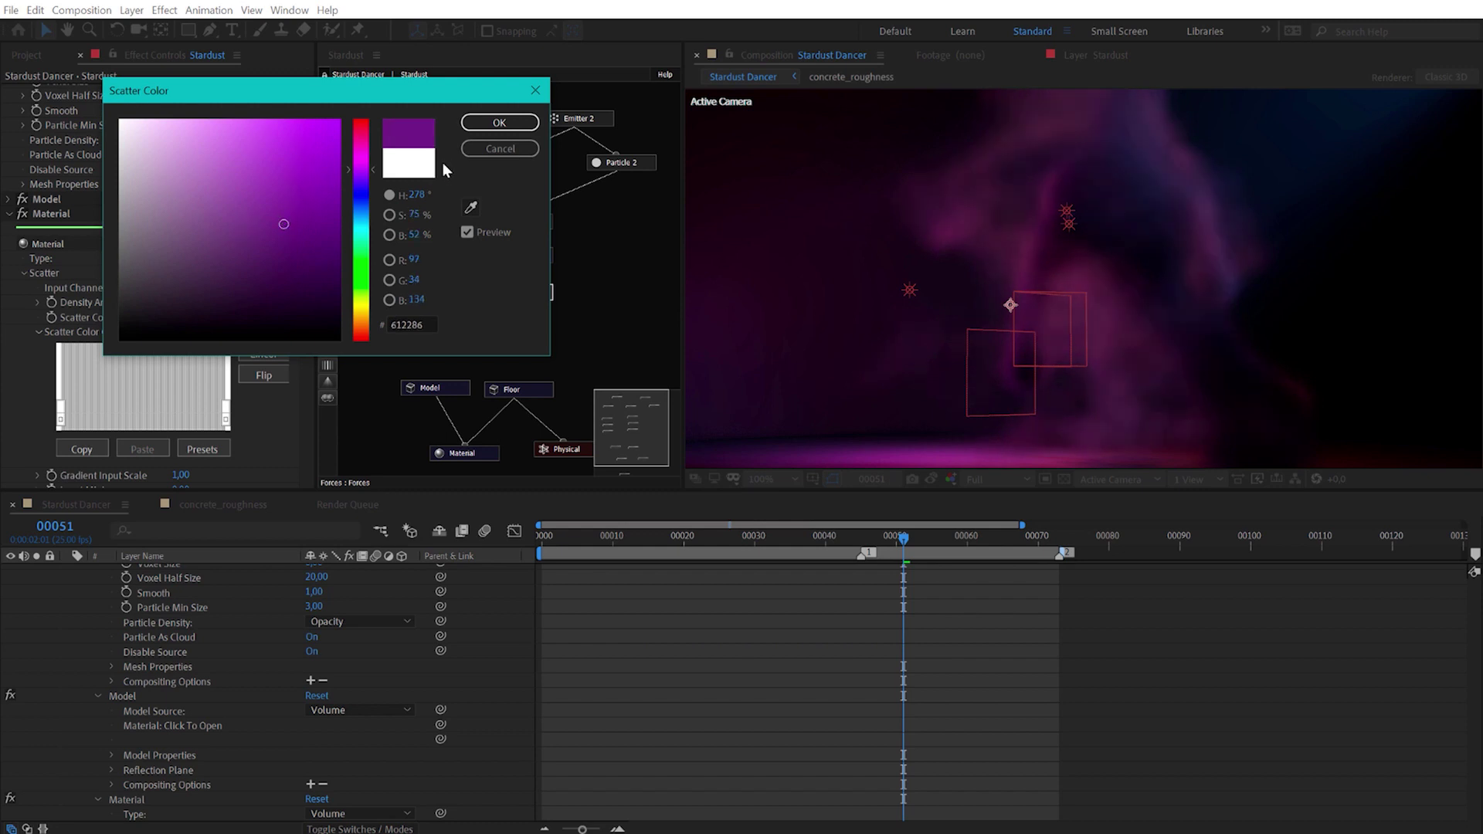
pyautogui.click(484, 151)
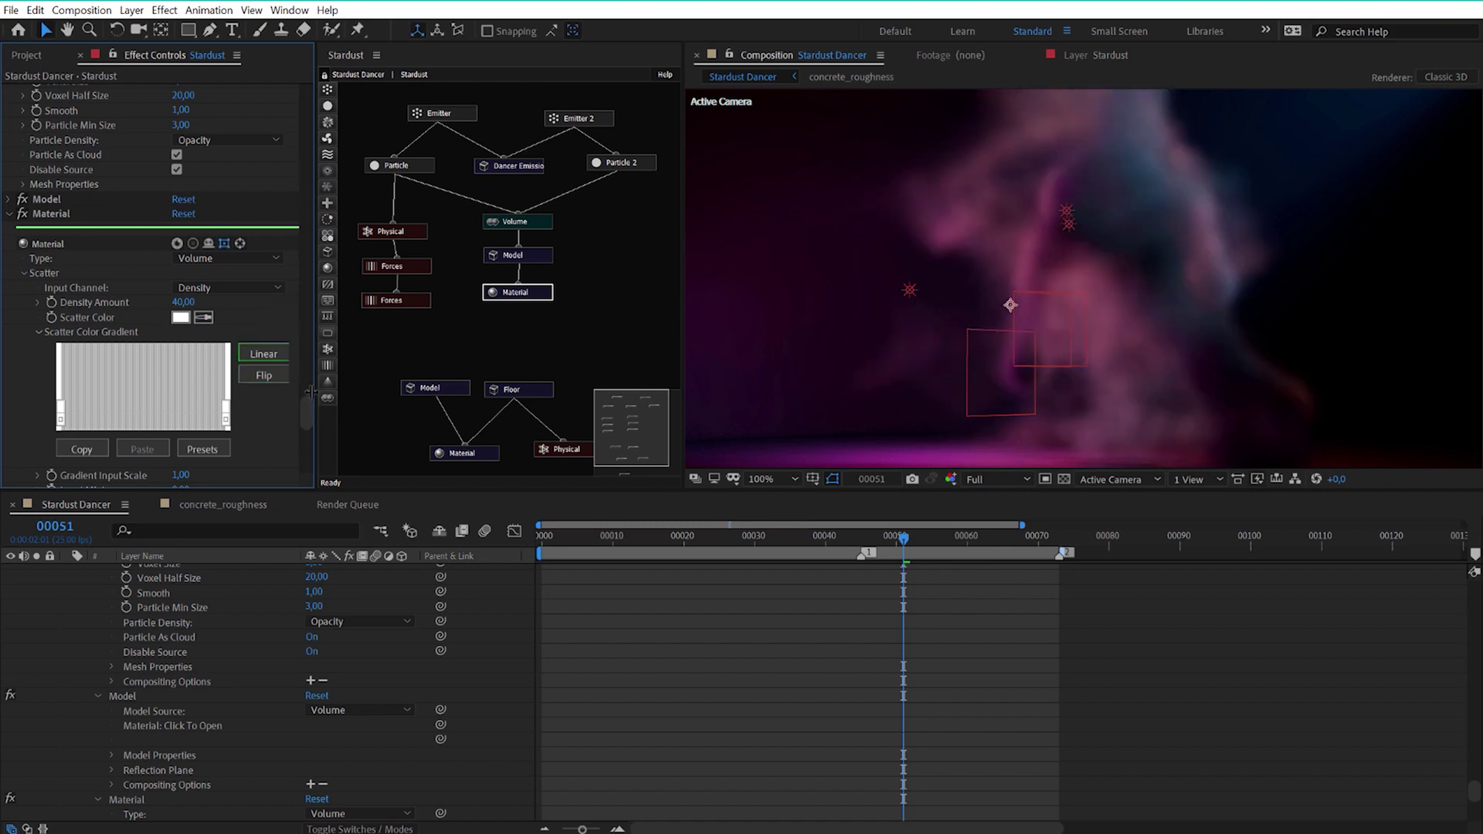
# Try the Material's scatter Shadow Density at 50 and at 110 to compare the smoke's shadows
pyautogui.moveTo(308, 408); pyautogui.dragTo(303, 429)
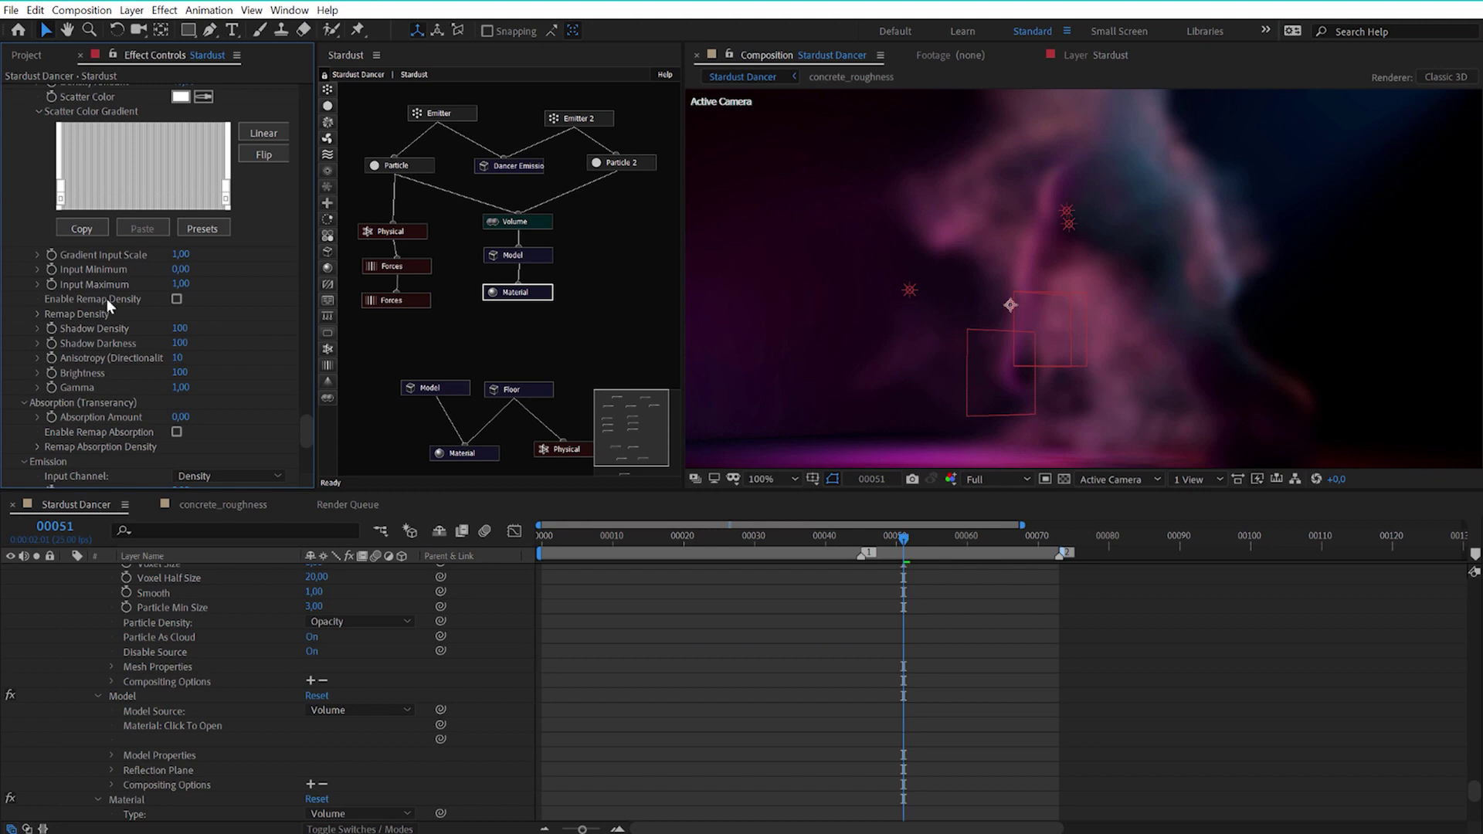
pyautogui.click(180, 328)
pyautogui.write('50')
pyautogui.press('Return')
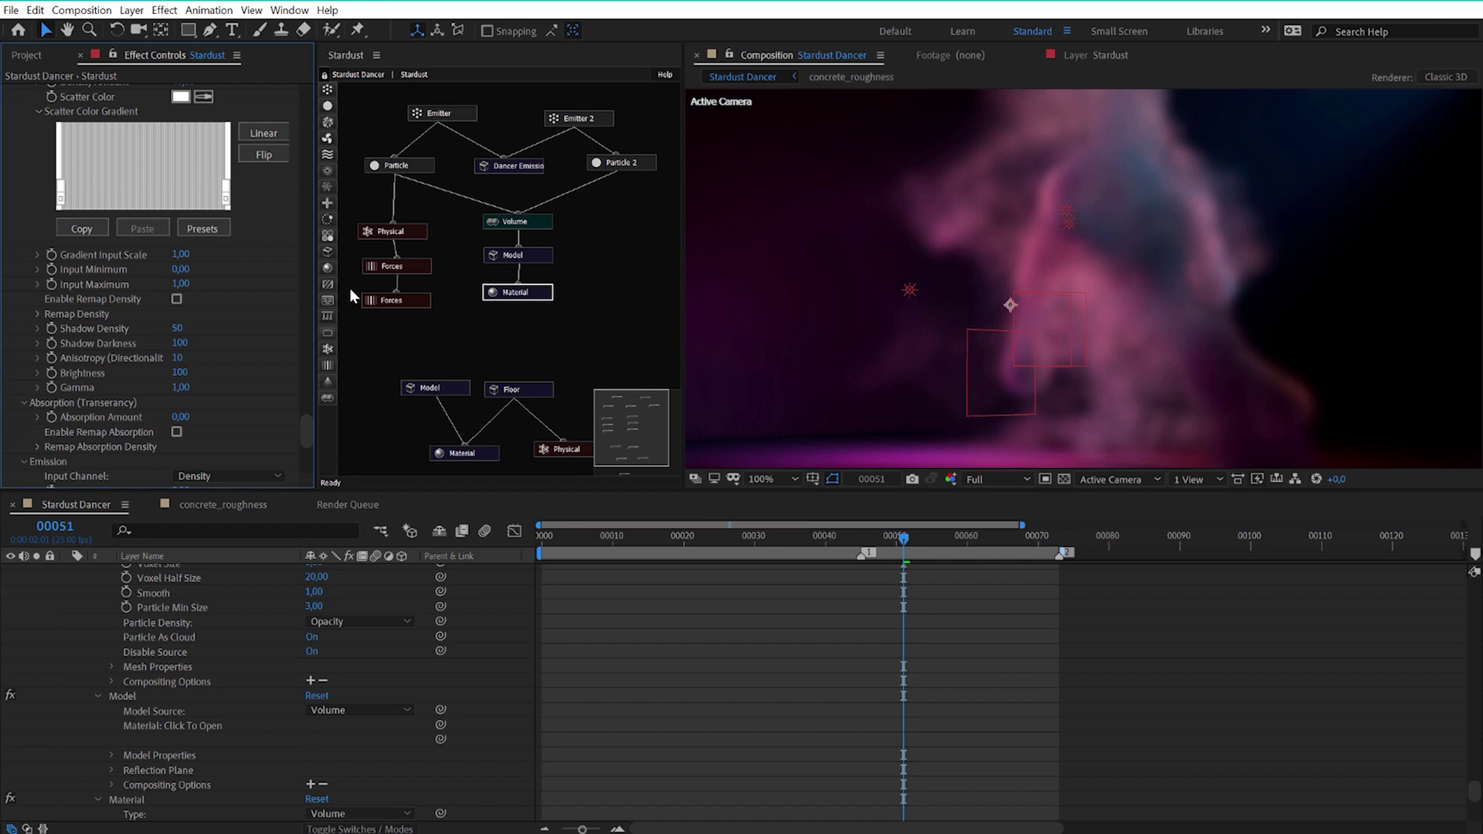
pyautogui.click(180, 330)
pyautogui.write('110')
pyautogui.press('Return')
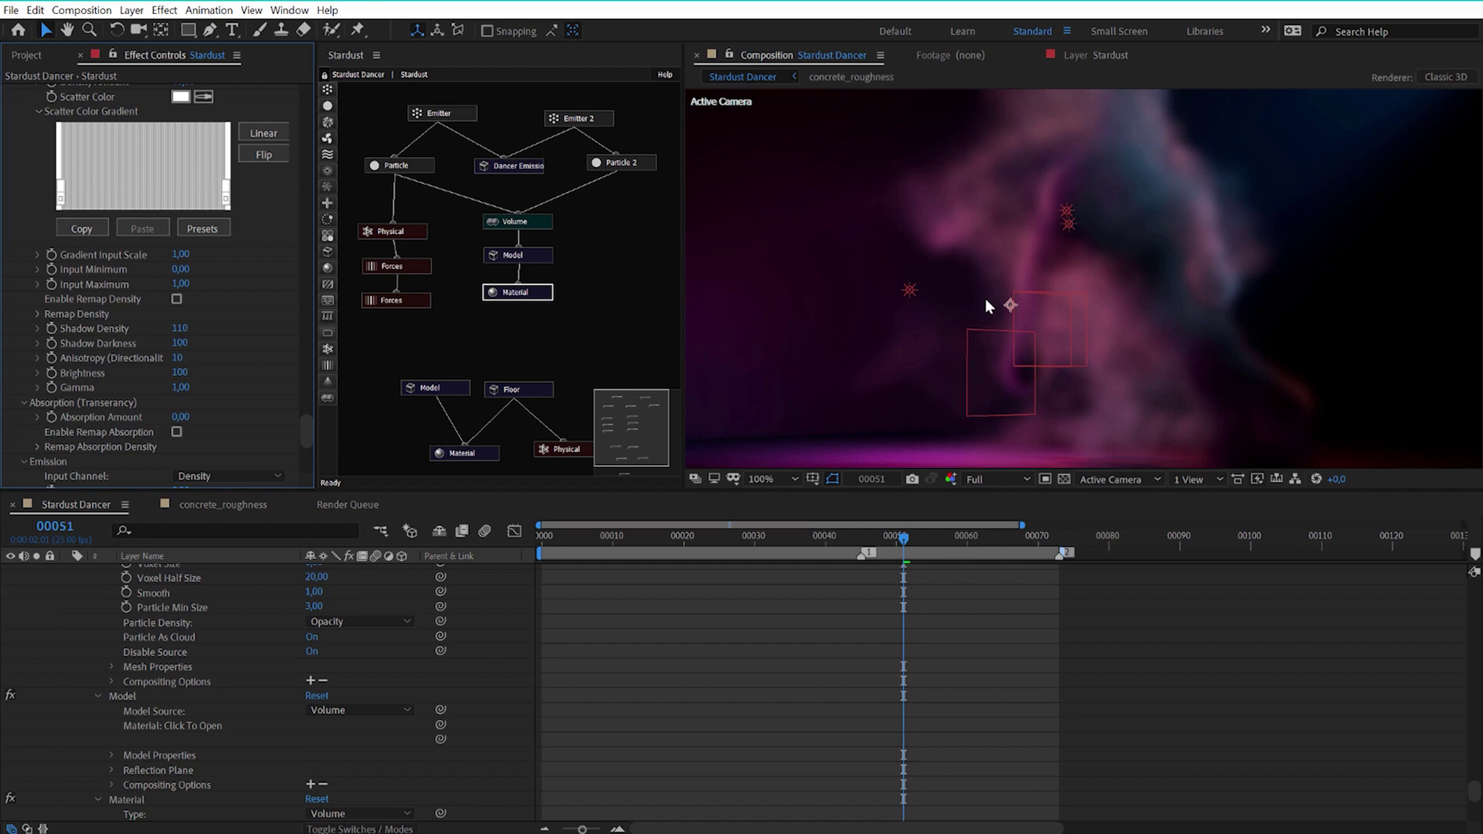
# Set the Material's scatter Shadow Density to 80
pyautogui.click(180, 328)
pyautogui.write('80')
pyautogui.press('Return')
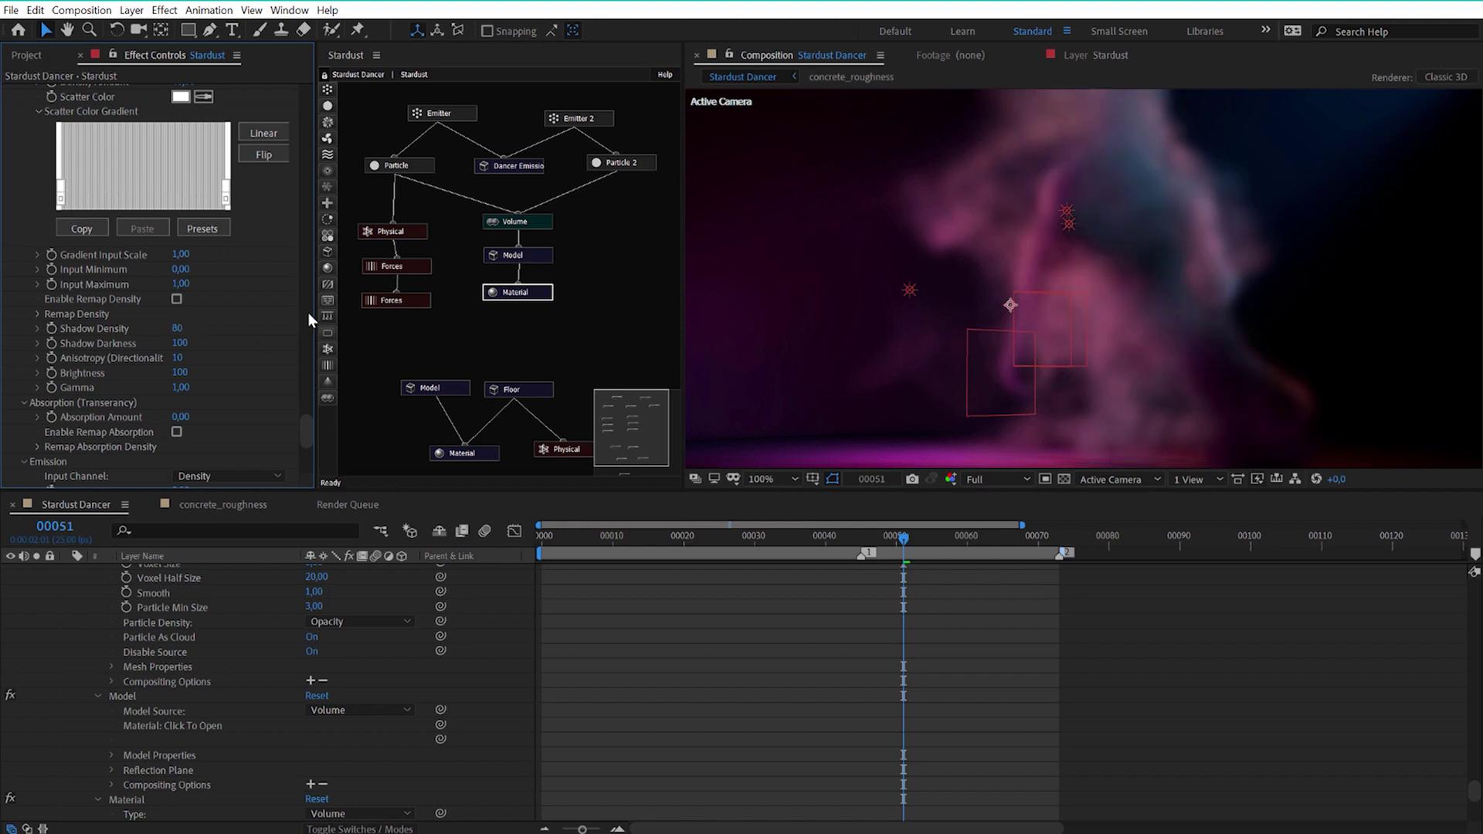
# Try the Material's Shadow Darkness at 110 and 102, and restore it to 100
pyautogui.click(180, 343)
pyautogui.write('110')
pyautogui.press('Return')
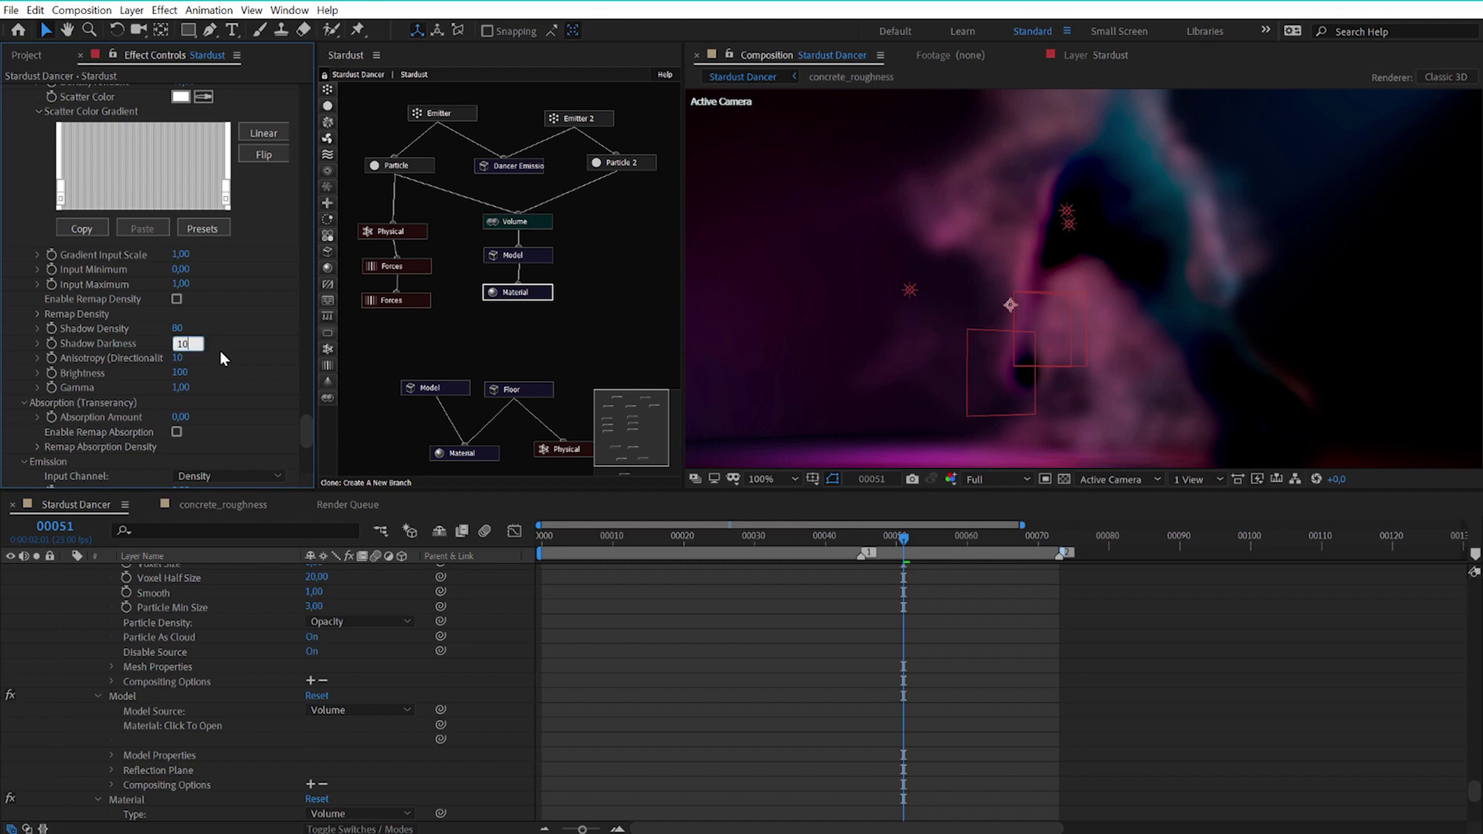
pyautogui.press('Return')
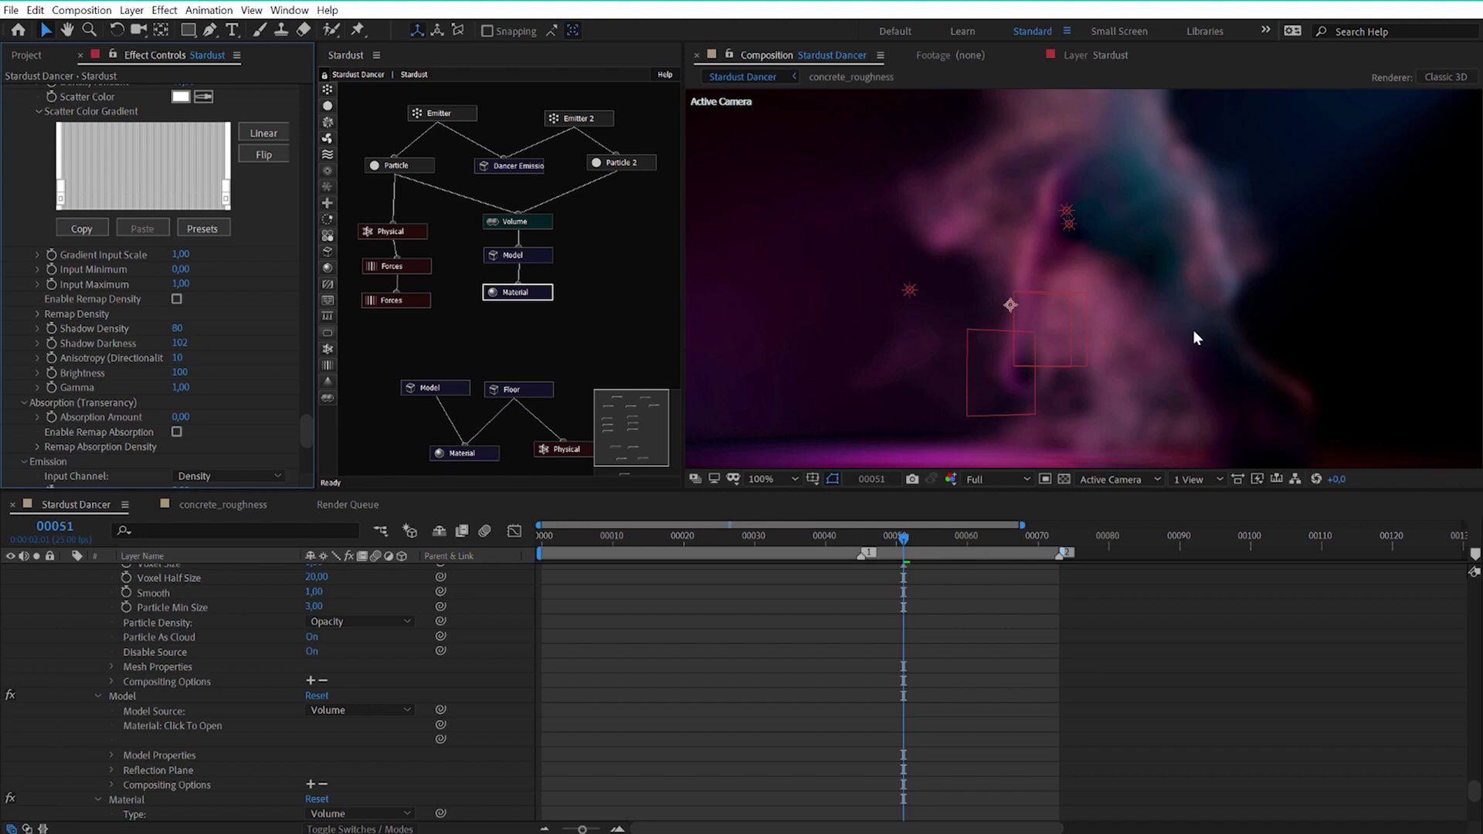
pyautogui.click(182, 344)
pyautogui.write('100')
pyautogui.press('Return')
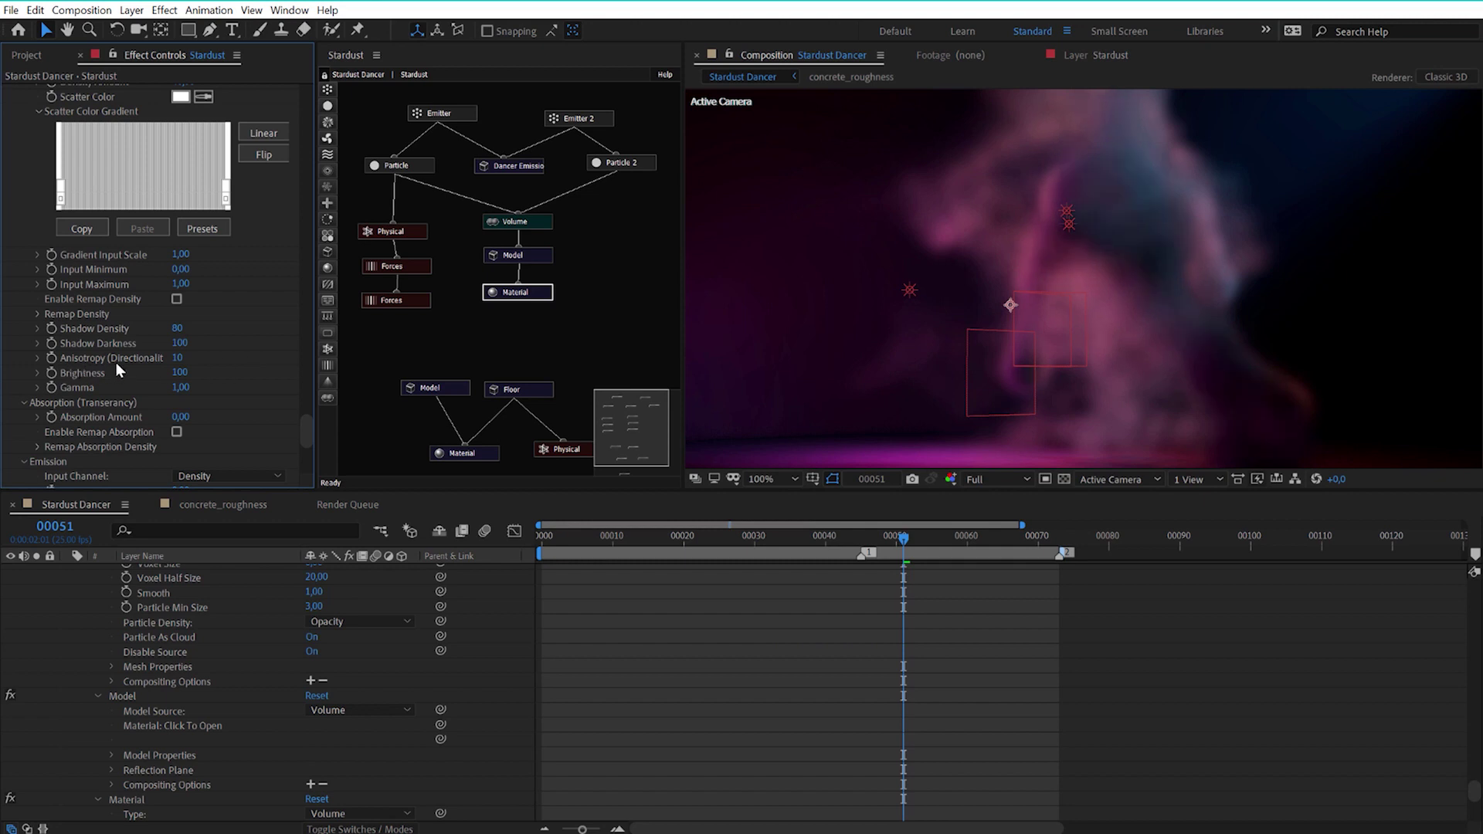
# Set the Material's Anisotropy (Directionality) to 75 and inspect the smoke at frames 42 and 36, including the full frame
pyautogui.click(179, 358)
pyautogui.write('75')
pyautogui.press('pageup')
pyautogui.press('pageup')
pyautogui.press('pageup')
pyautogui.press('pageup')
pyautogui.press('pageup')
pyautogui.press('pageup')
pyautogui.press('pageup')
pyautogui.press('pageup')
pyautogui.press('pageup')
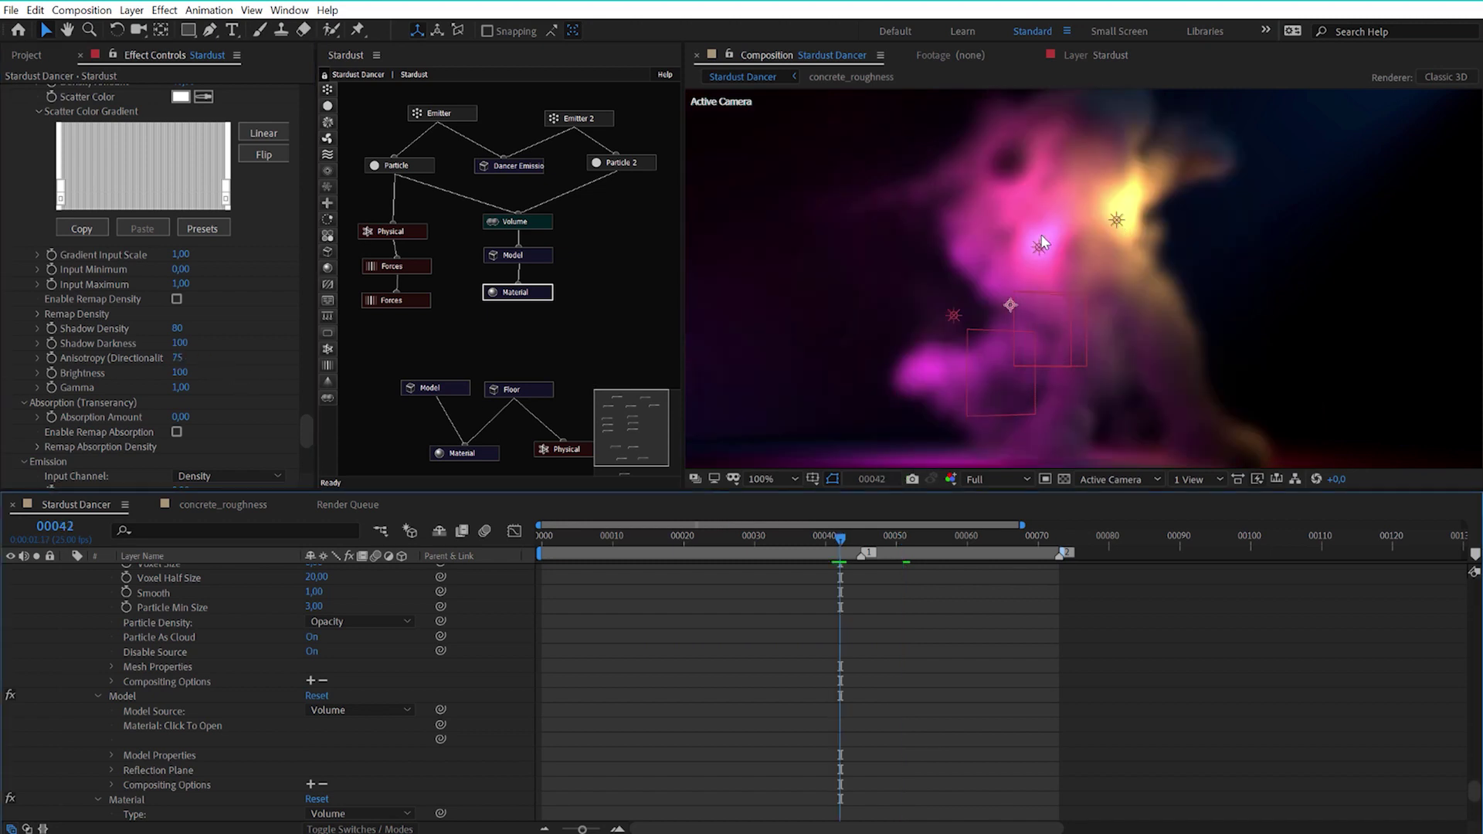
pyautogui.scroll(-2, 1059, 251)
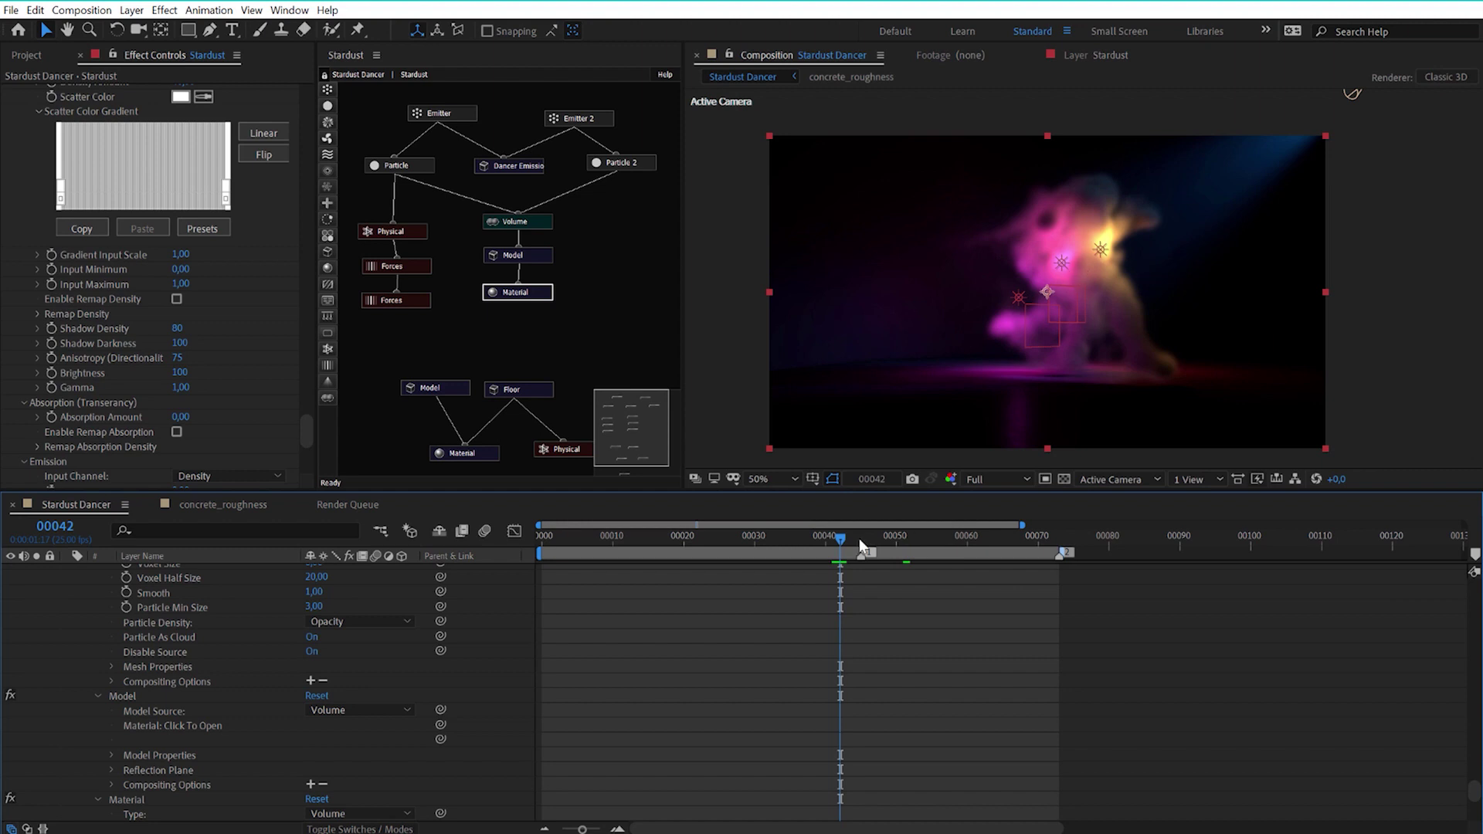
pyautogui.click(800, 541)
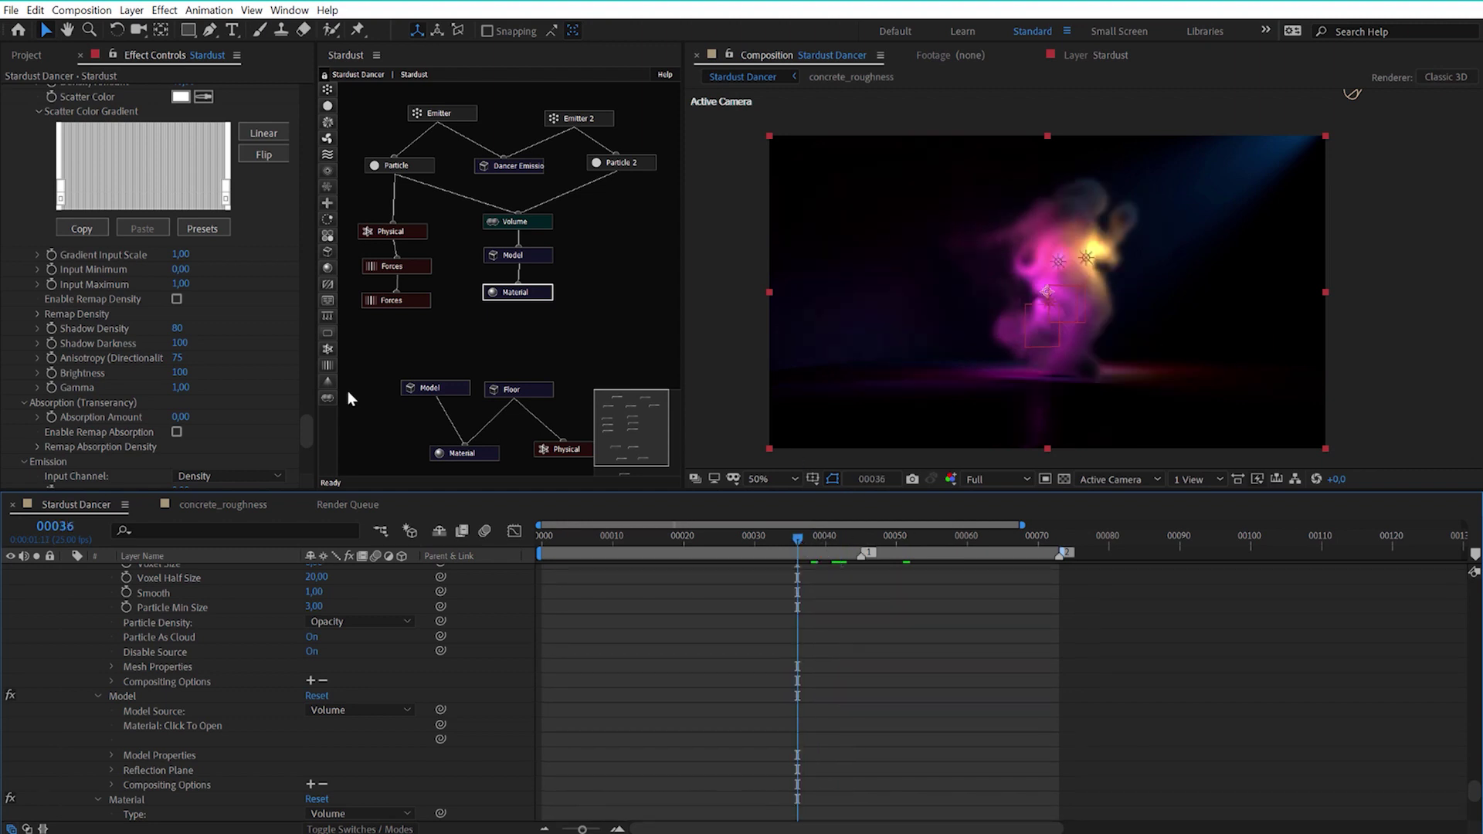
# Reduce the Material's Anisotropy to 40 and inspect the smoke close up at frames 36 and 27
pyautogui.click(179, 358)
pyautogui.write('40')
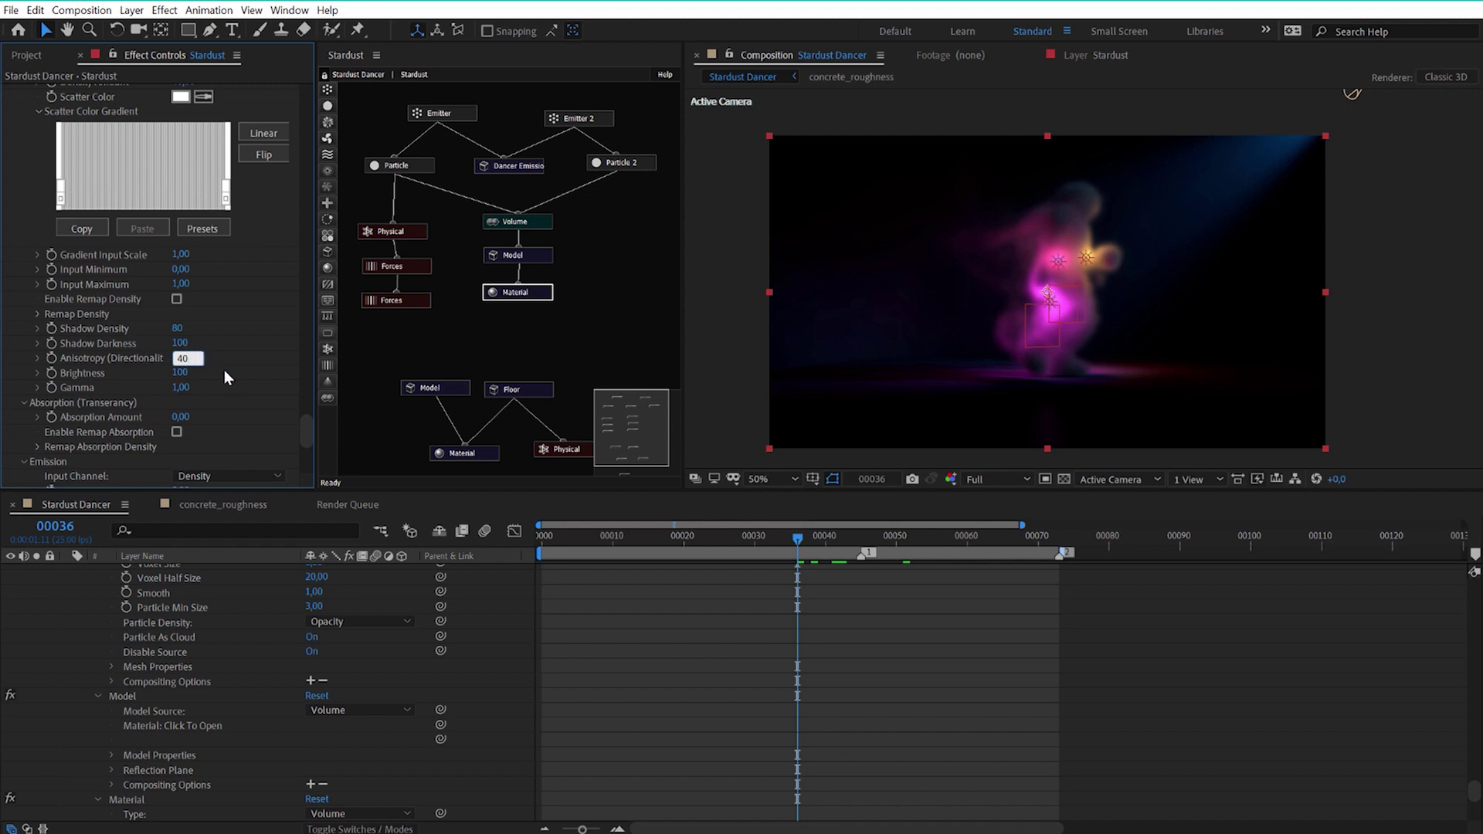
pyautogui.press('Return')
pyautogui.scroll(2, 1064, 279)
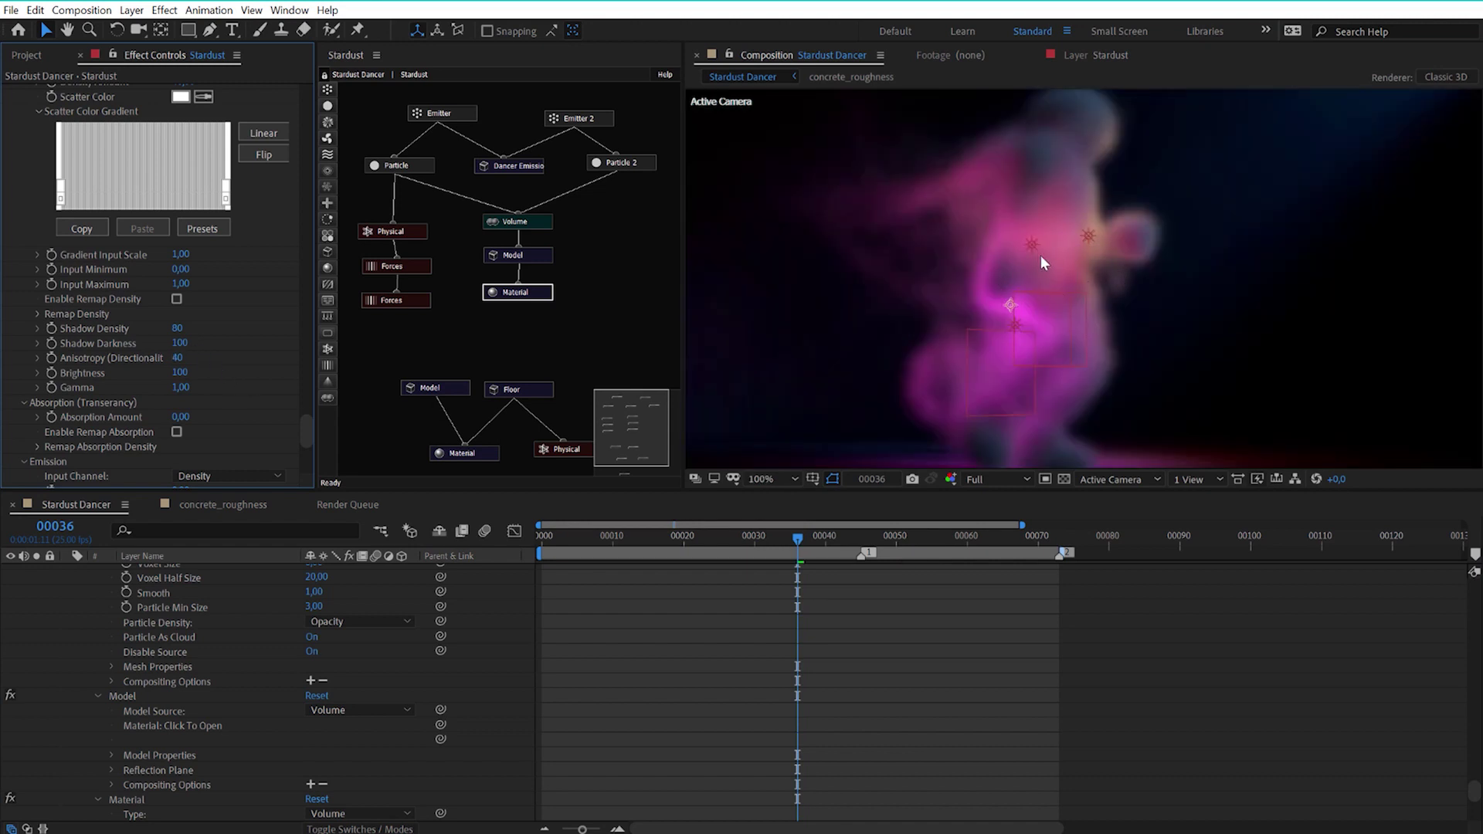
pyautogui.moveTo(763, 536); pyautogui.dragTo(735, 541)
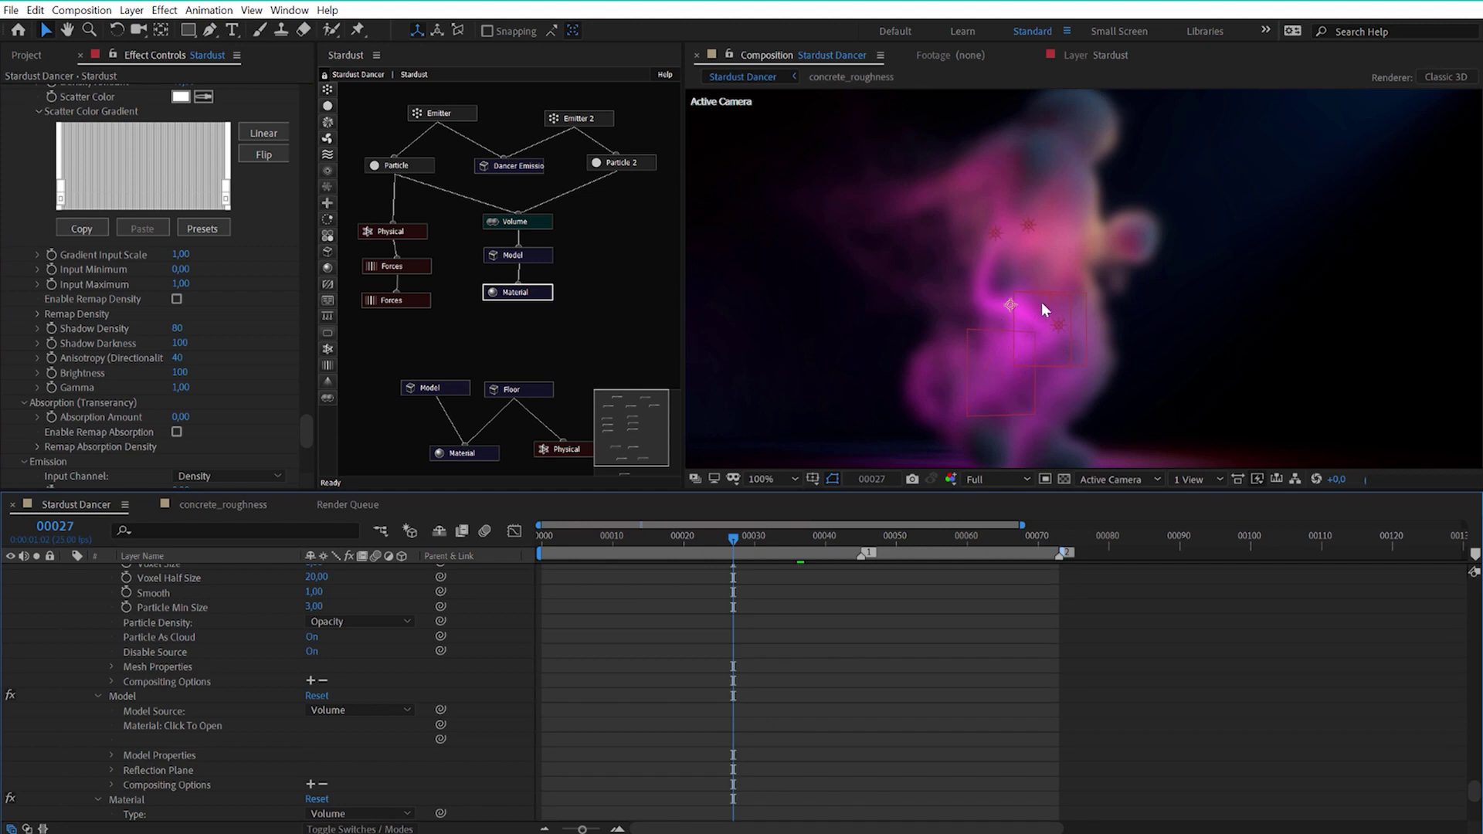
# Try the Material's Anisotropy at 5 and inspect the smoke at frame 35
pyautogui.click(179, 358)
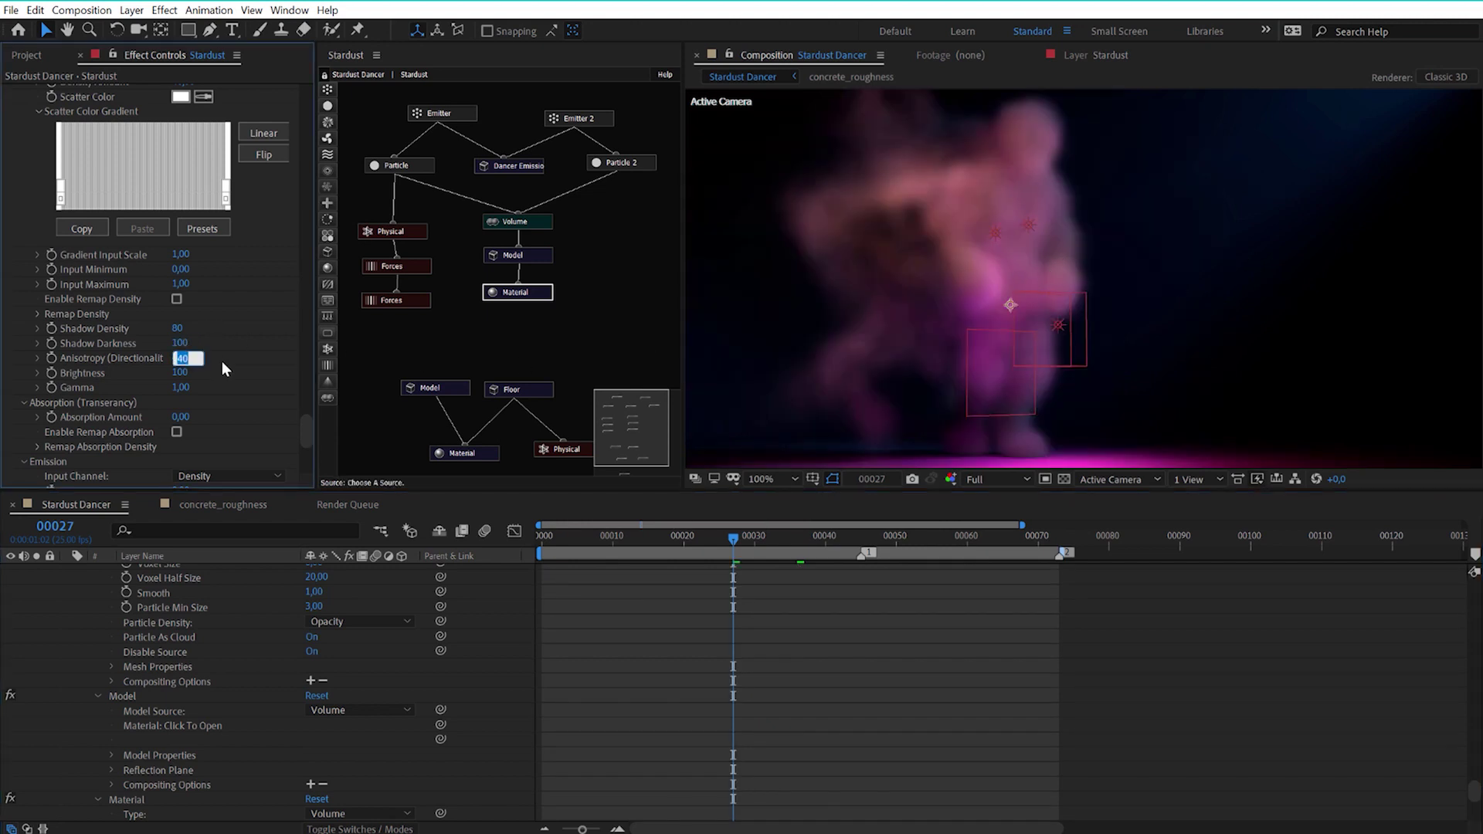
pyautogui.write('5')
pyautogui.press('Return')
pyautogui.press('space')
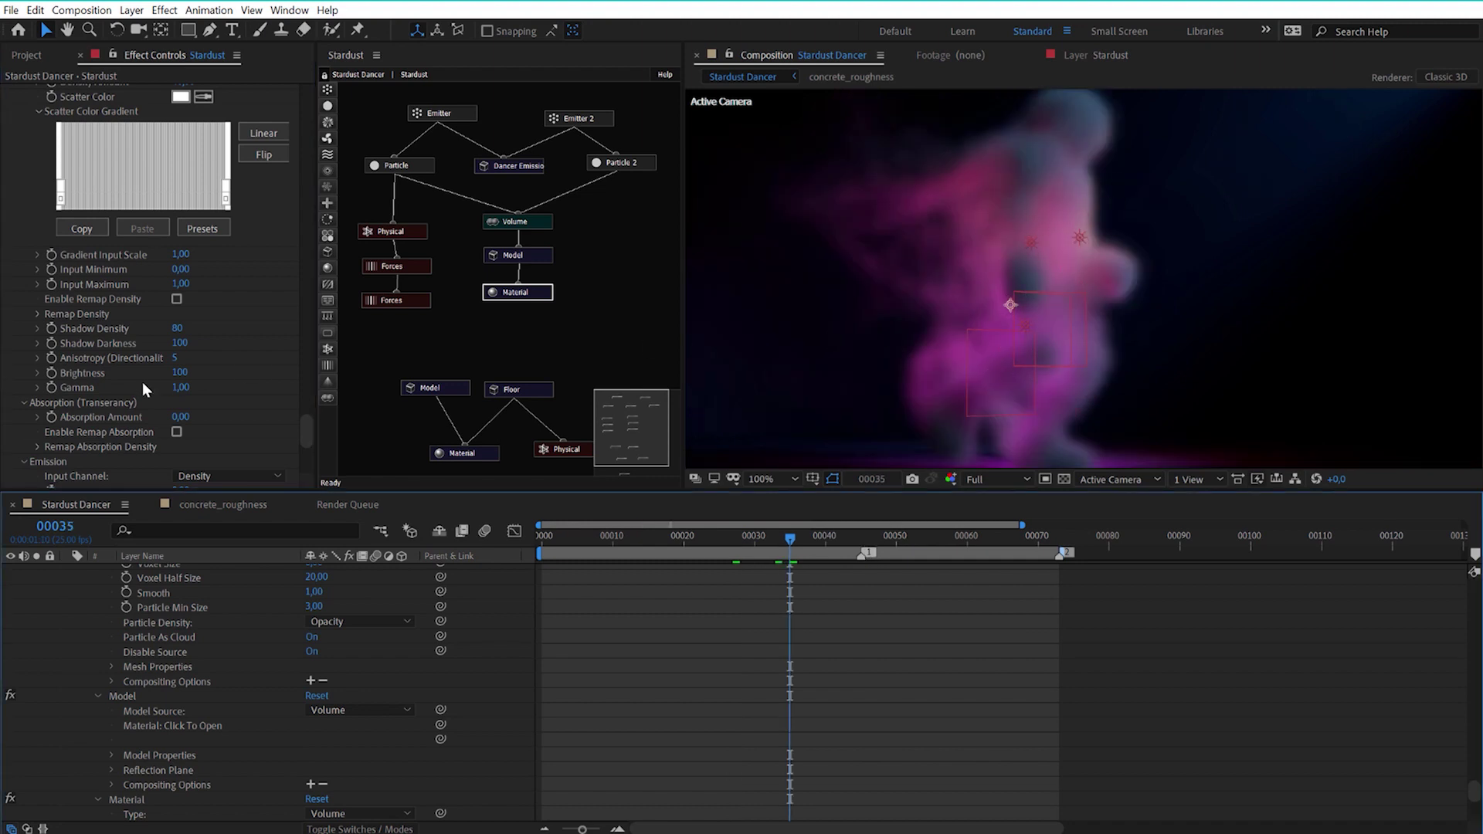
# Set the Material's Anisotropy to 40 and, at frame 32, its scatter Brightness to 140
pyautogui.click(174, 358)
pyautogui.write('40')
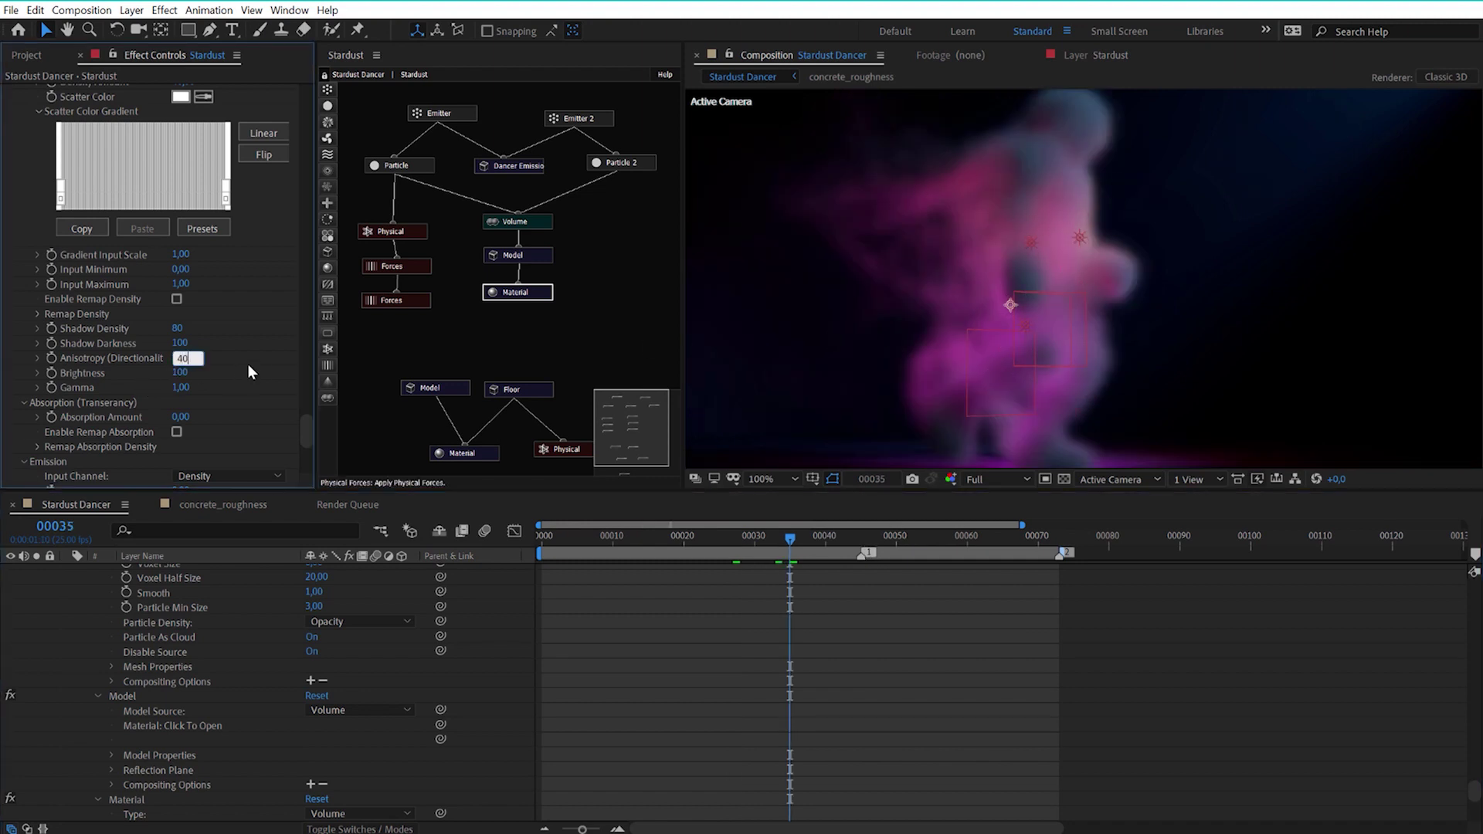
pyautogui.press('Return')
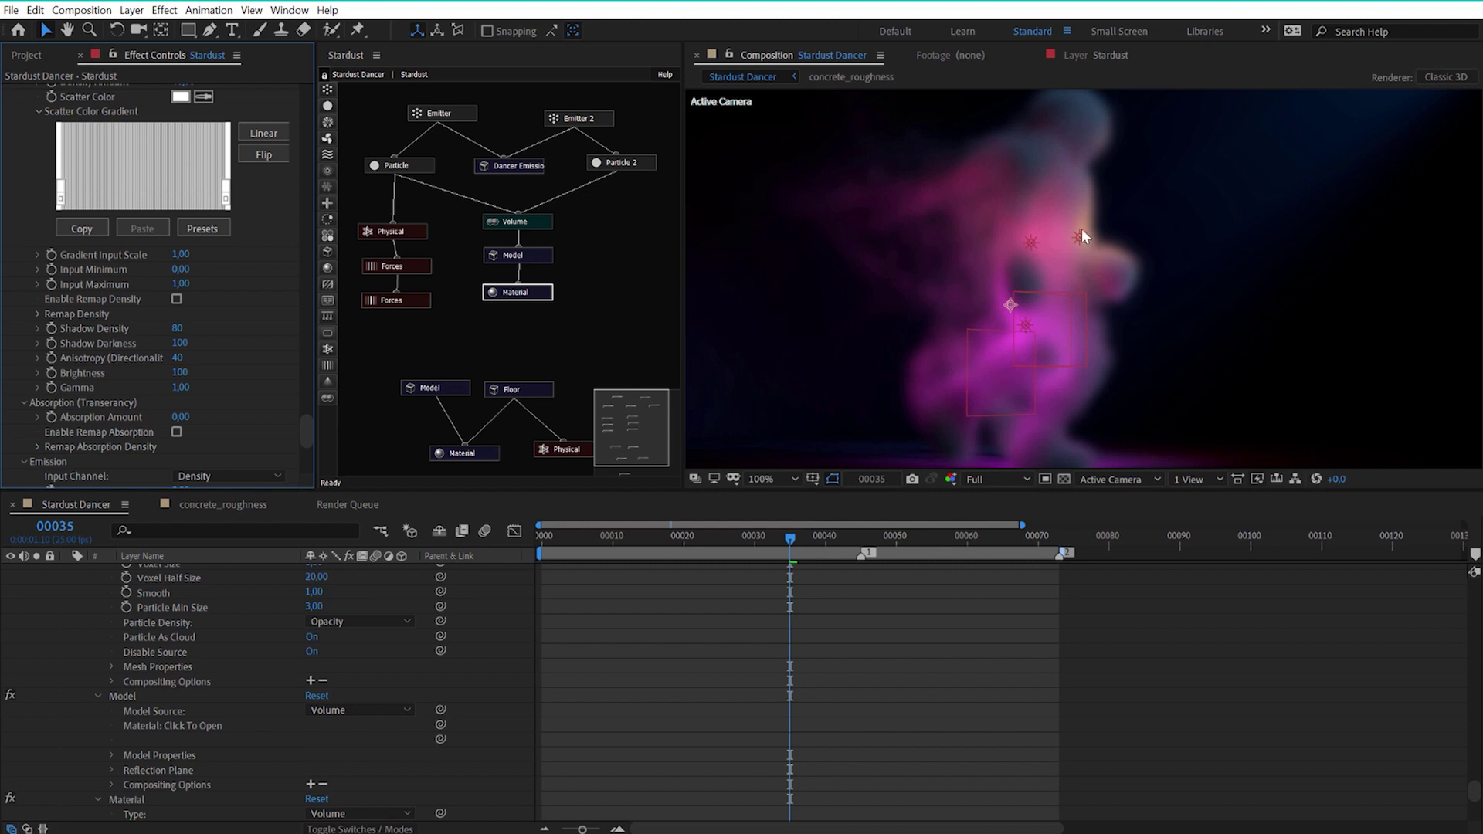
pyautogui.moveTo(794, 539); pyautogui.dragTo(767, 539)
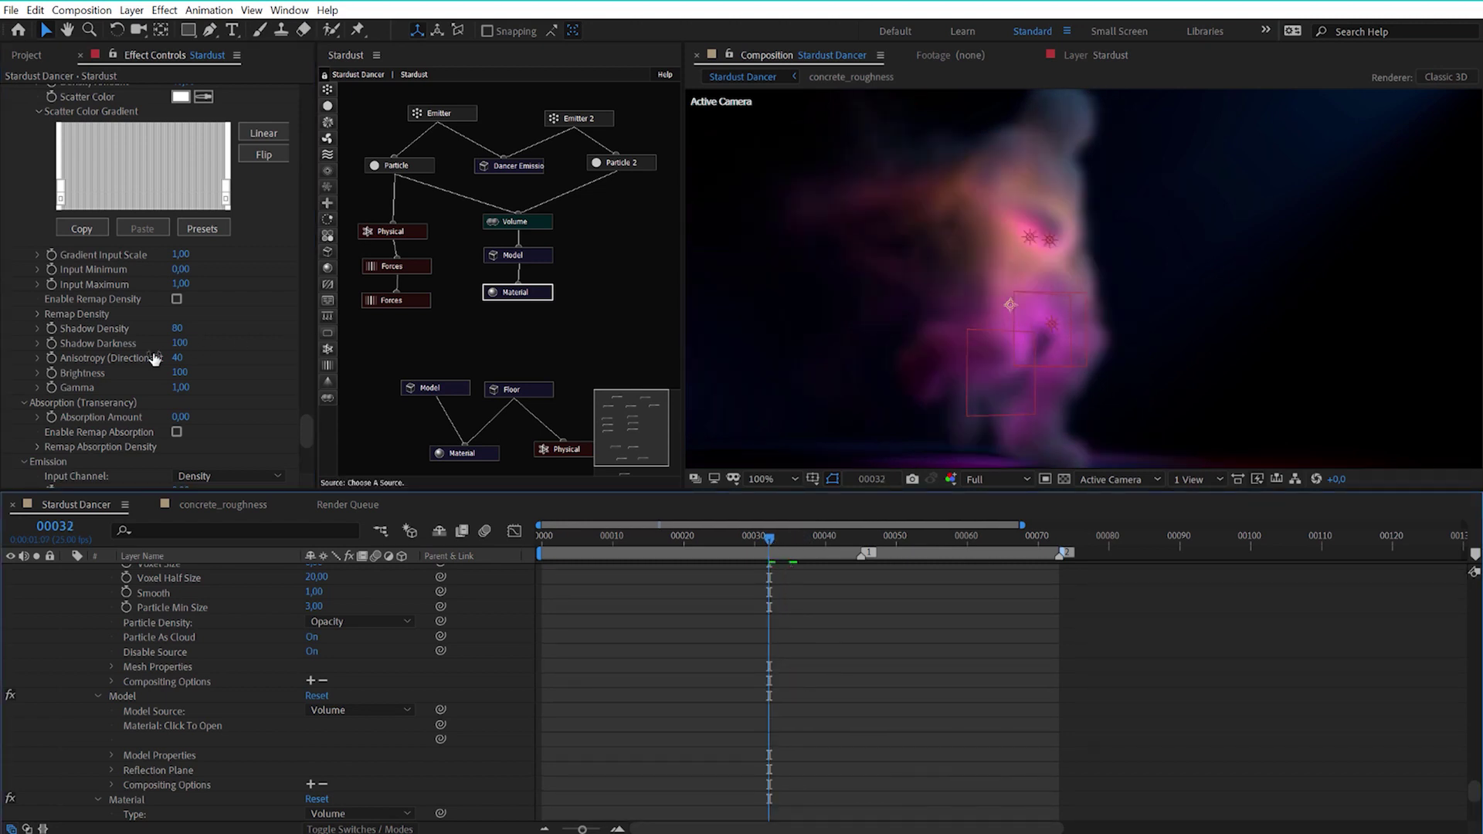
pyautogui.click(182, 372)
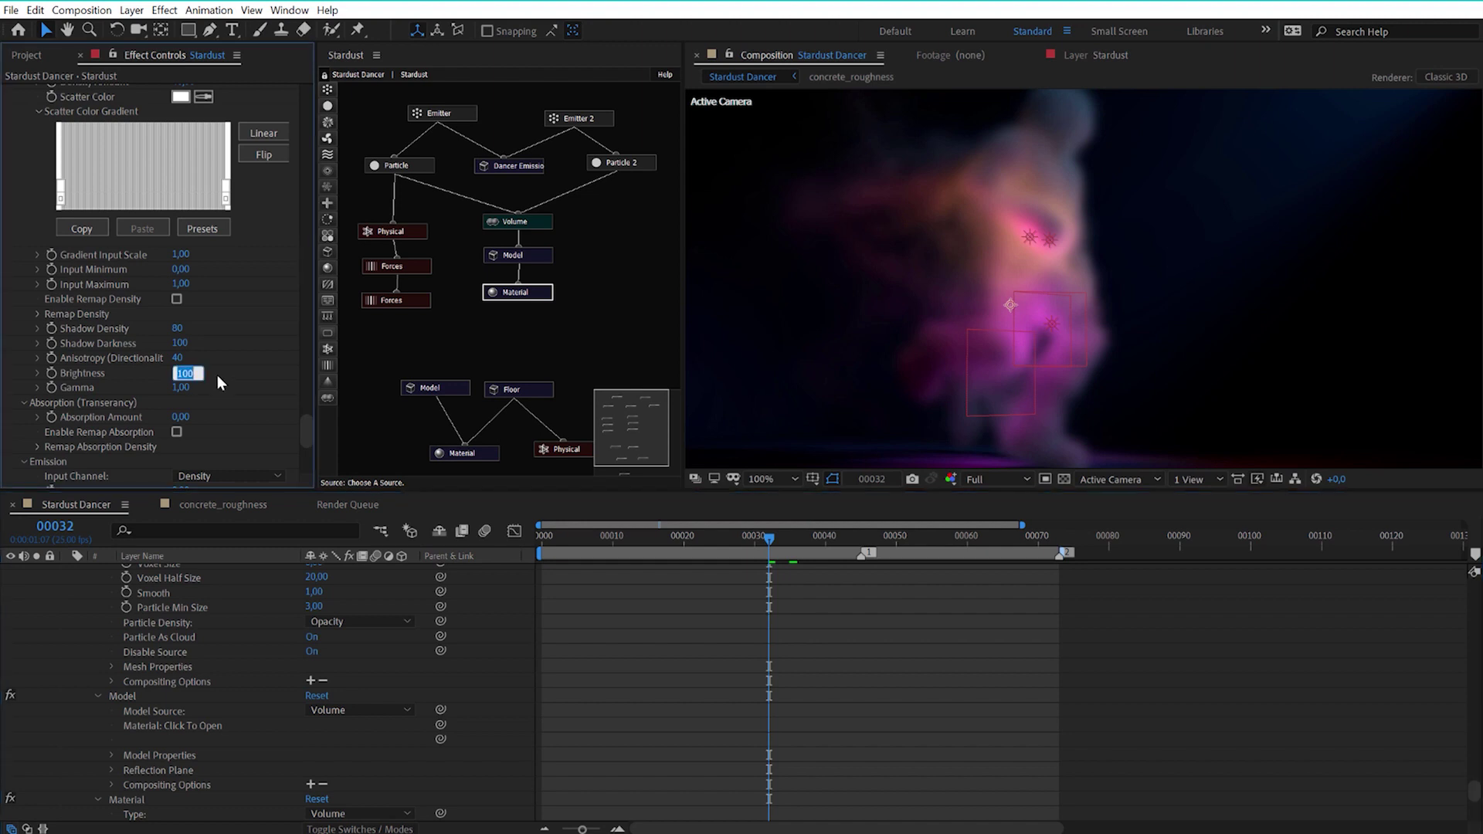
pyautogui.press('Return')
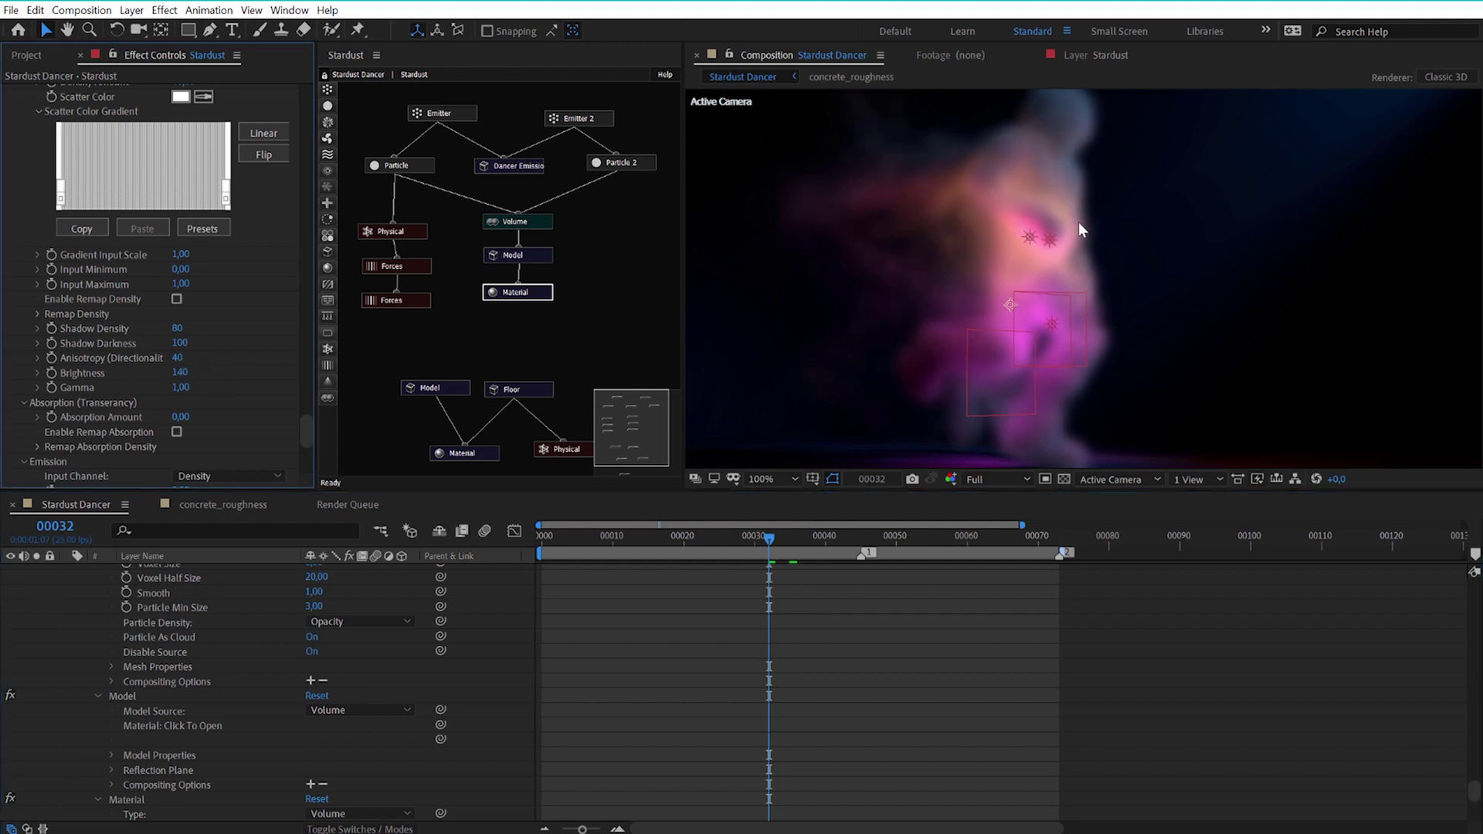
# Try the Material's scatter Gamma at 1,2 and 1,5, and restore it to 1
pyautogui.click(182, 388)
pyautogui.write('1,2')
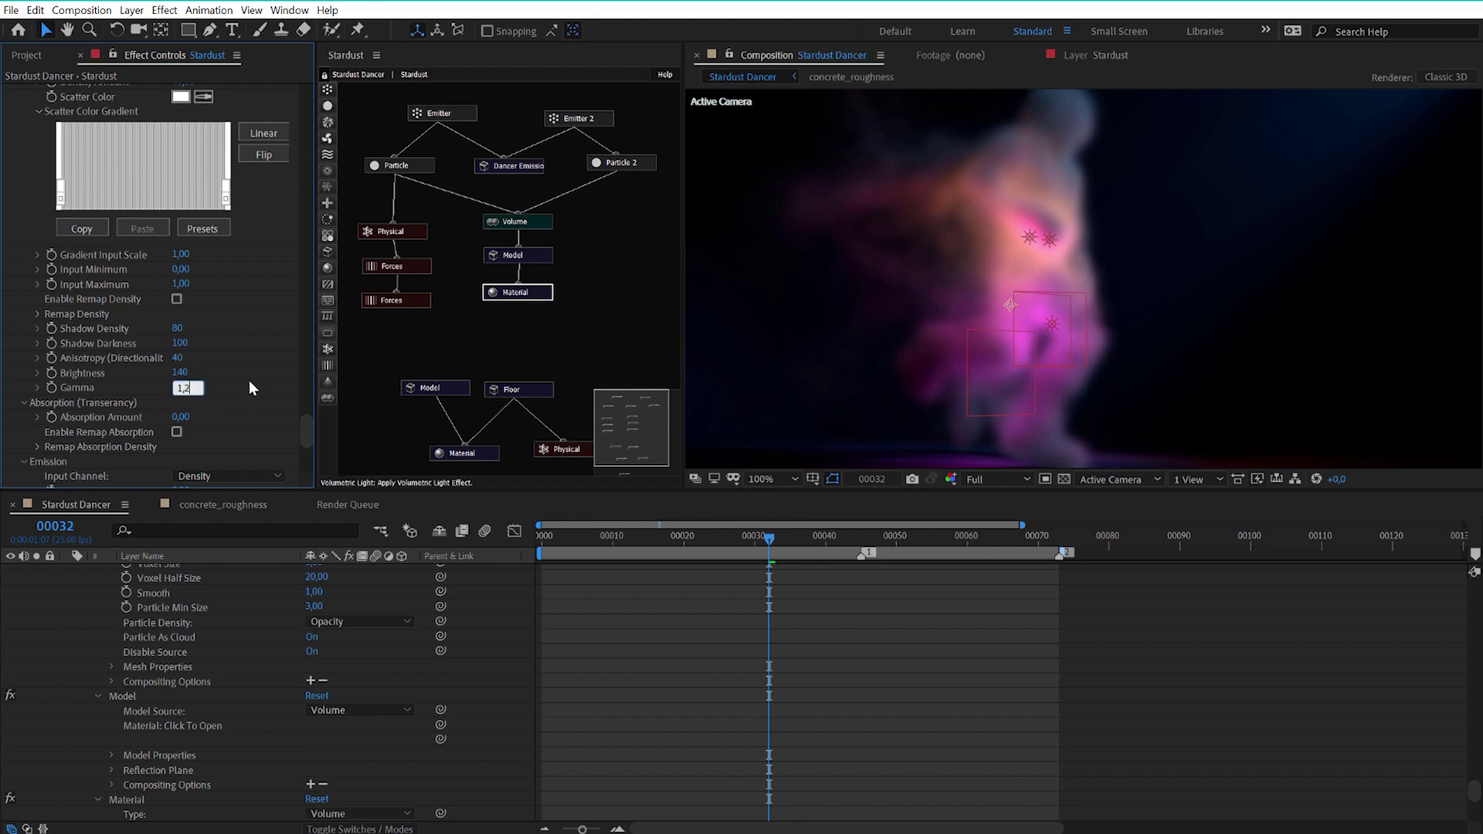
pyautogui.press('Return')
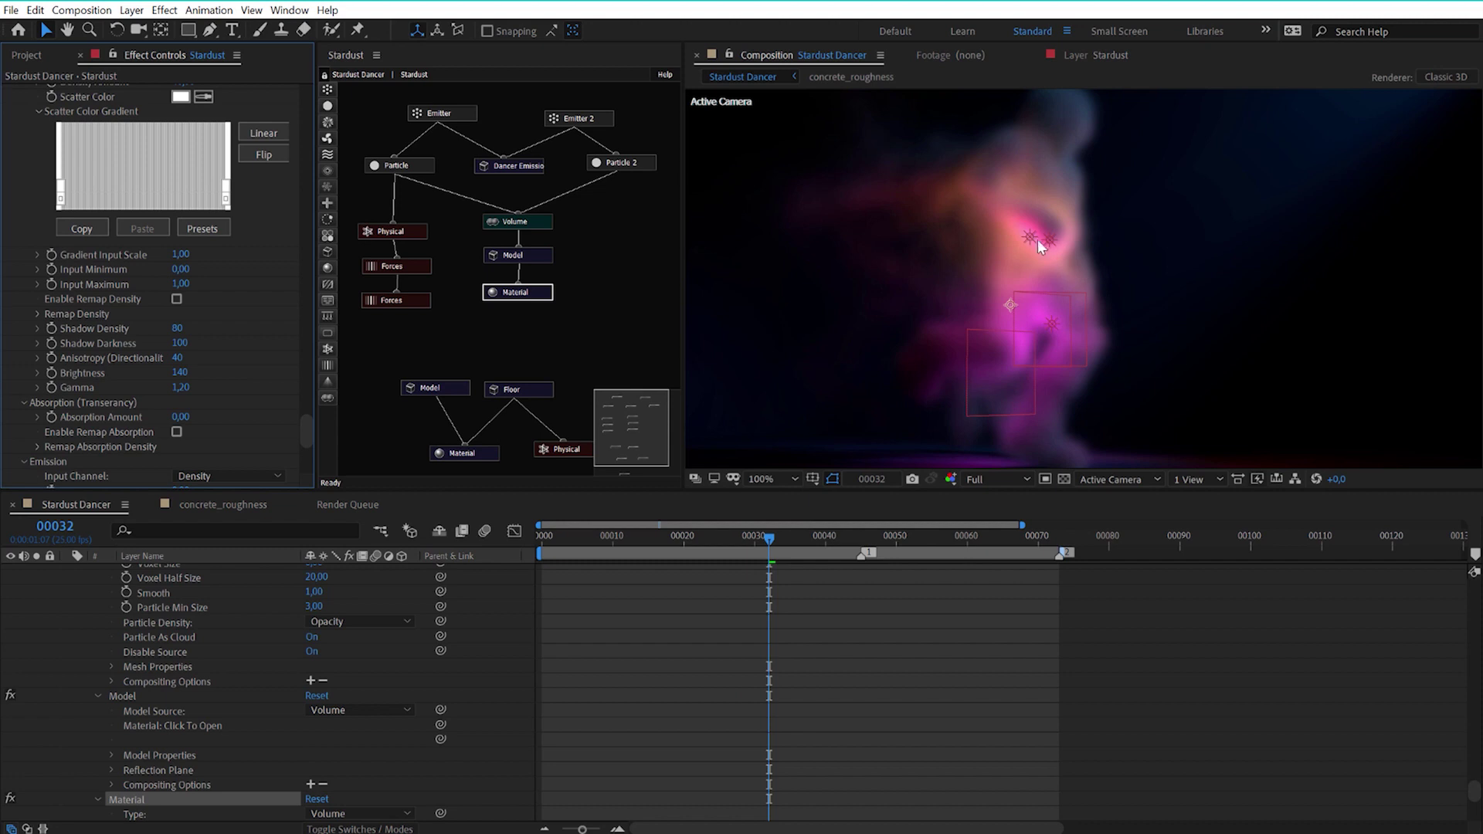
pyautogui.click(182, 387)
pyautogui.write('1,5')
pyautogui.press('Return')
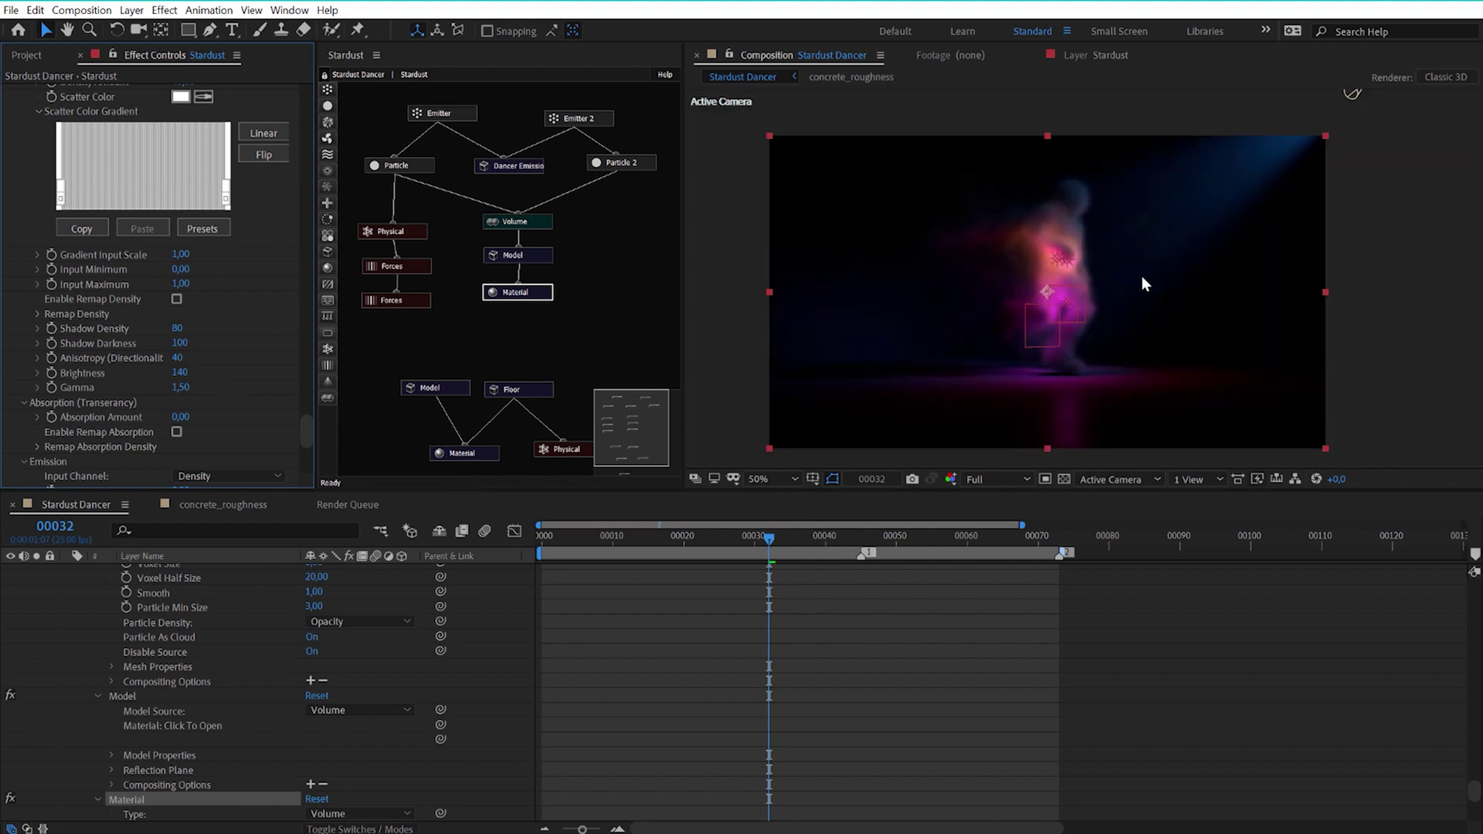
pyautogui.click(183, 388)
pyautogui.write('1')
pyautogui.press('Return')
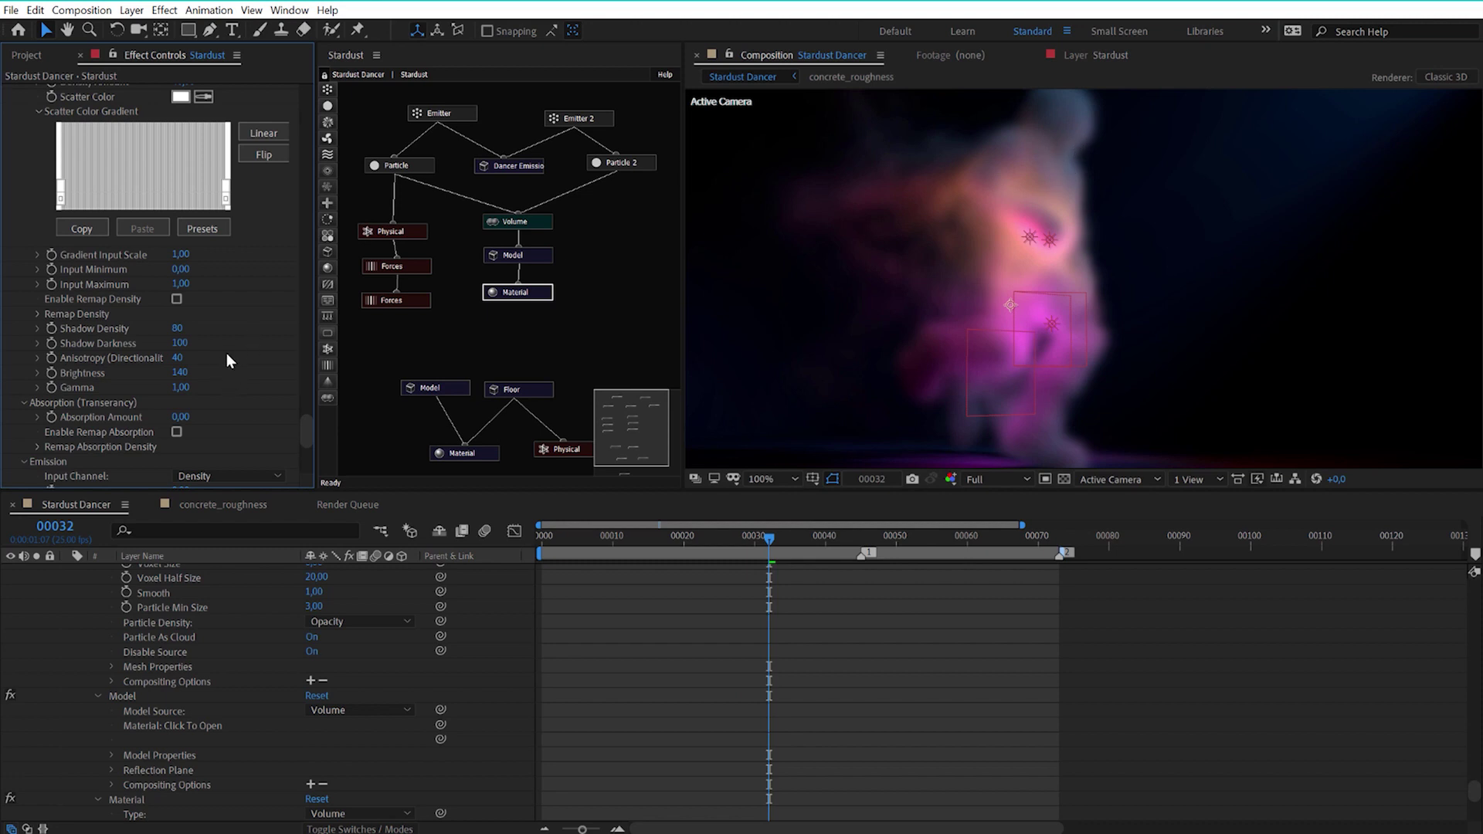
# Try the Material's Absorption Amount at 10 and 50, and inspect the smoke at frames 25 and 35
pyautogui.scroll(-1, 226, 355)
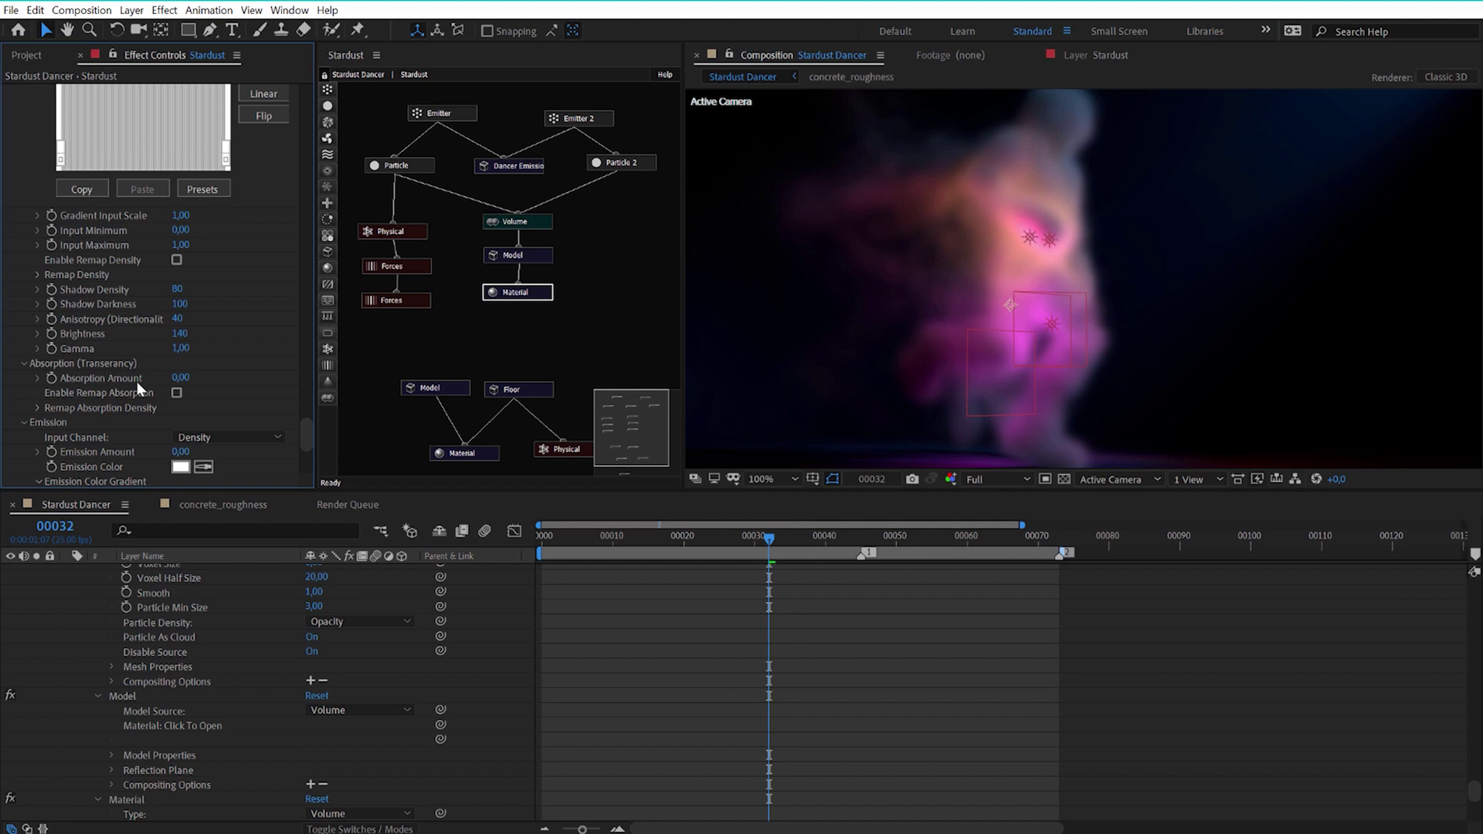
pyautogui.click(181, 378)
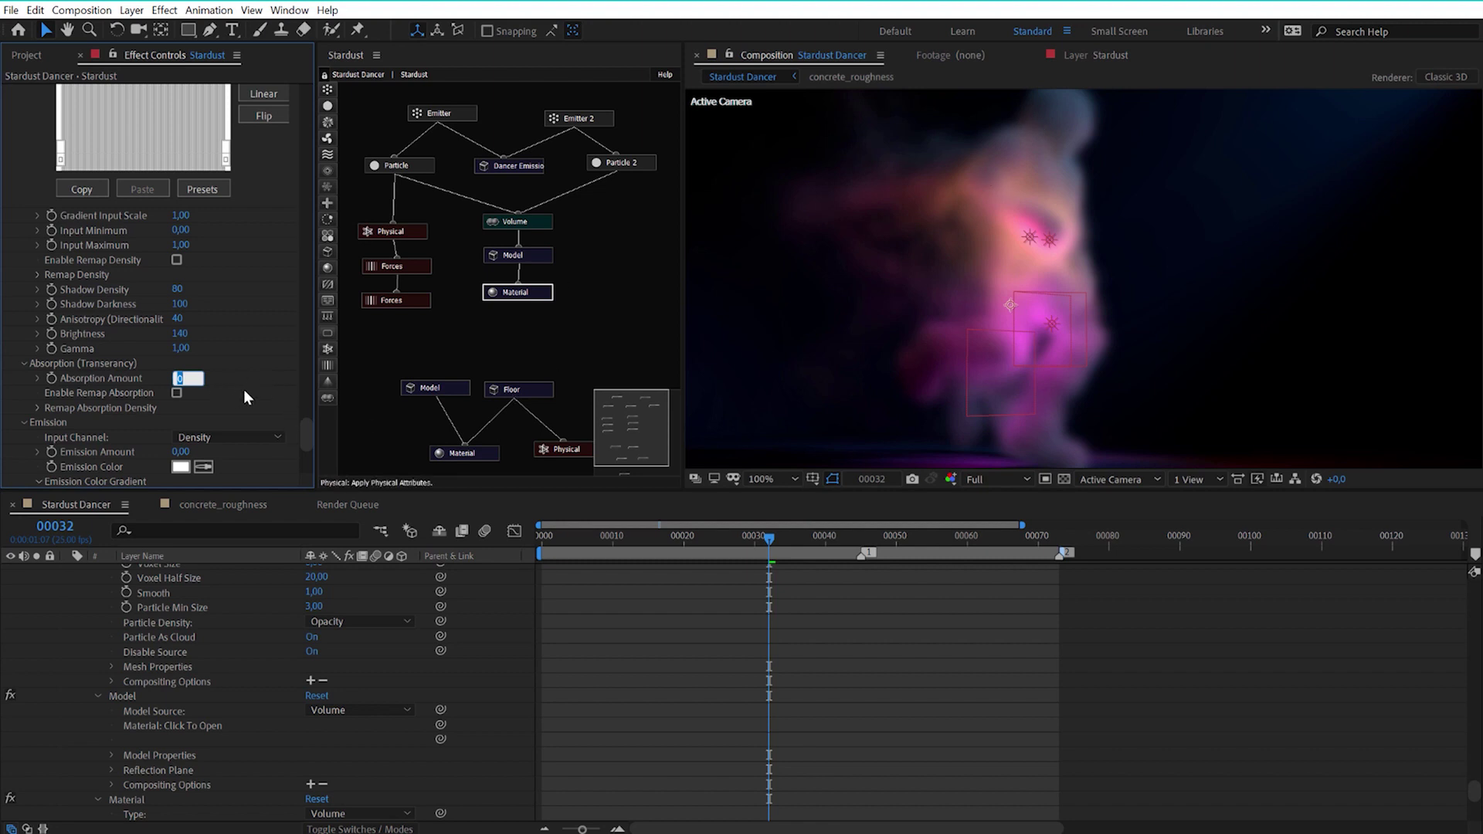
pyautogui.write('10')
pyautogui.press('Return')
pyautogui.click(184, 378)
pyautogui.write('50')
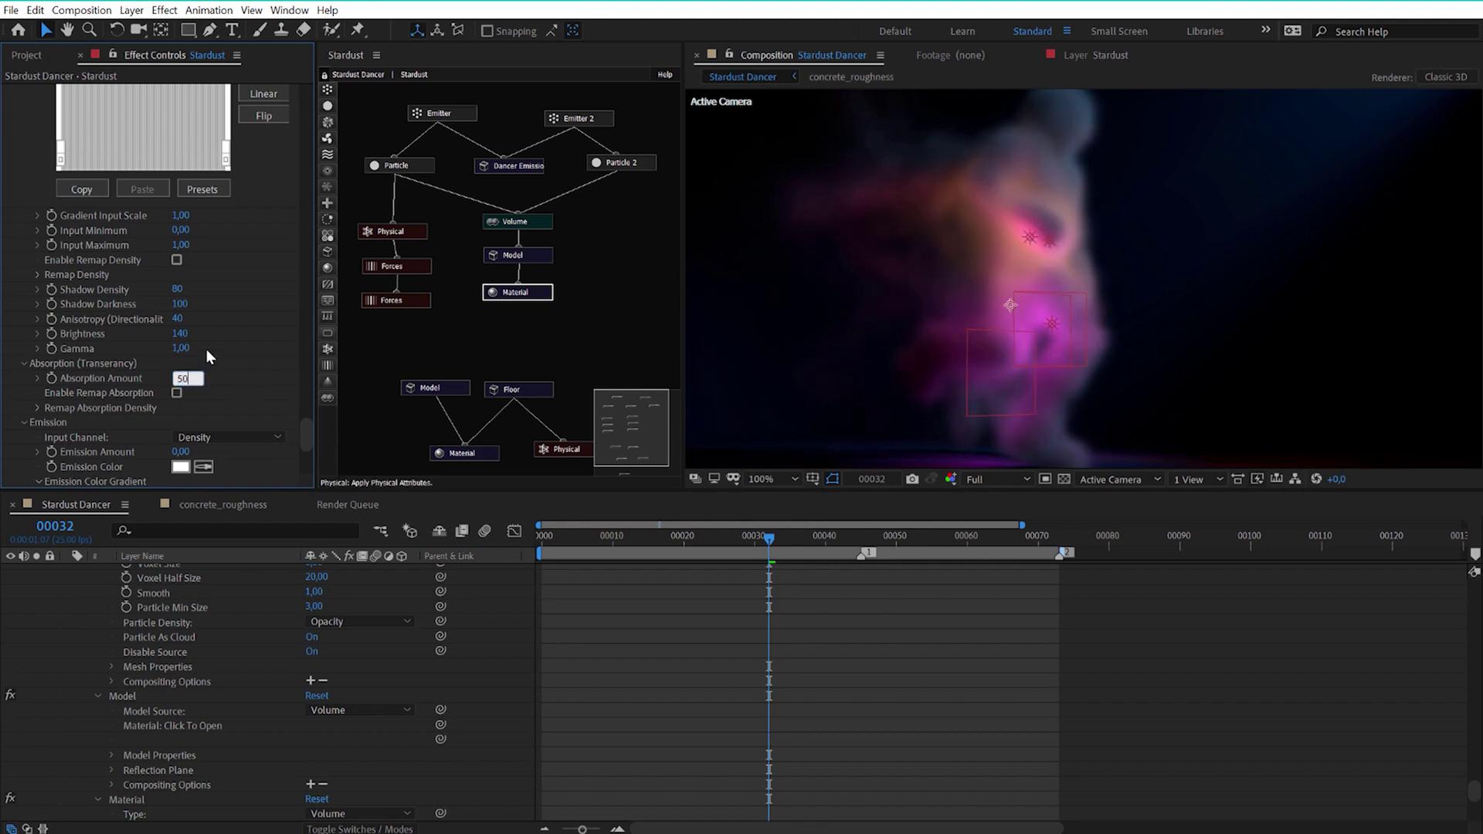
pyautogui.press('Return')
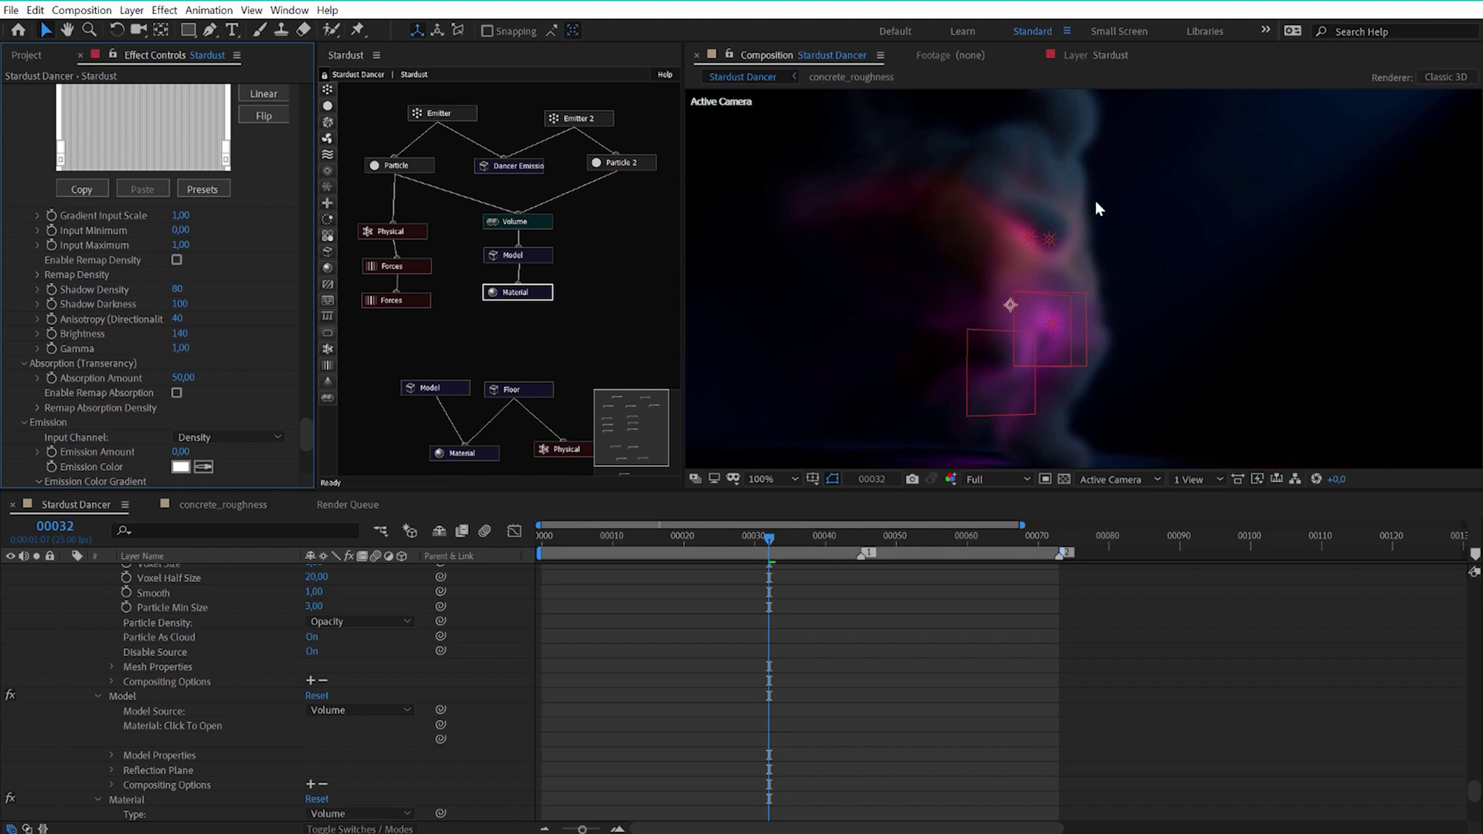
pyautogui.scroll(-2, 1105, 216)
pyautogui.click(717, 539)
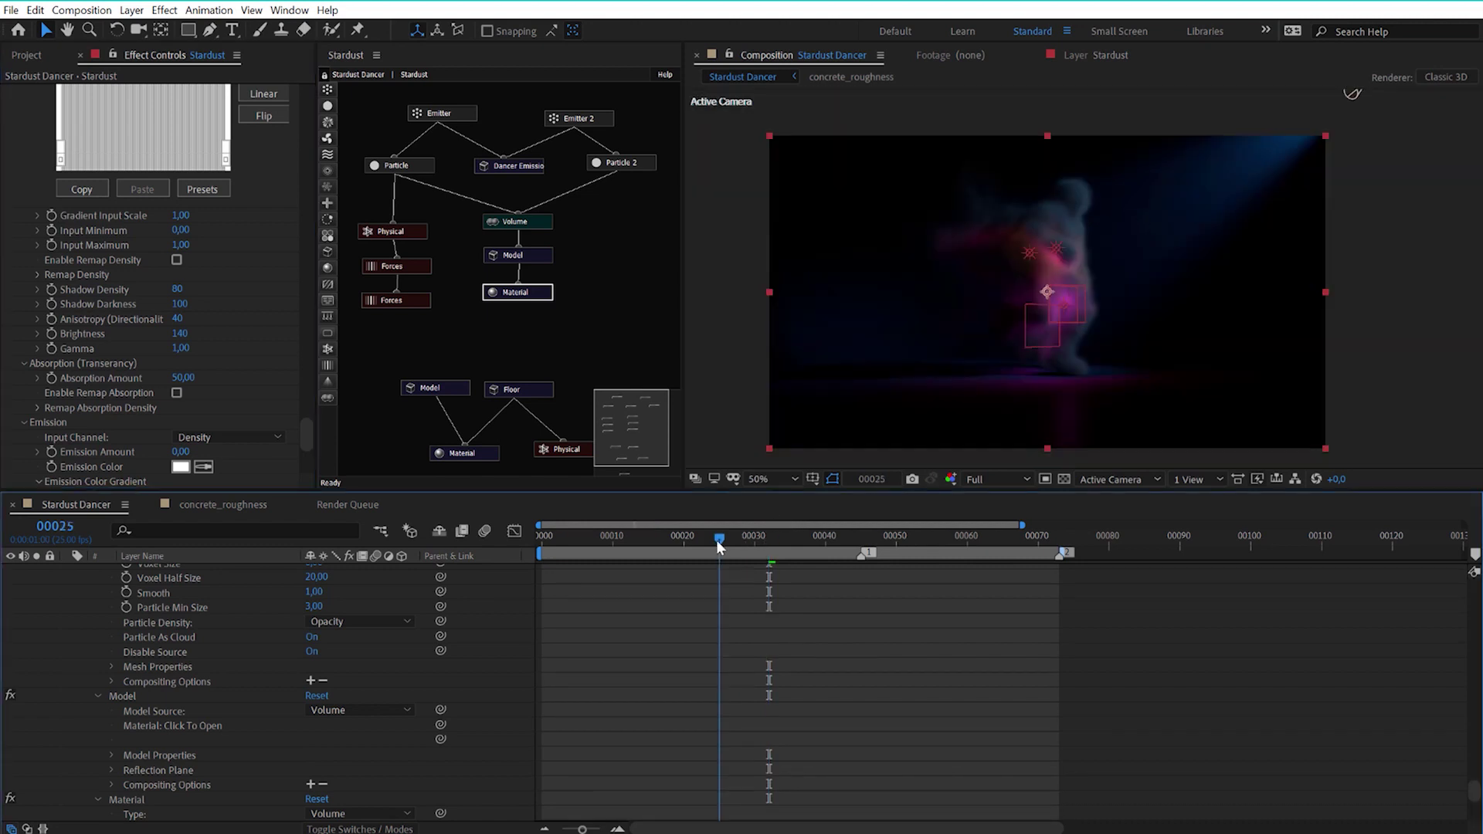
pyautogui.moveTo(767, 542); pyautogui.dragTo(789, 541)
pyautogui.scroll(2, 1049, 310)
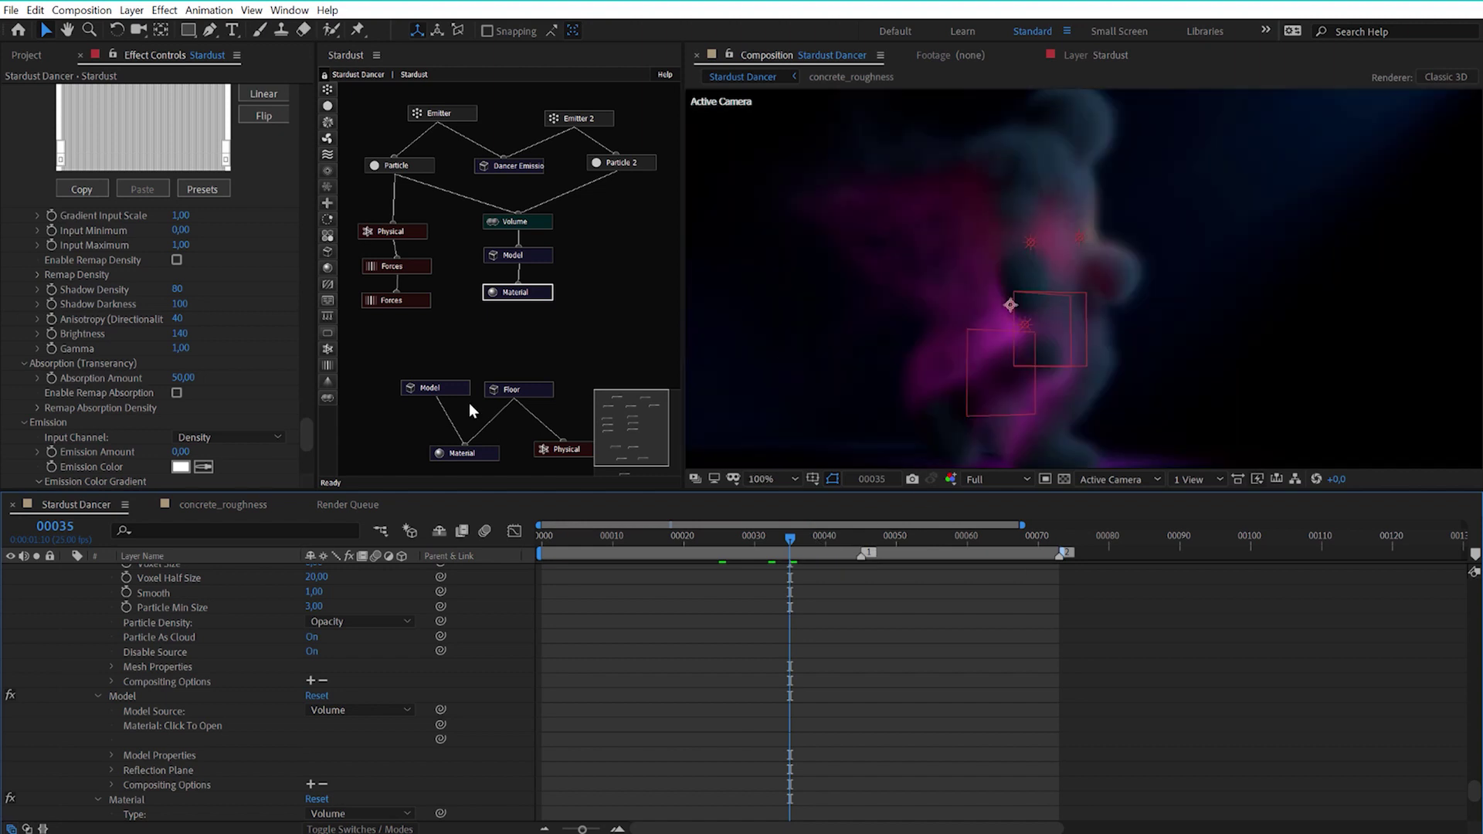
# Set the Material's Absorption Amount to 5
pyautogui.click(193, 377)
pyautogui.write('5')
pyautogui.press('Return')
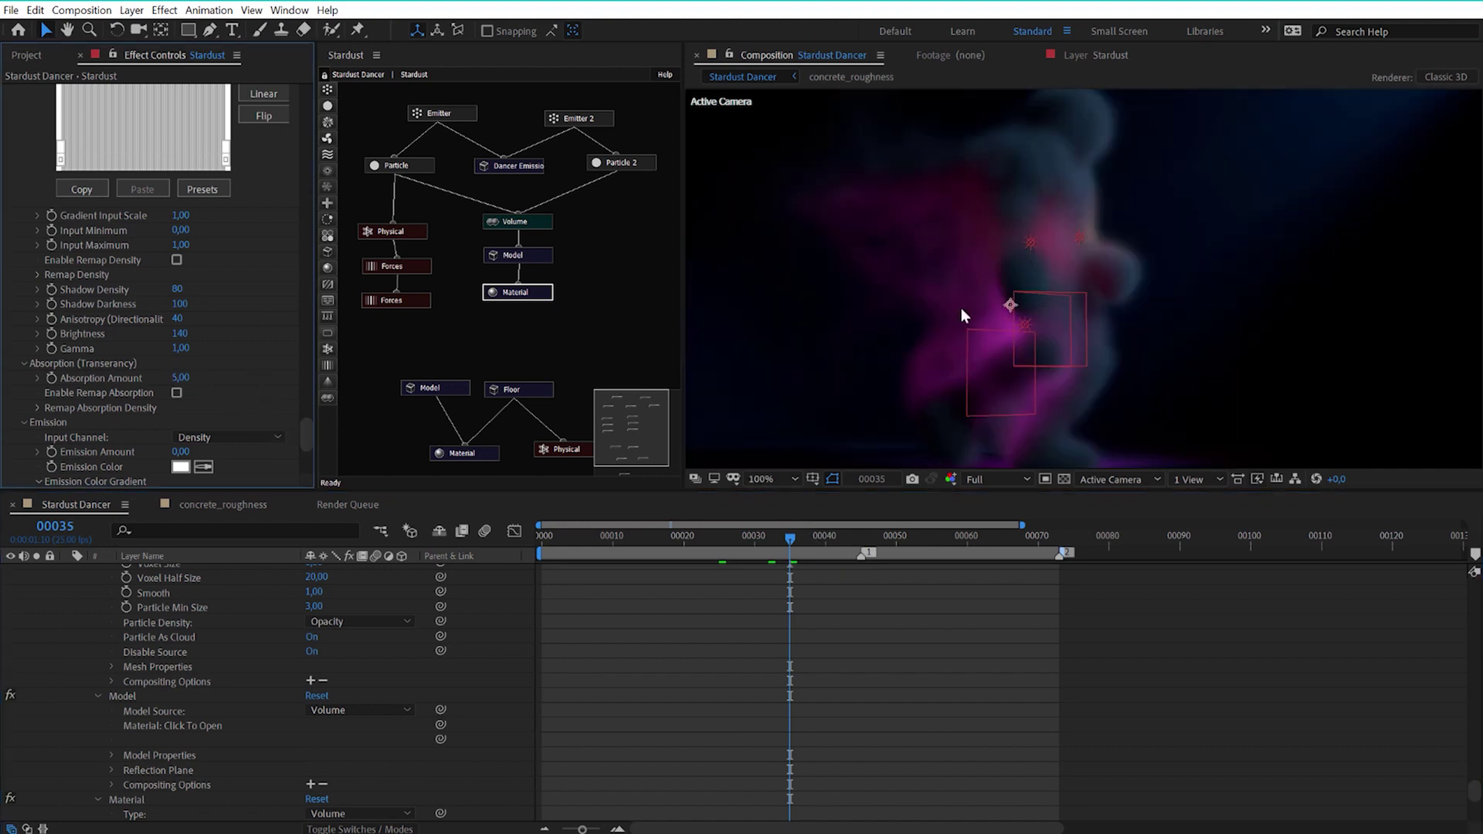
# Set the Volume's Voxel Size to 6, comparing the smoke at frames 25, 35 and 15
pyautogui.click(721, 539)
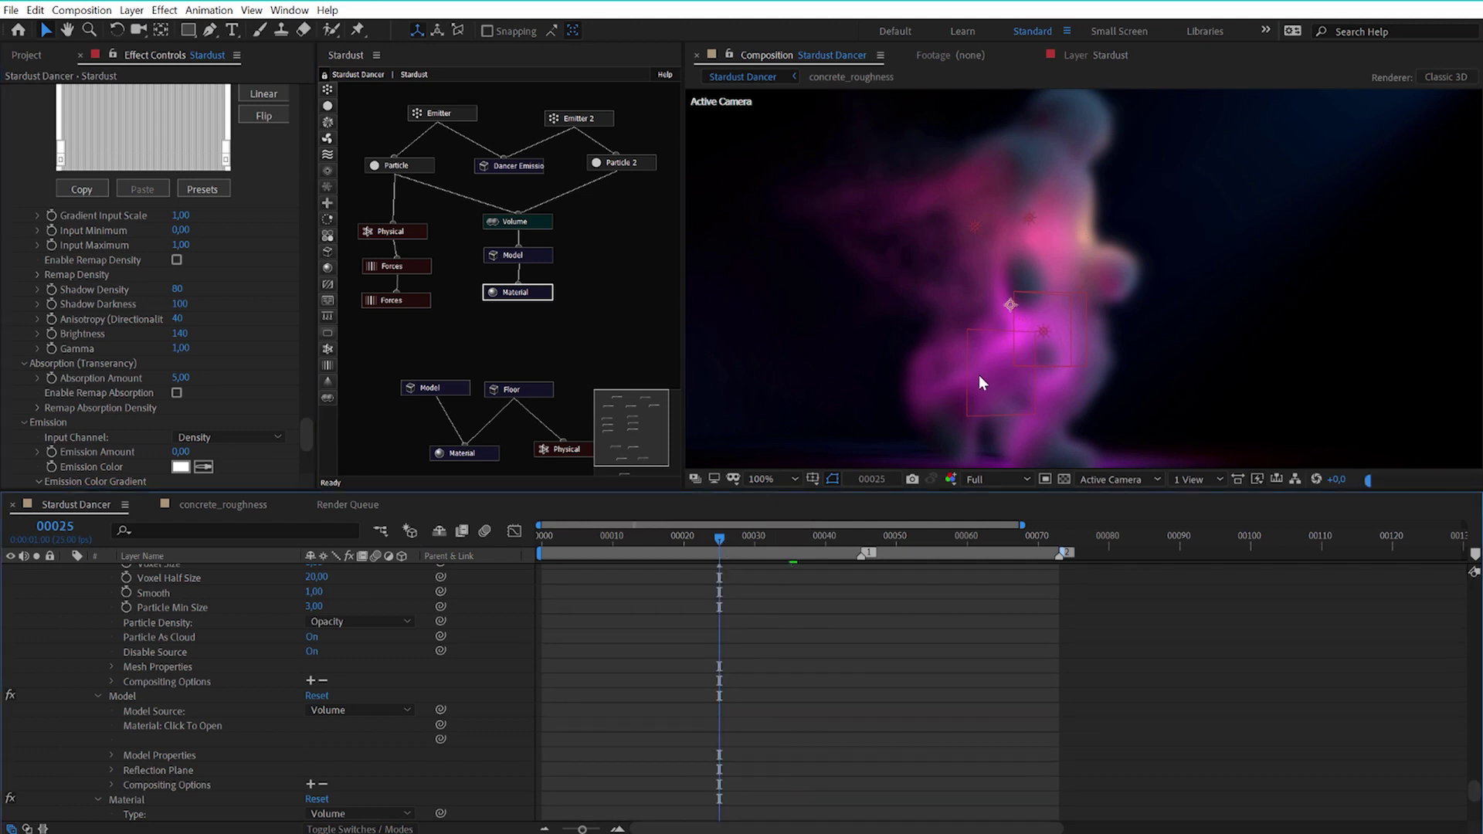
pyautogui.click(787, 542)
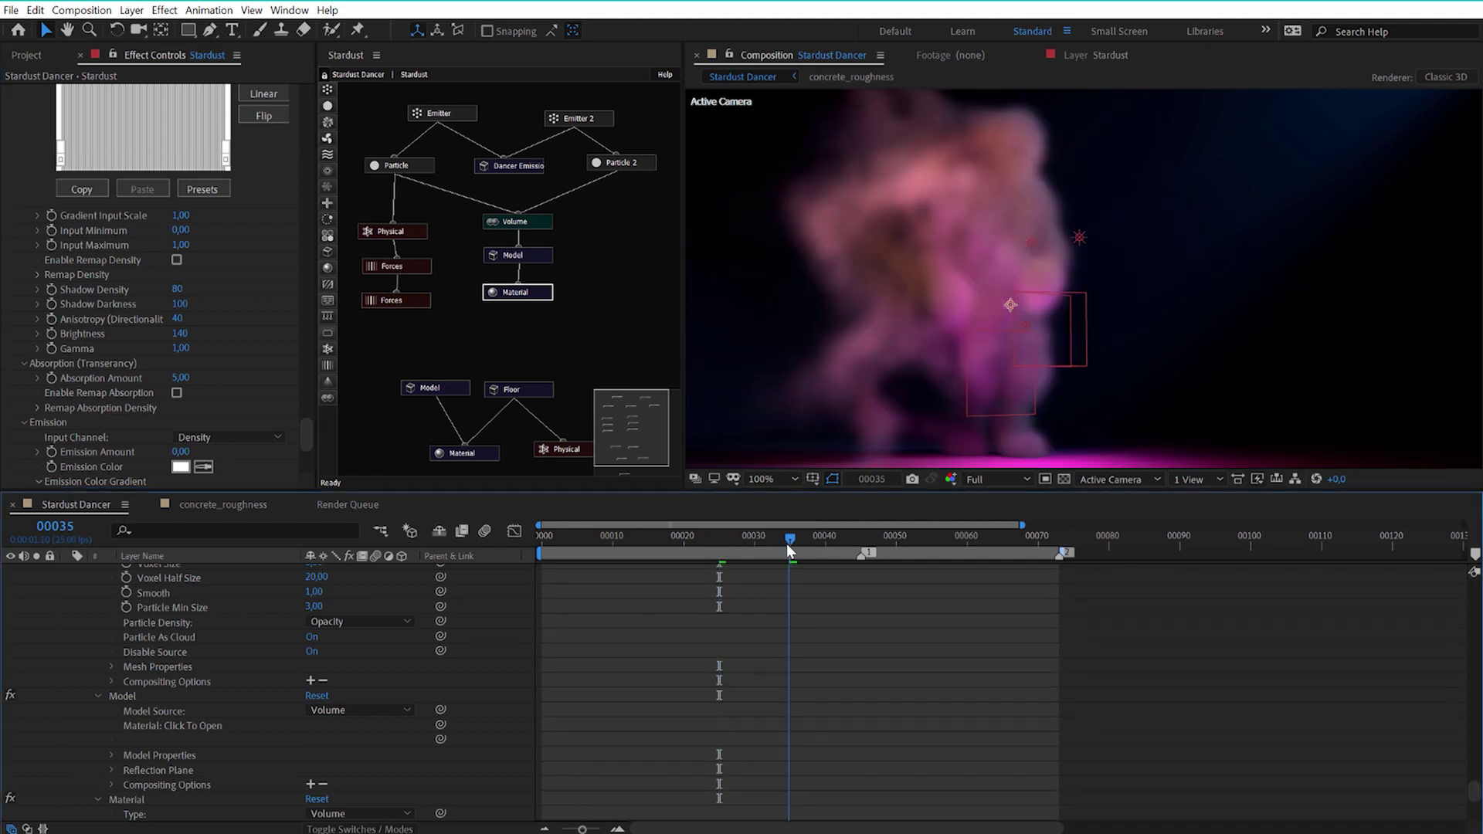
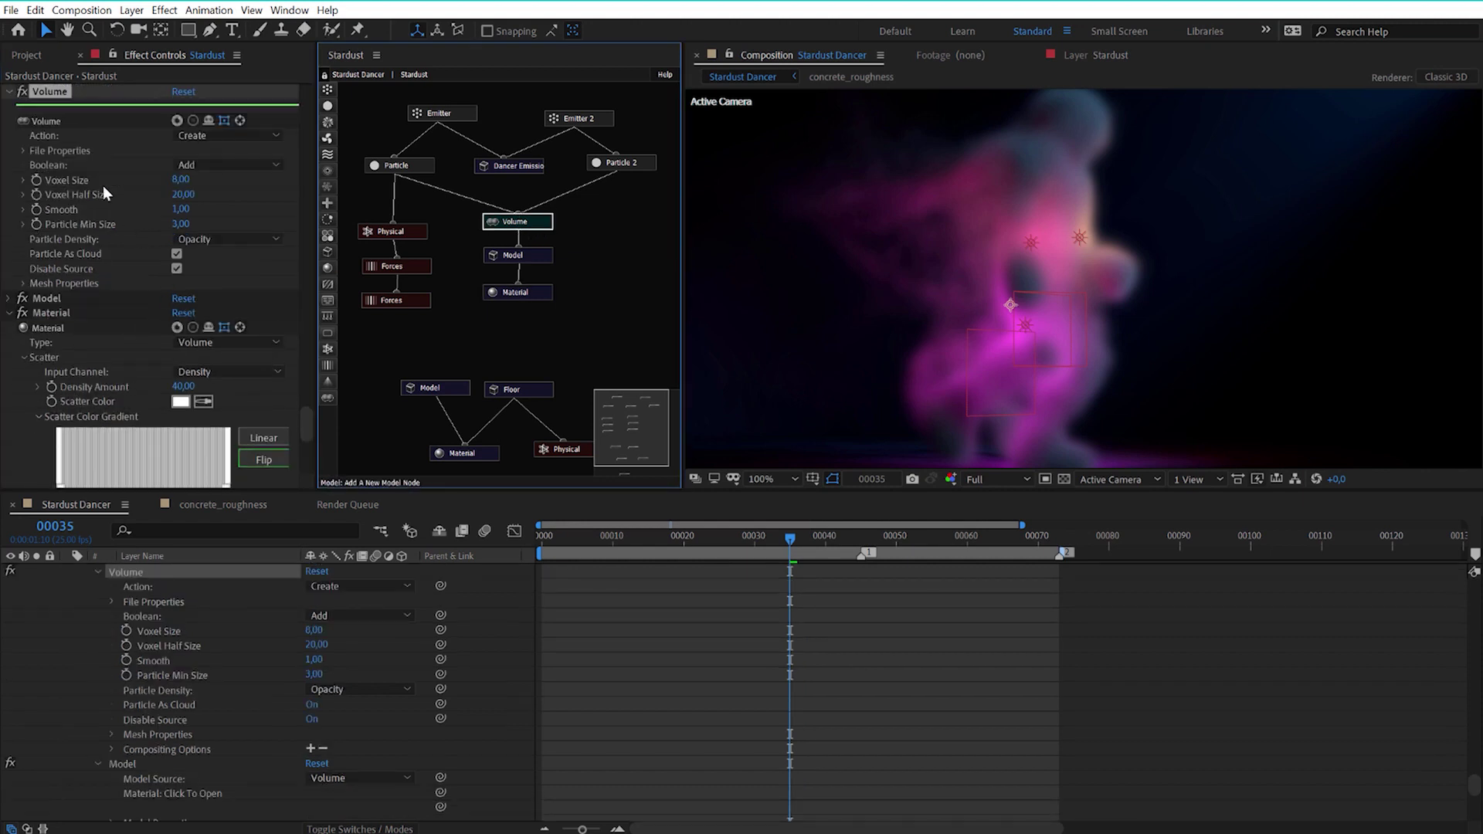
pyautogui.click(181, 180)
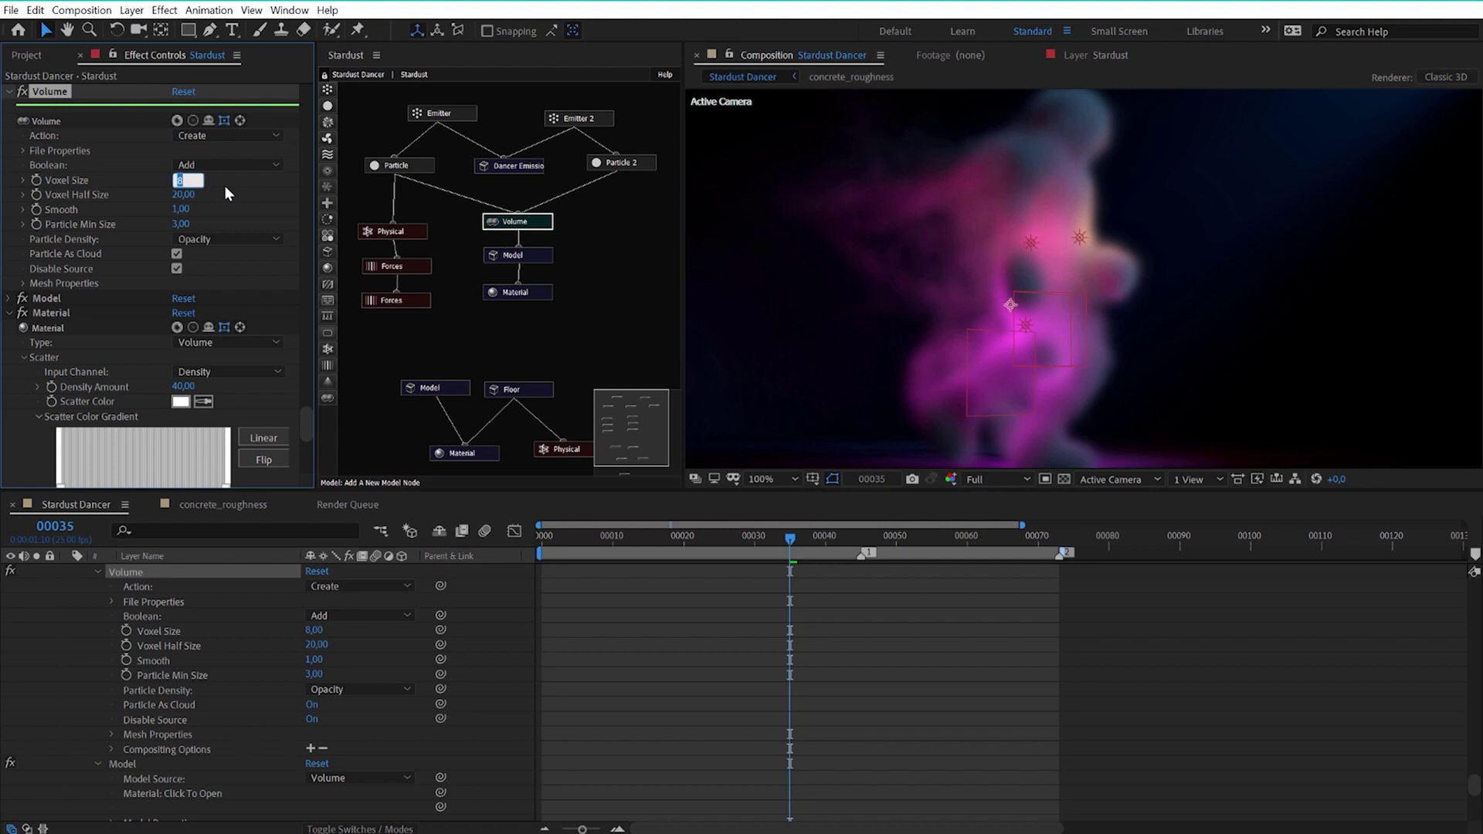
pyautogui.write('6')
pyautogui.press('Return')
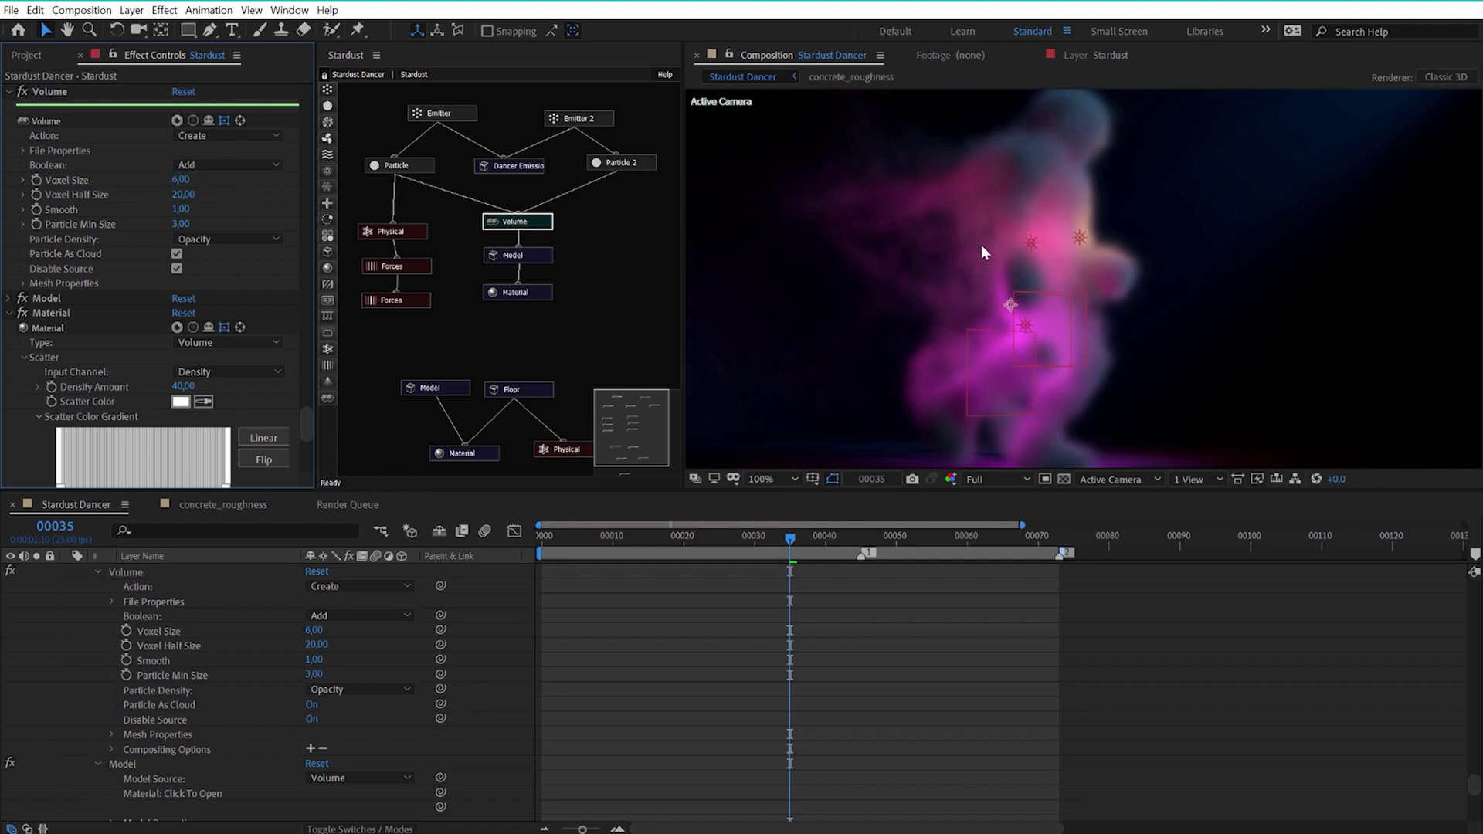
pyautogui.moveTo(791, 546); pyautogui.dragTo(719, 546)
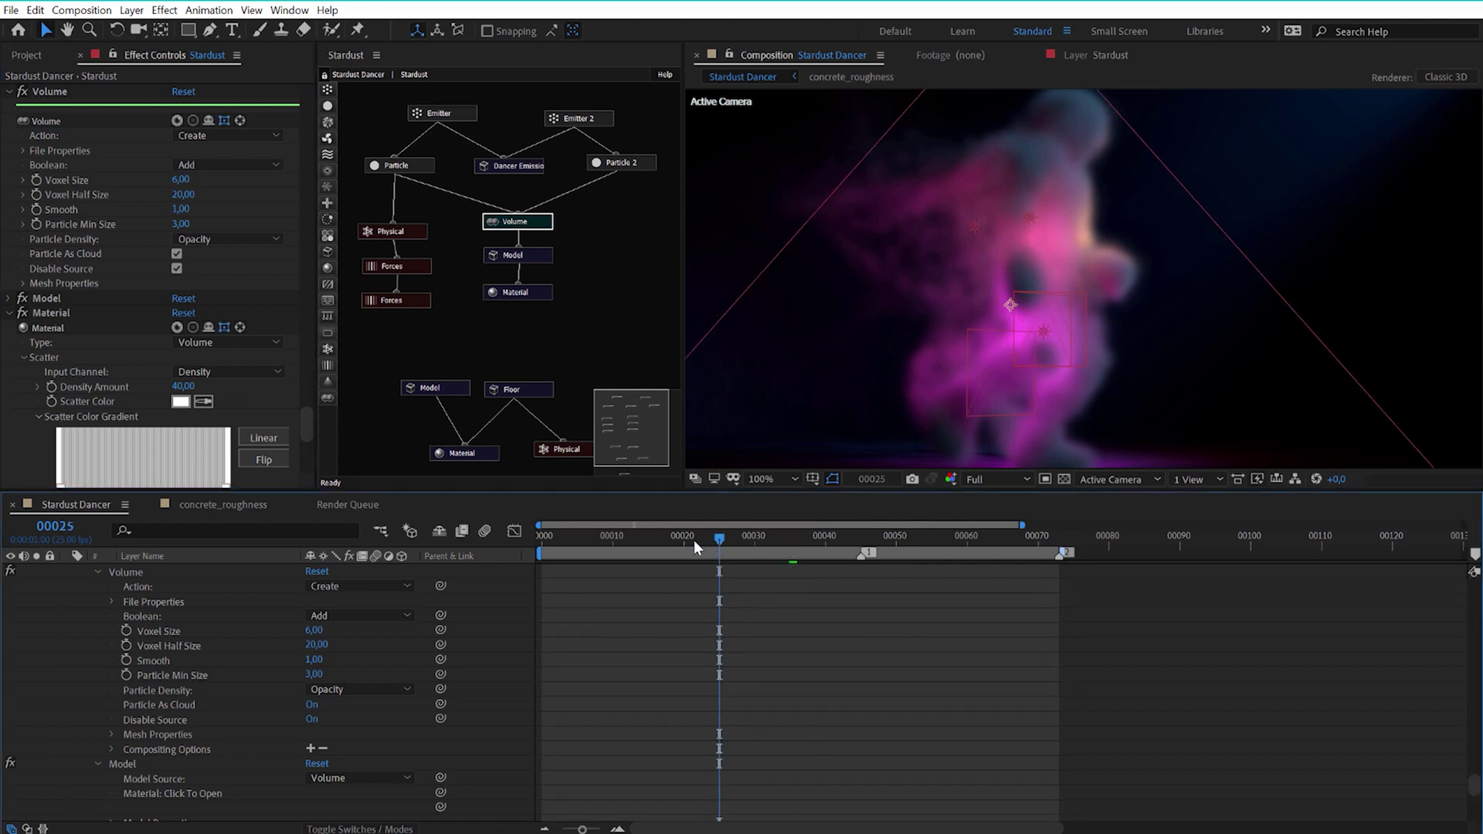
pyautogui.scroll(-2, 929, 327)
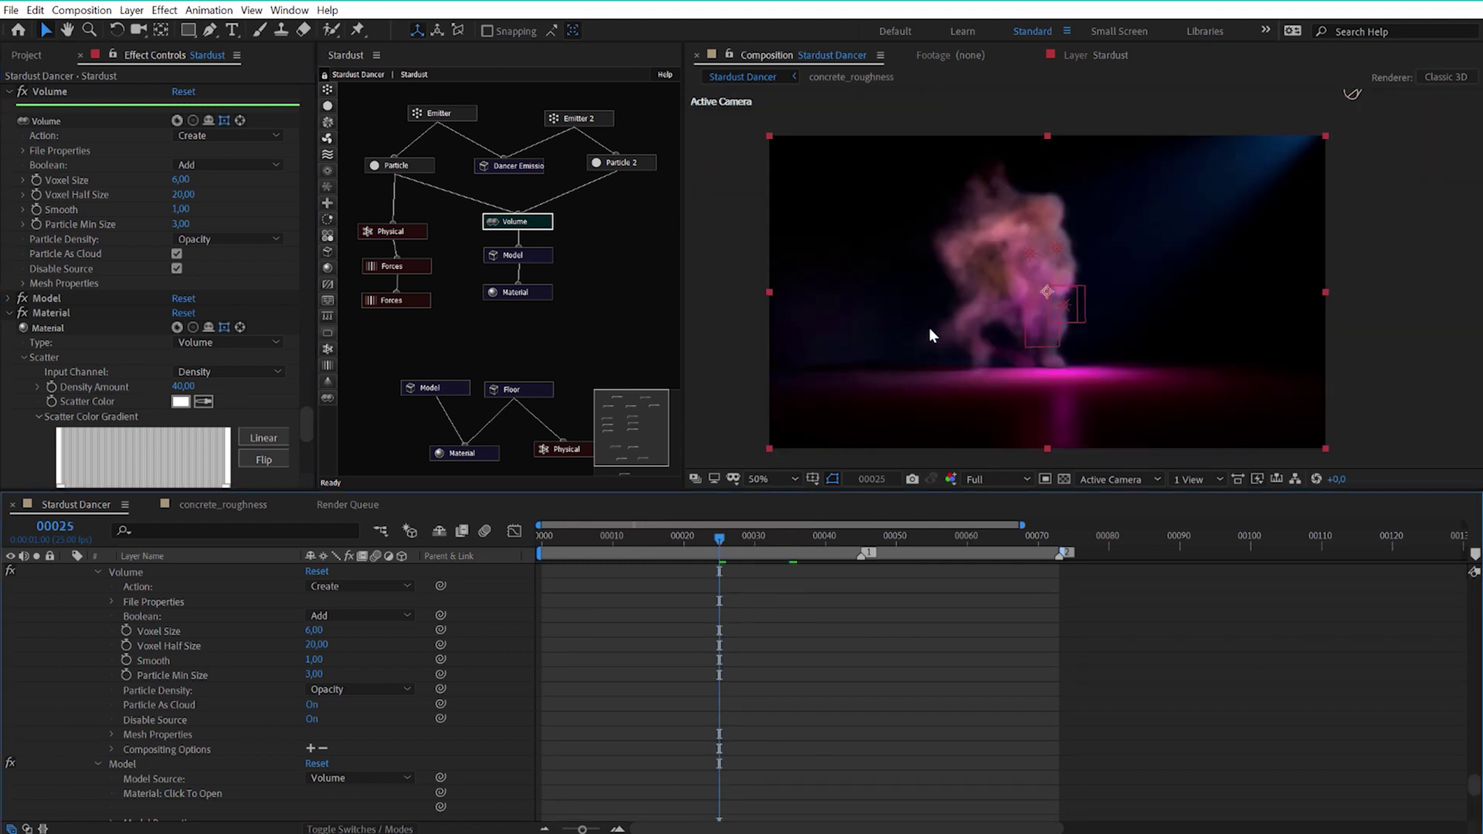
pyautogui.click(648, 536)
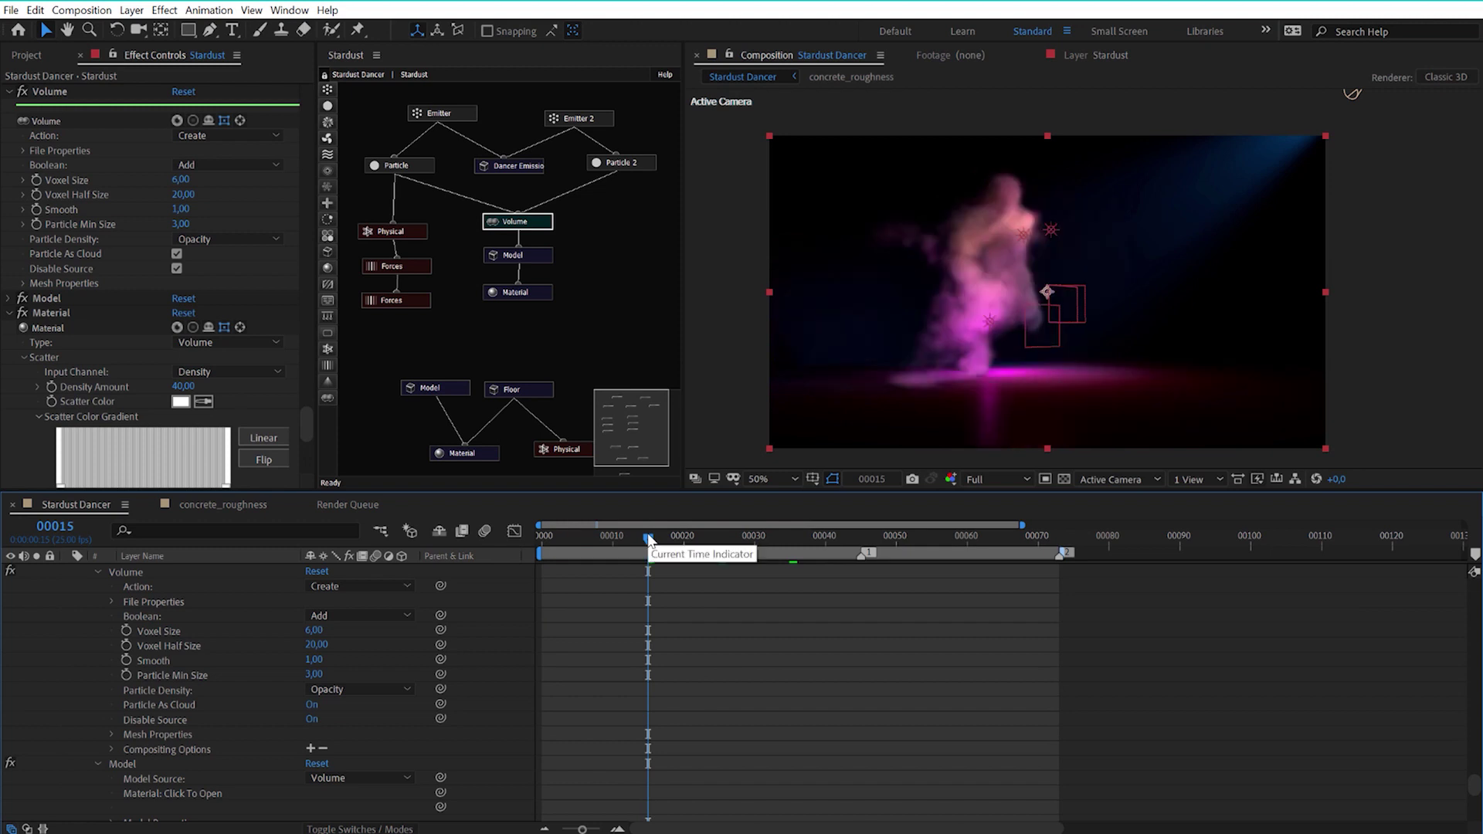
# Set Stardust's render Quality Settings to Very High and inspect the smoke up close around frame 15
pyautogui.moveTo(306, 437); pyautogui.dragTo(315, 121)
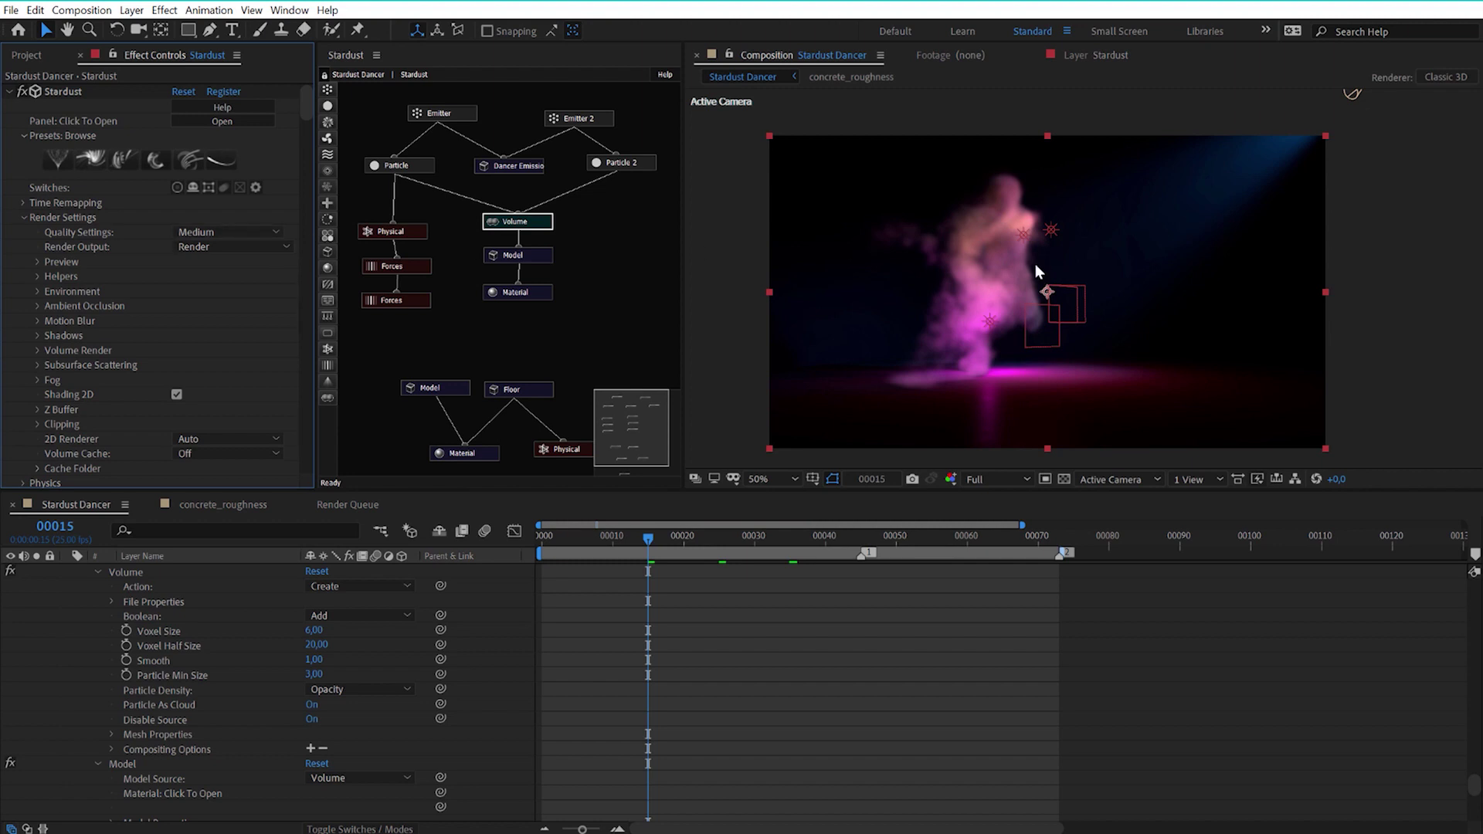
pyautogui.click(199, 232)
pyautogui.click(220, 287)
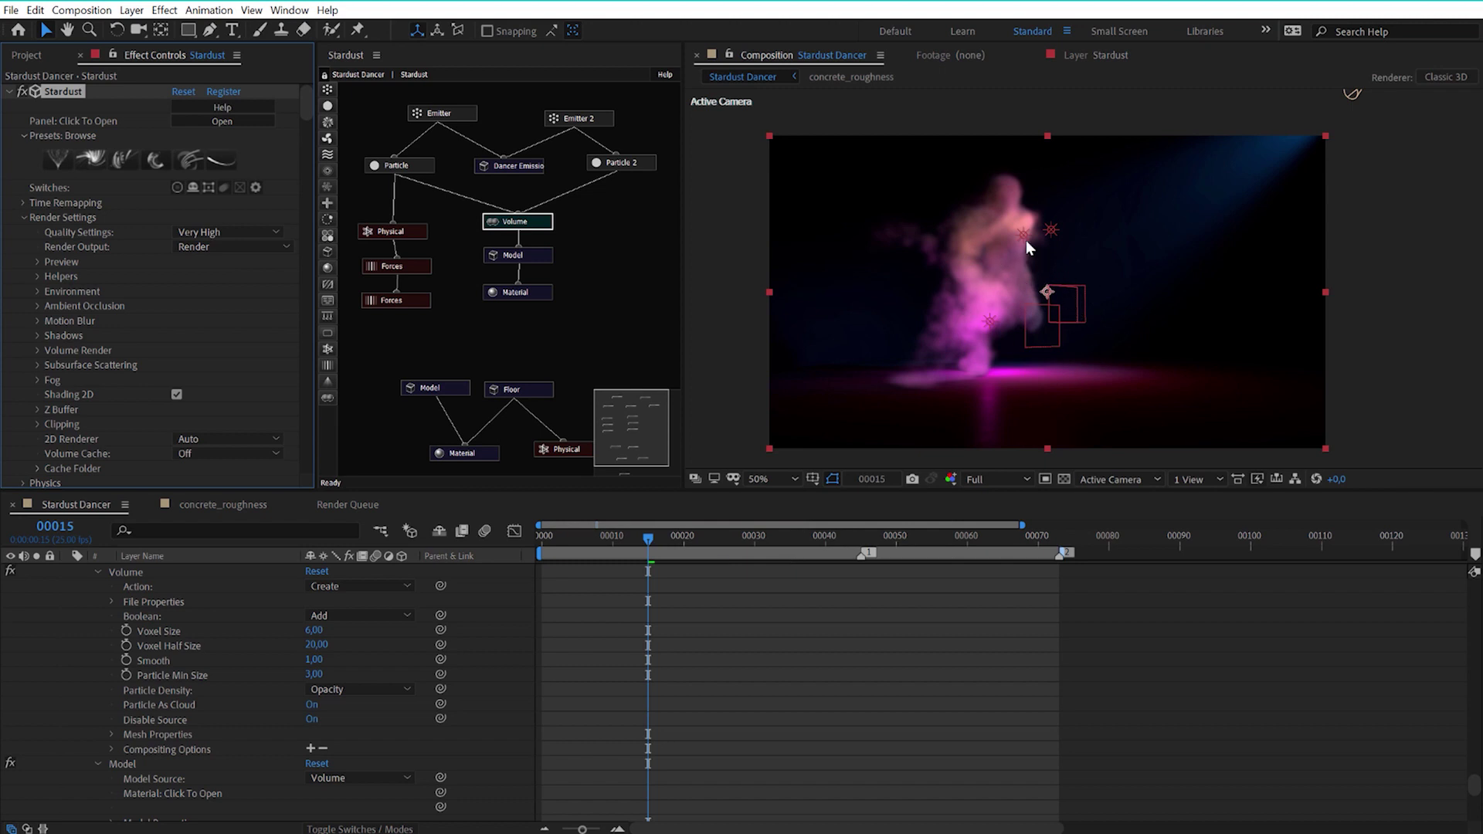
pyautogui.press('.')
pyautogui.press('.')
pyautogui.press(',')
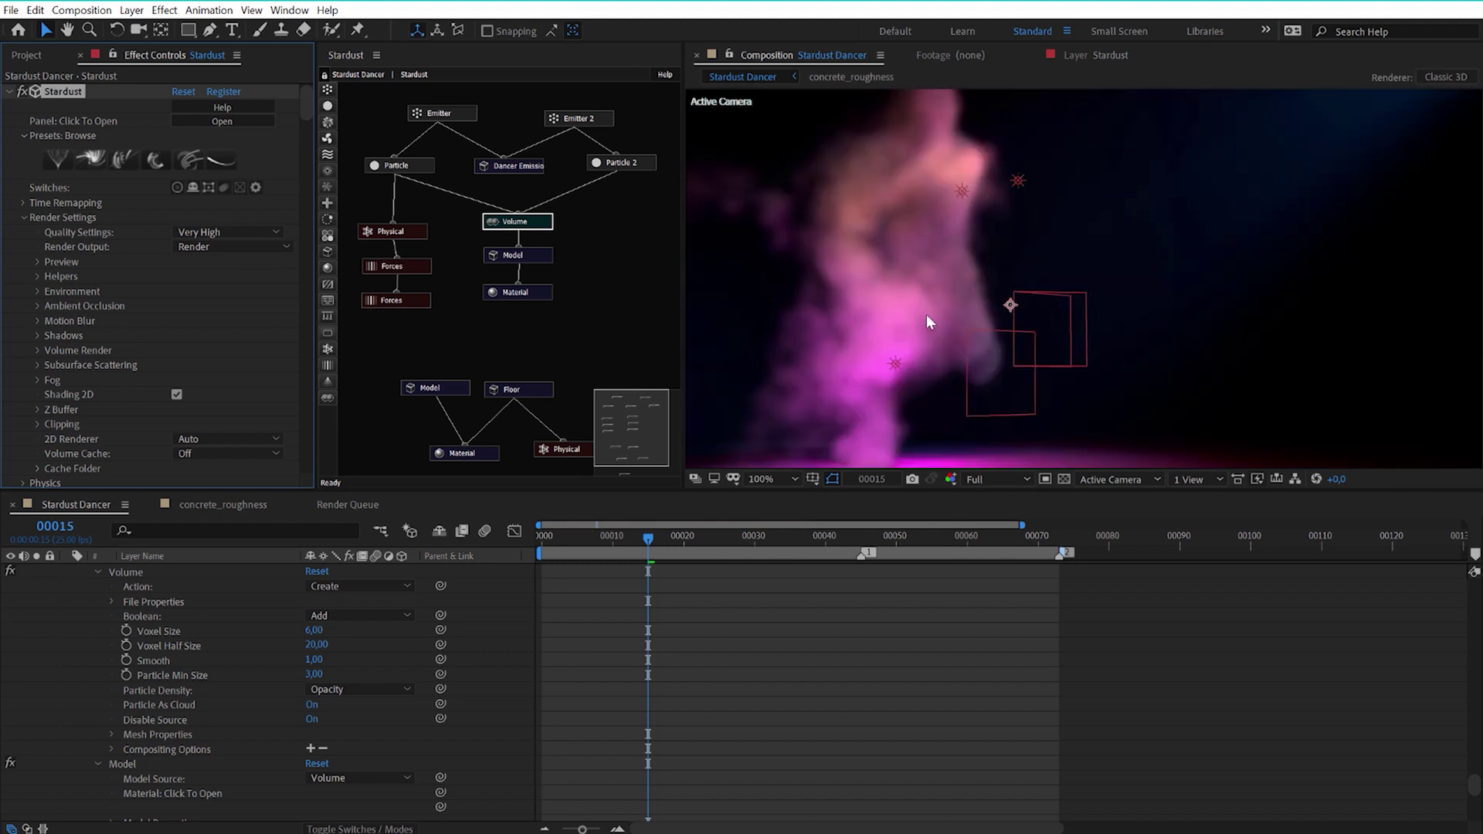
pyautogui.press('.')
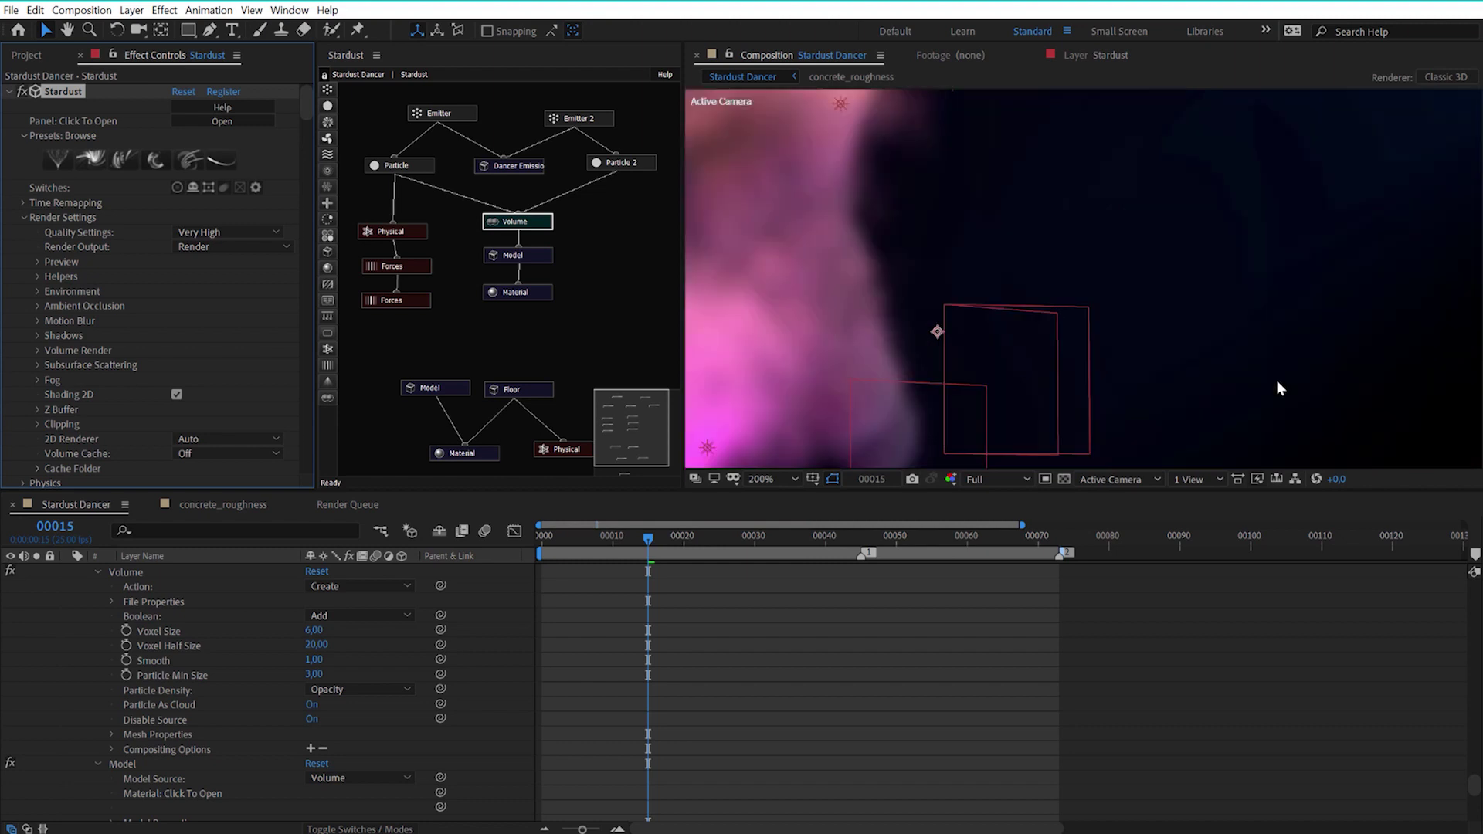
pyautogui.press(',')
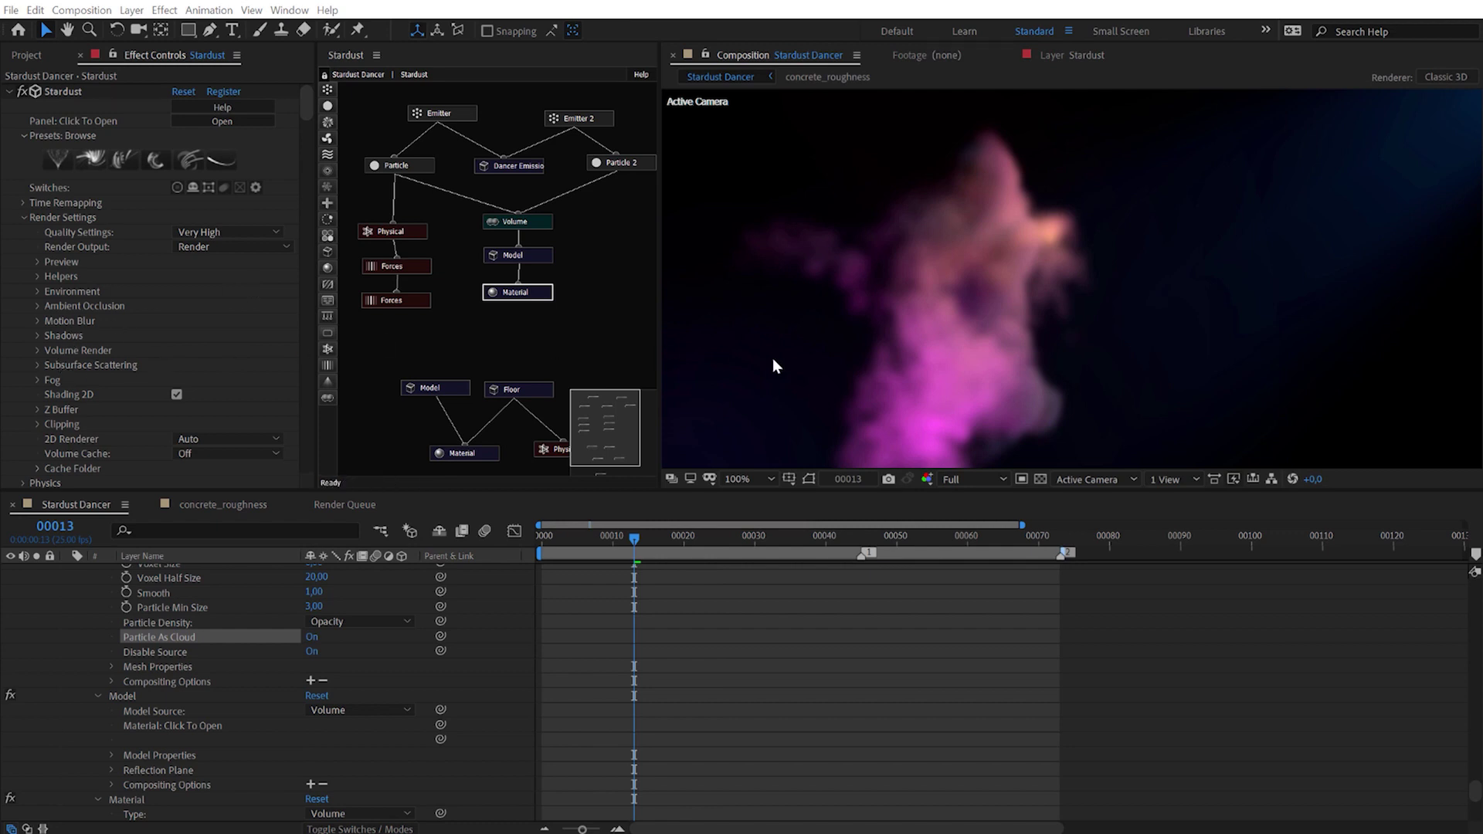
# Try the Volume Render's Volume Quality at 25 and inspect the smoke up close at frame 13
pyautogui.click(37, 350)
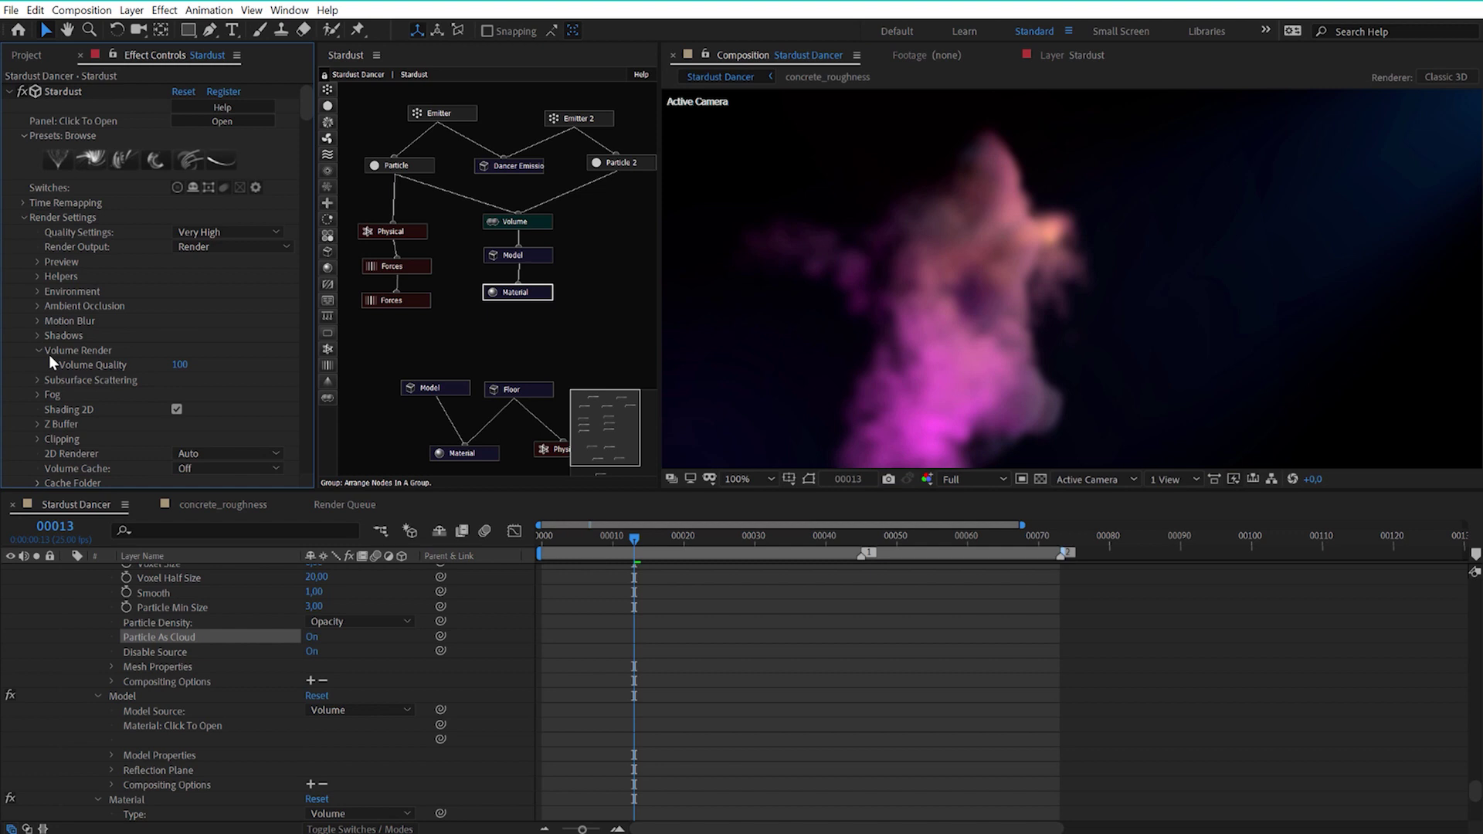
pyautogui.click(181, 365)
pyautogui.write('25')
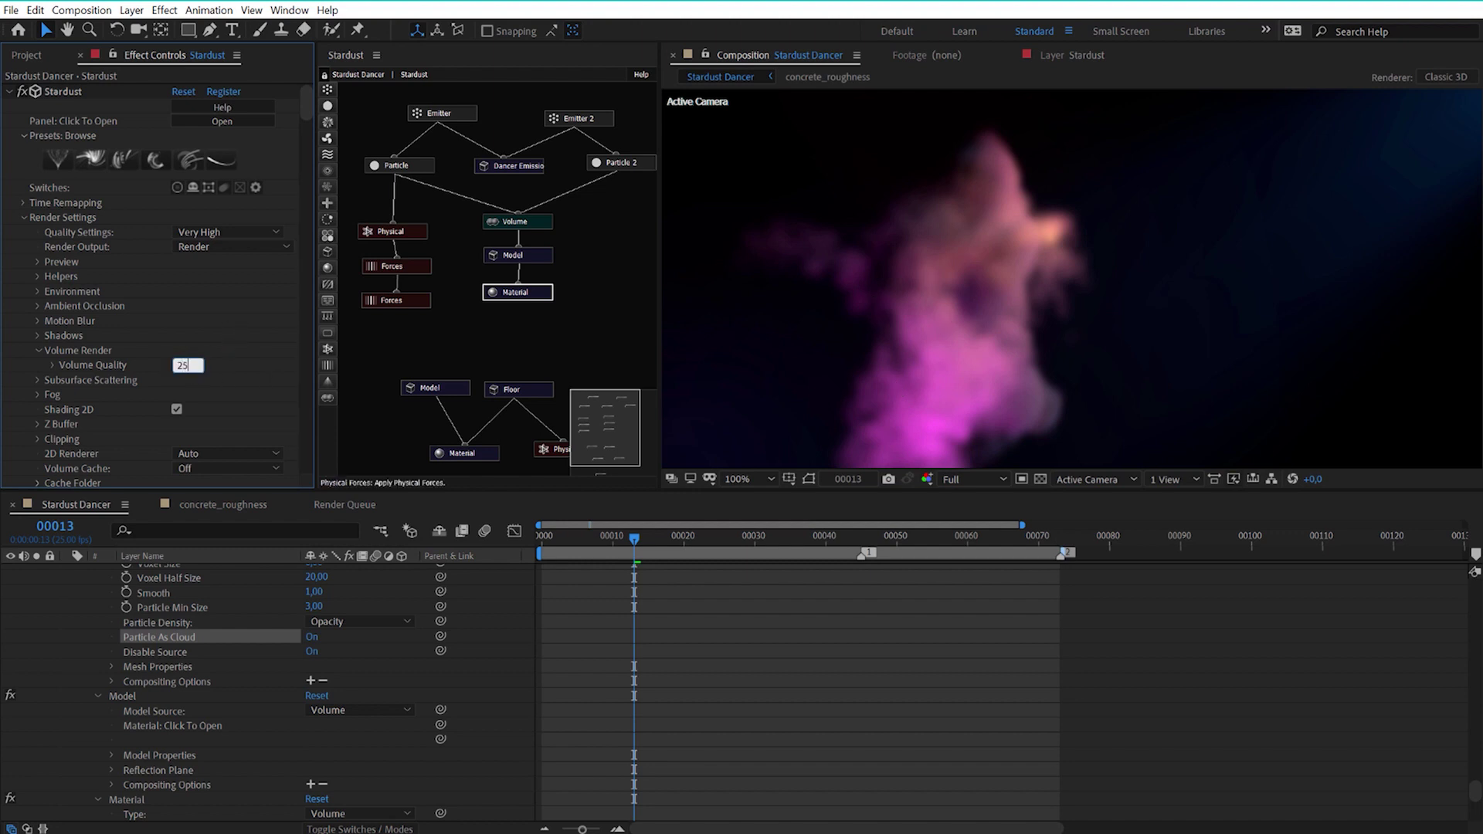
pyautogui.click(225, 303)
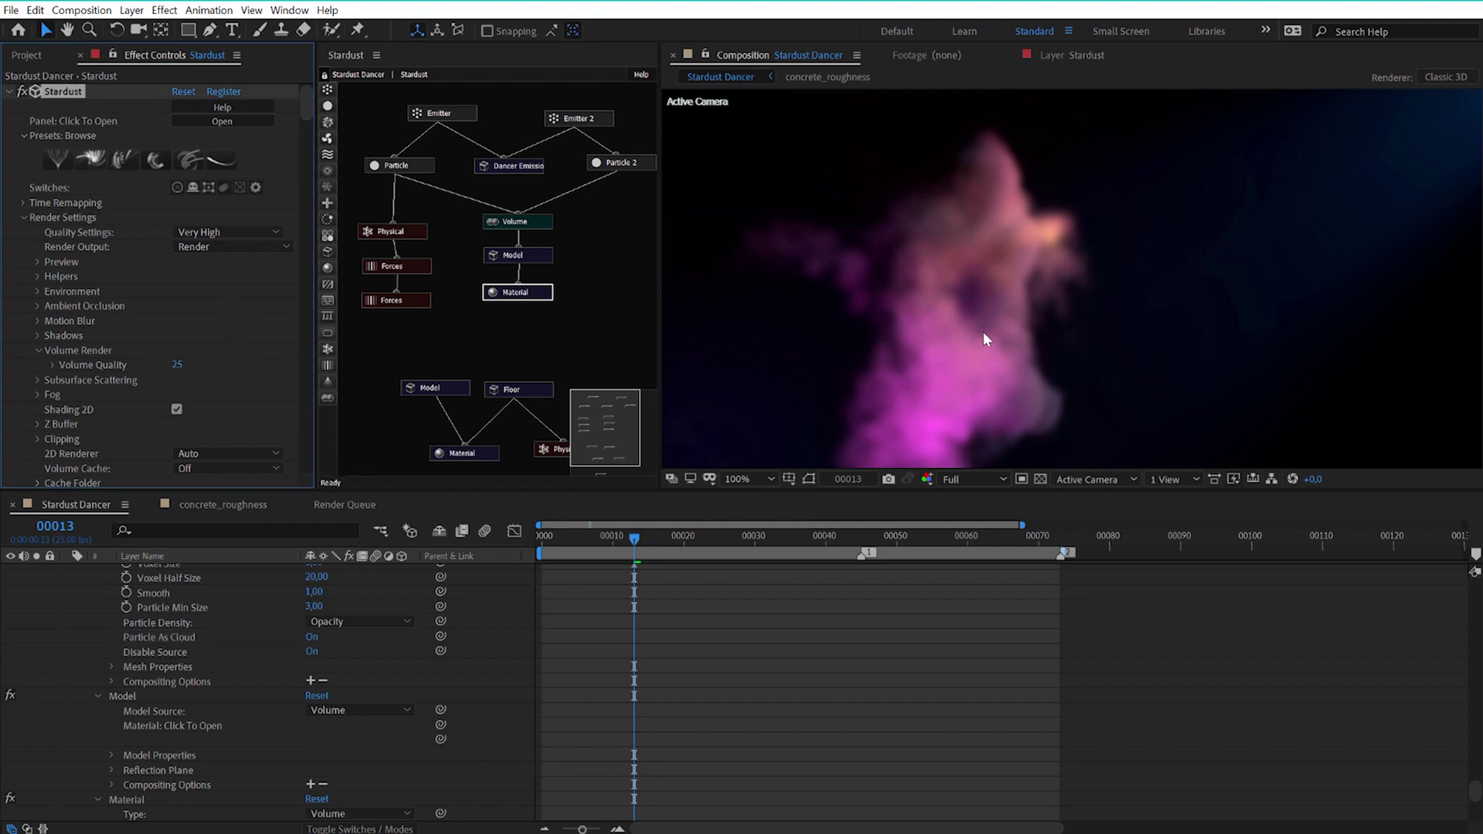
pyautogui.scroll(2, 977, 328)
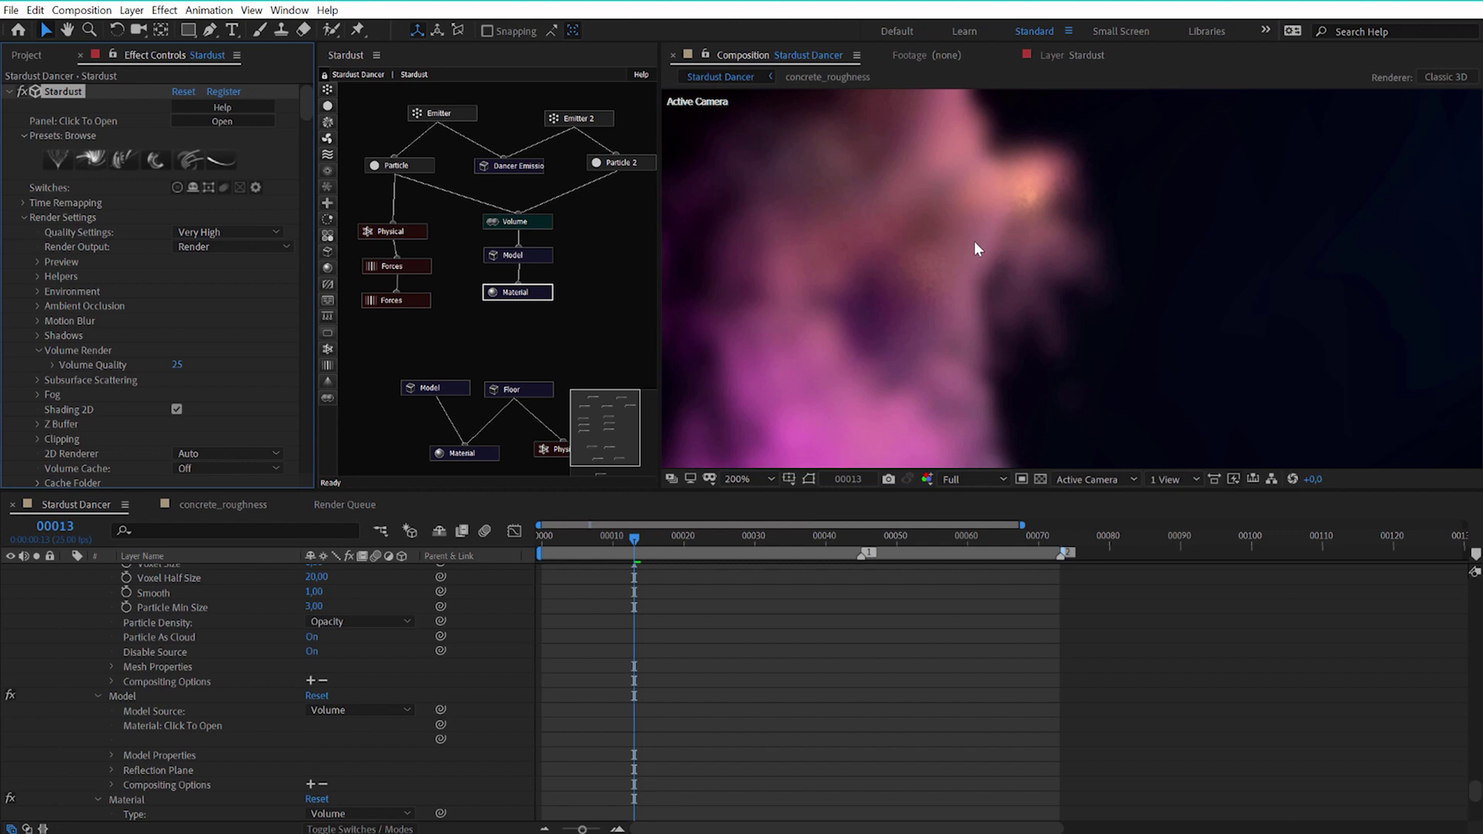
pyautogui.scroll(-4, 974, 246)
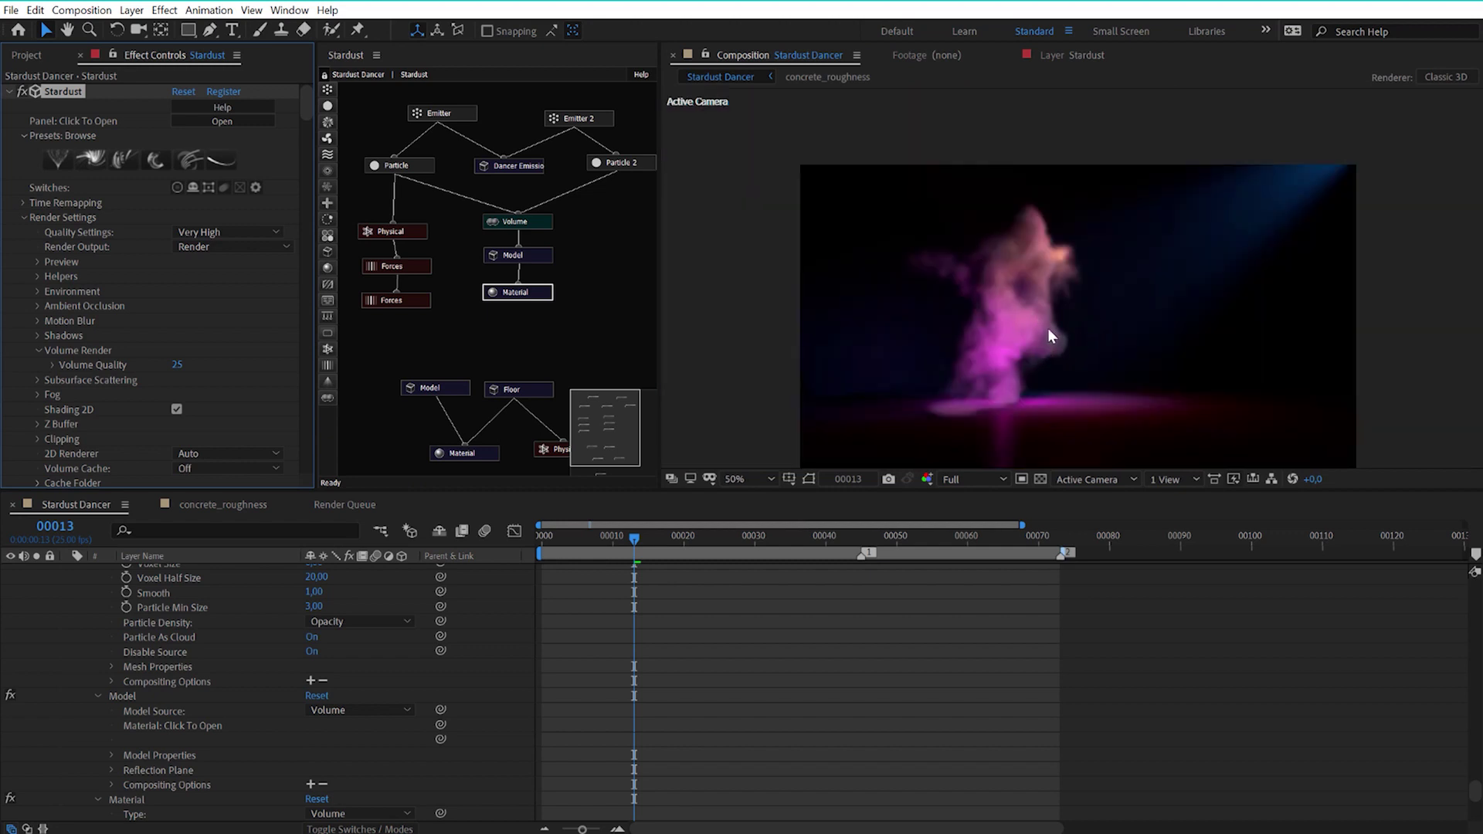
pyautogui.scroll(2, 1049, 334)
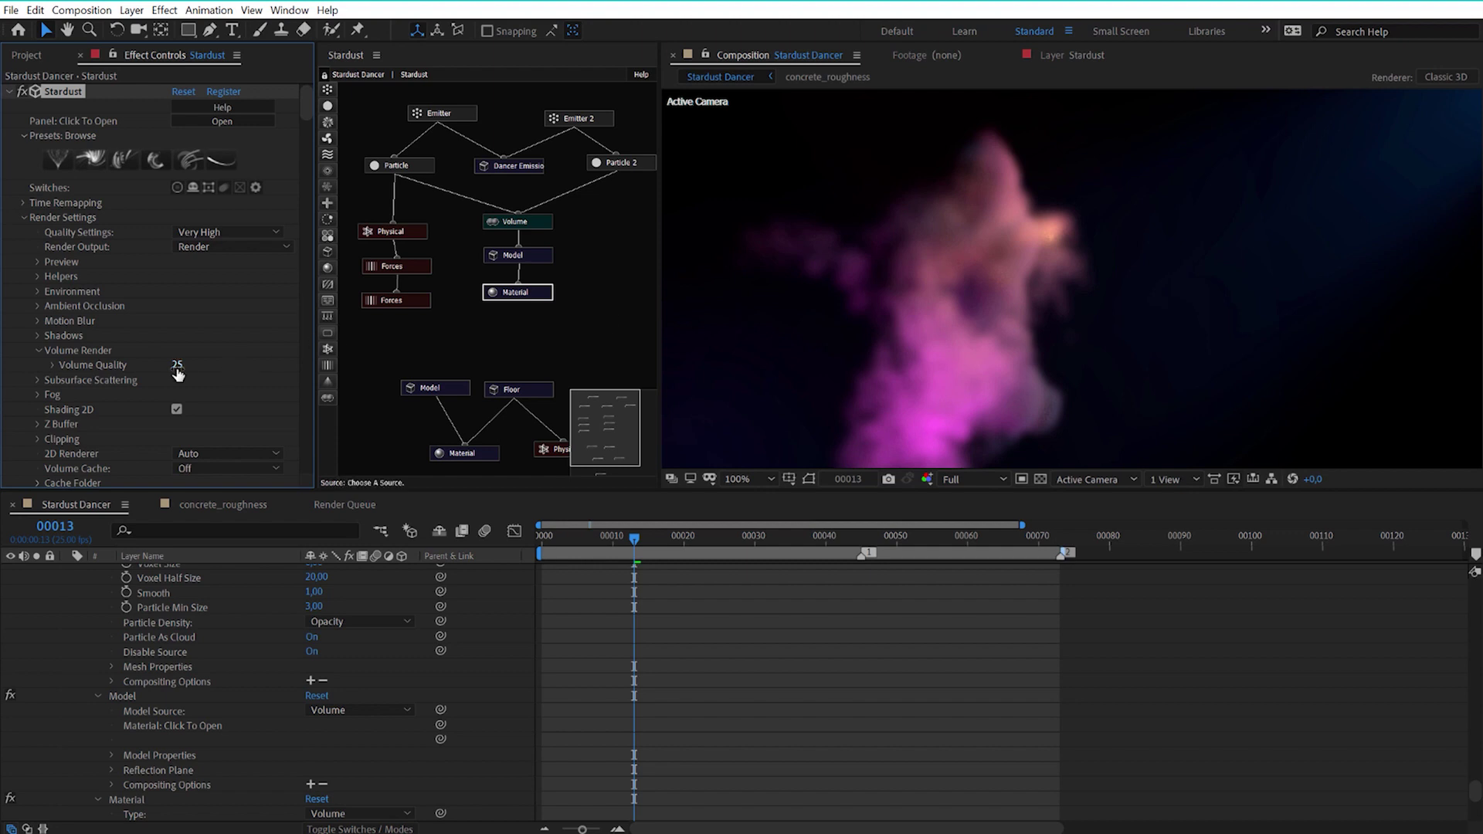
# Try the Volume Quality at 5, inspect the smoke's grain up close, and enter another quality value
pyautogui.scroll(-2, 984, 304)
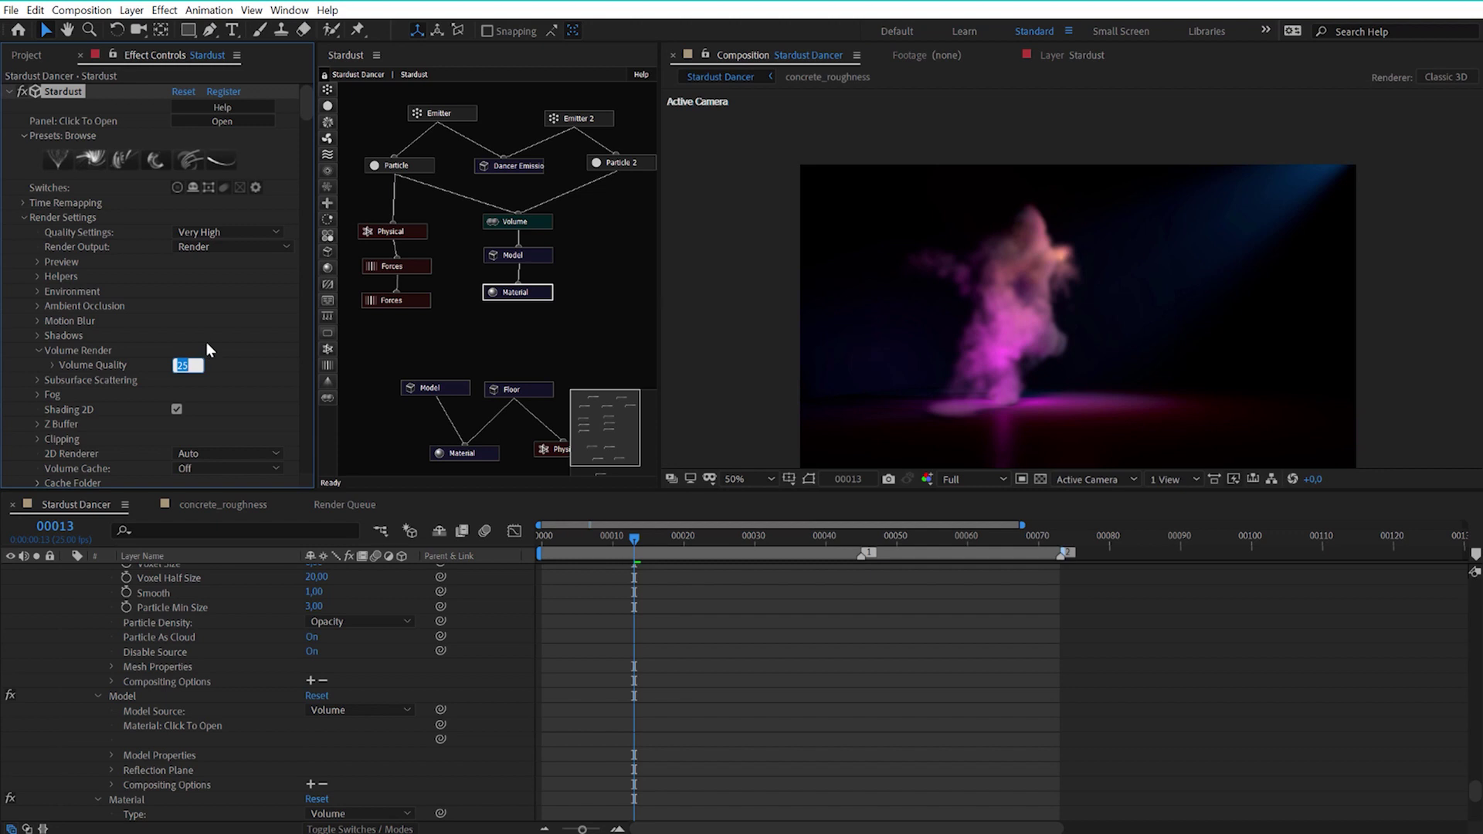
pyautogui.press('Return')
pyautogui.scroll(2, 1135, 373)
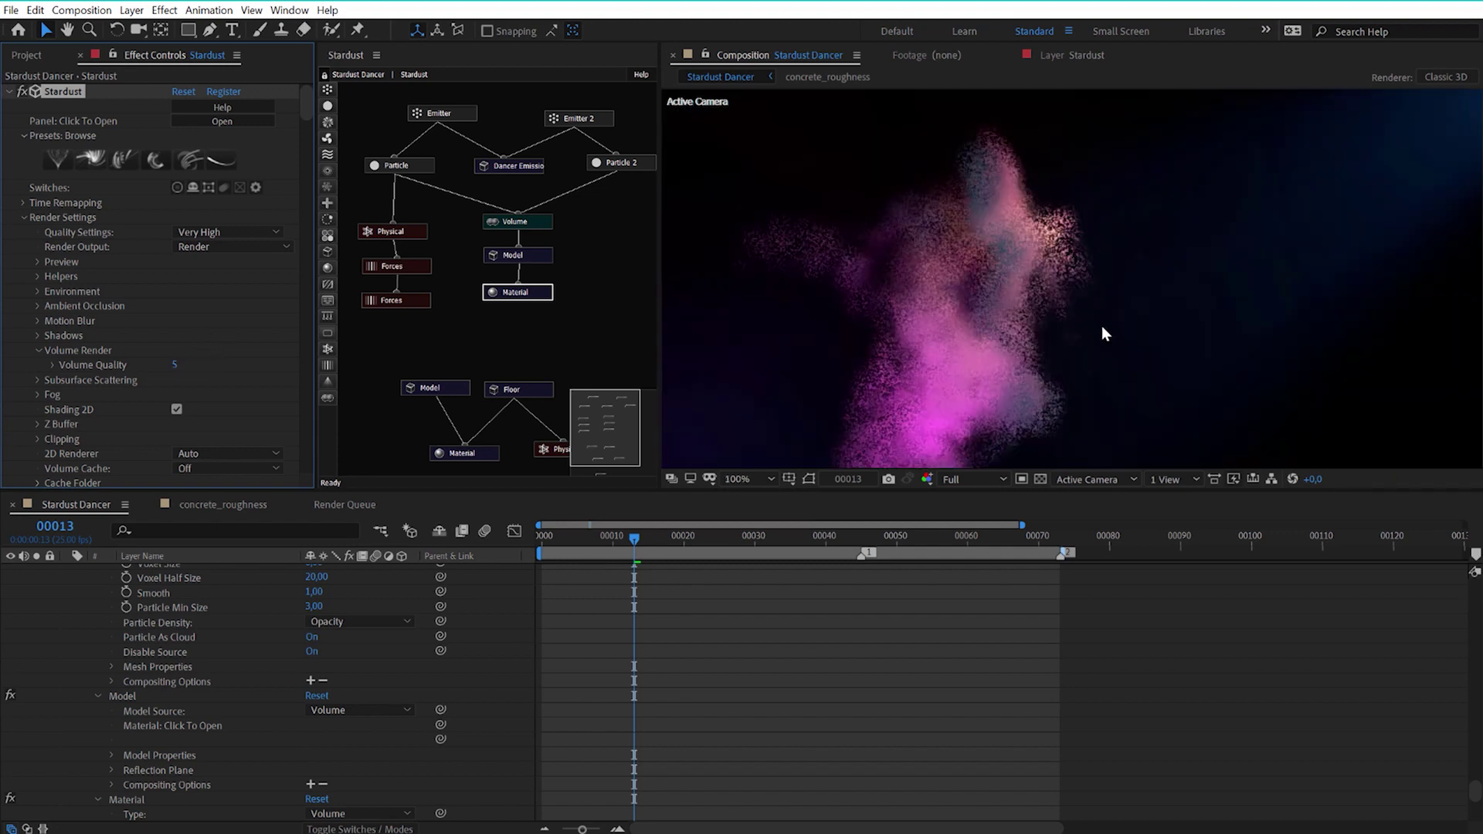
pyautogui.scroll(-2, 985, 272)
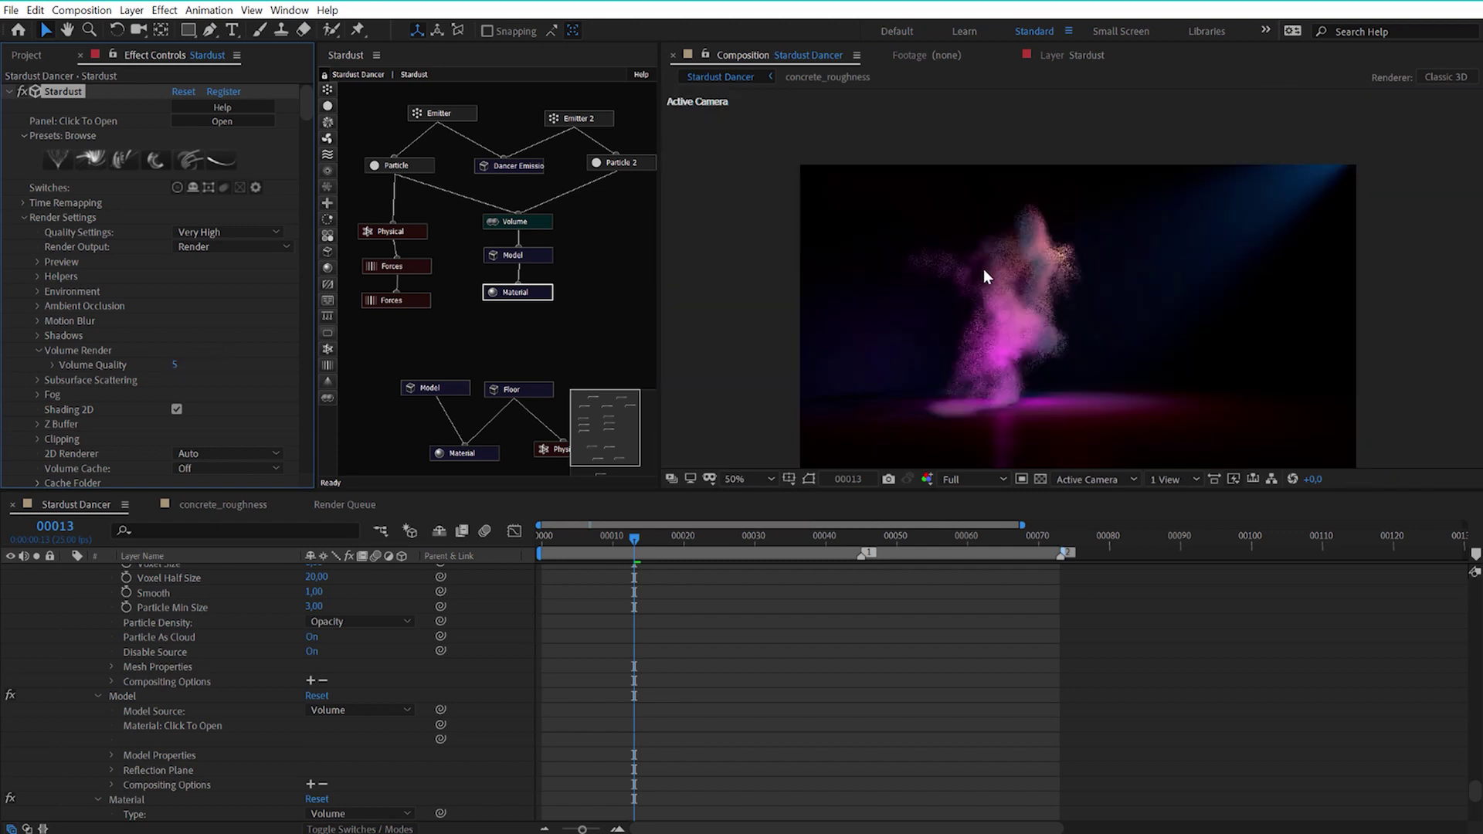
pyautogui.click(176, 369)
pyautogui.write('1')
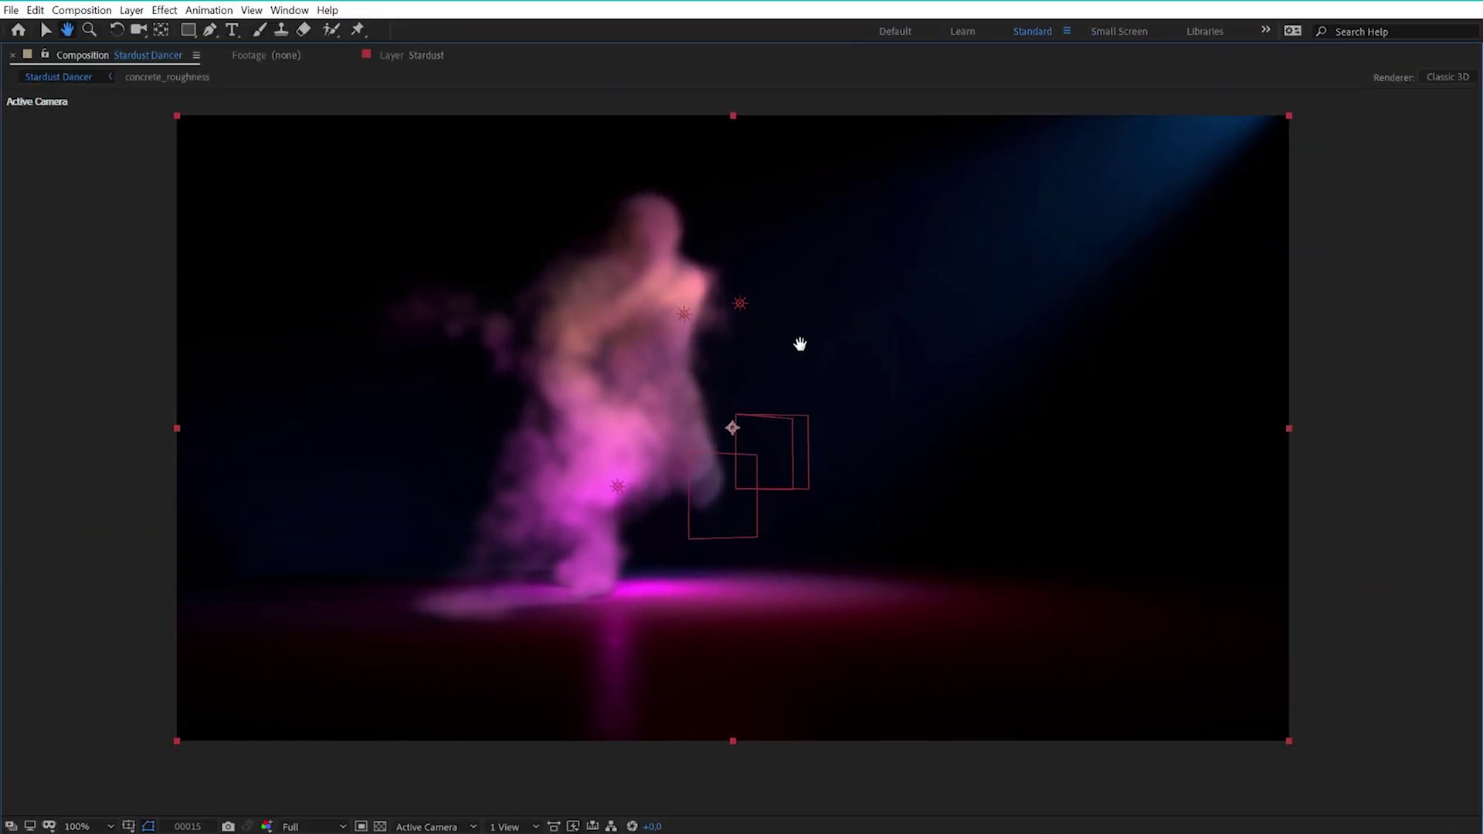
# Play back the smoke dancer animation in the enlarged composition view
pyautogui.press('space')
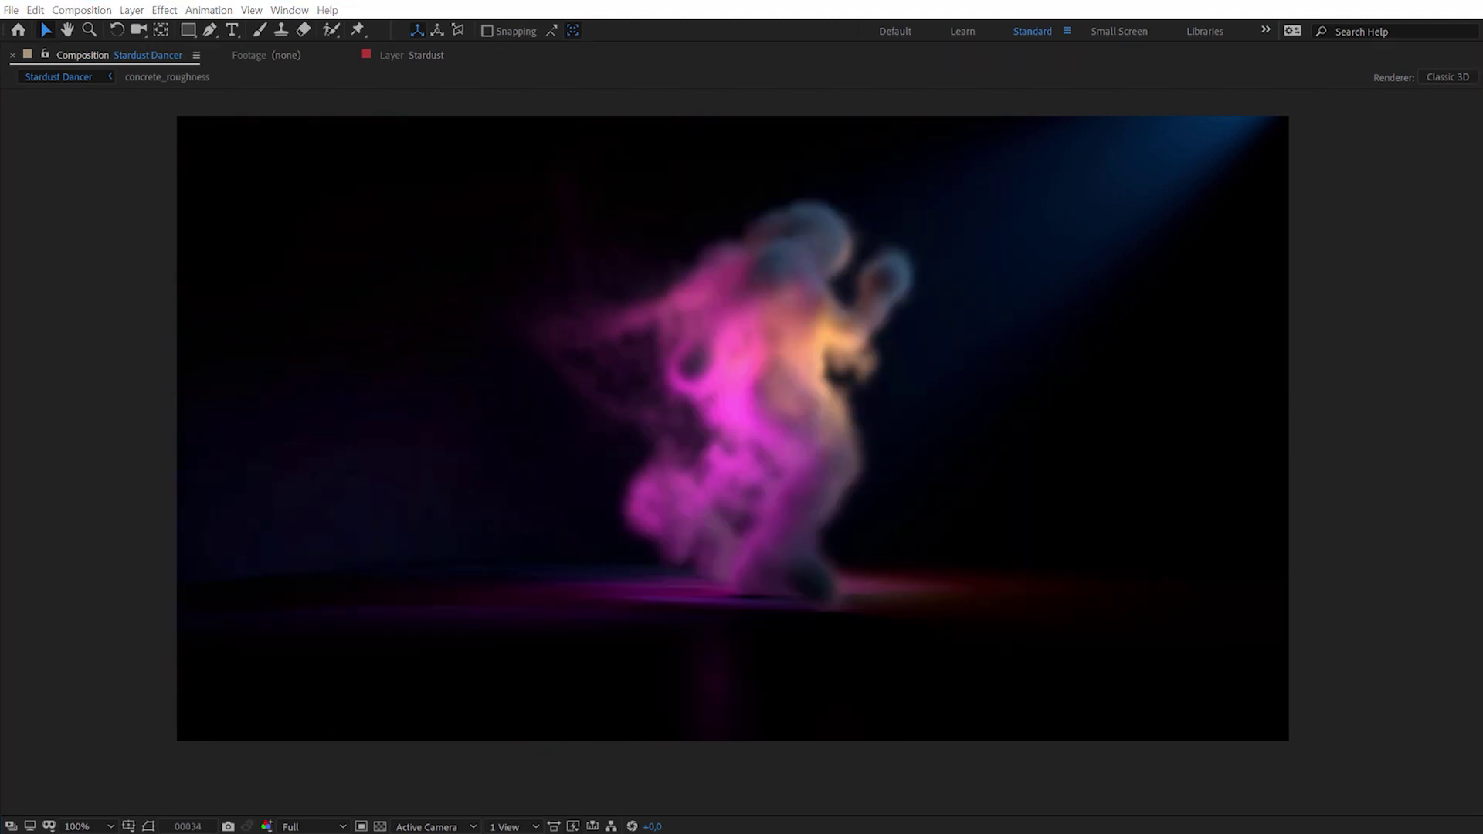
# Switch to the browser, browse graphicinmotion.com's Stardust tutorials, show all tutorials again, and return to the After Effects preview
pyautogui.hotkey('alt', 'Tab')
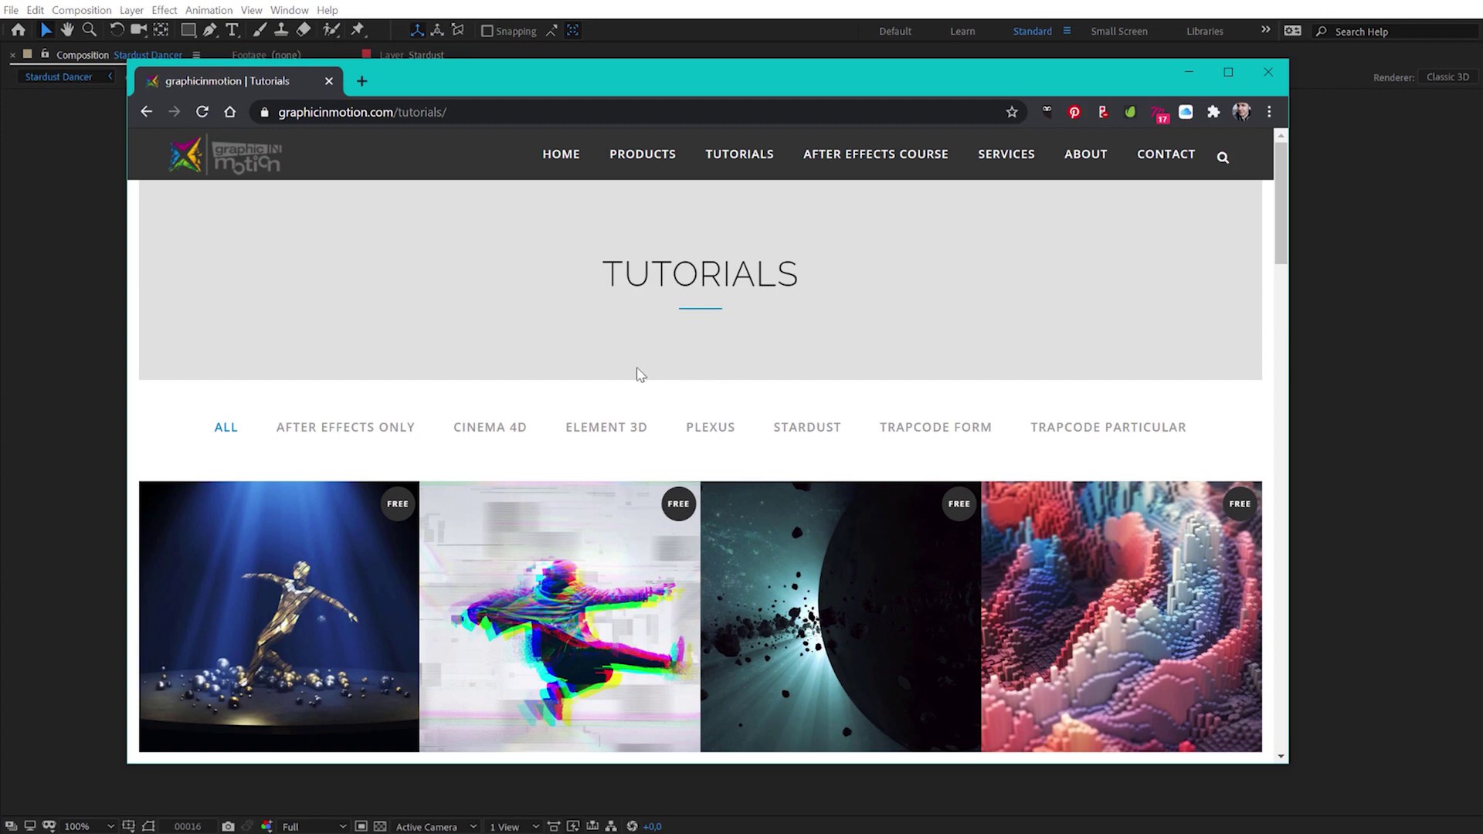
pyautogui.click(825, 438)
pyautogui.scroll(-10, 646, 465)
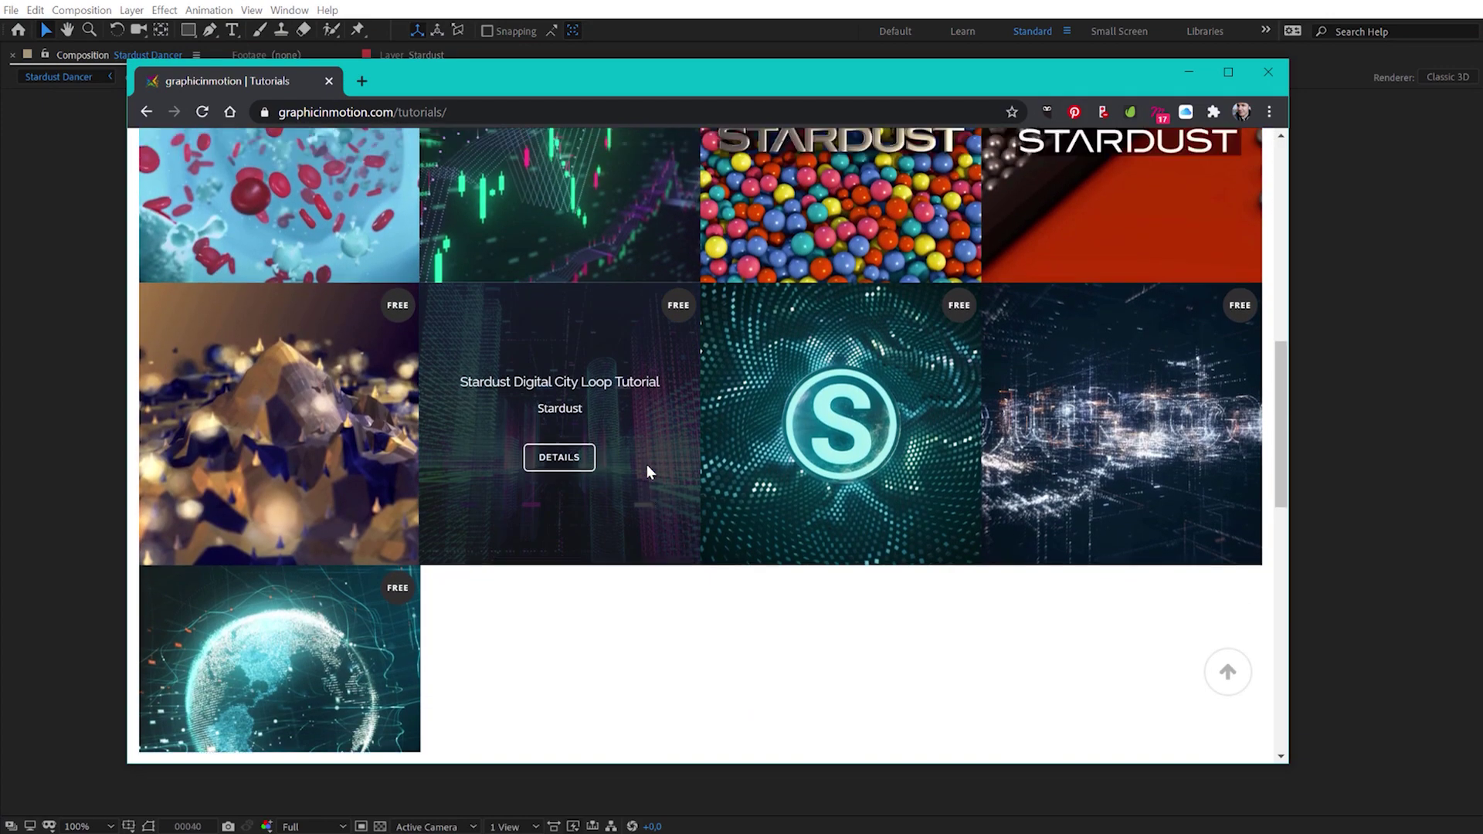
pyautogui.scroll(10, 647, 465)
pyautogui.click(224, 429)
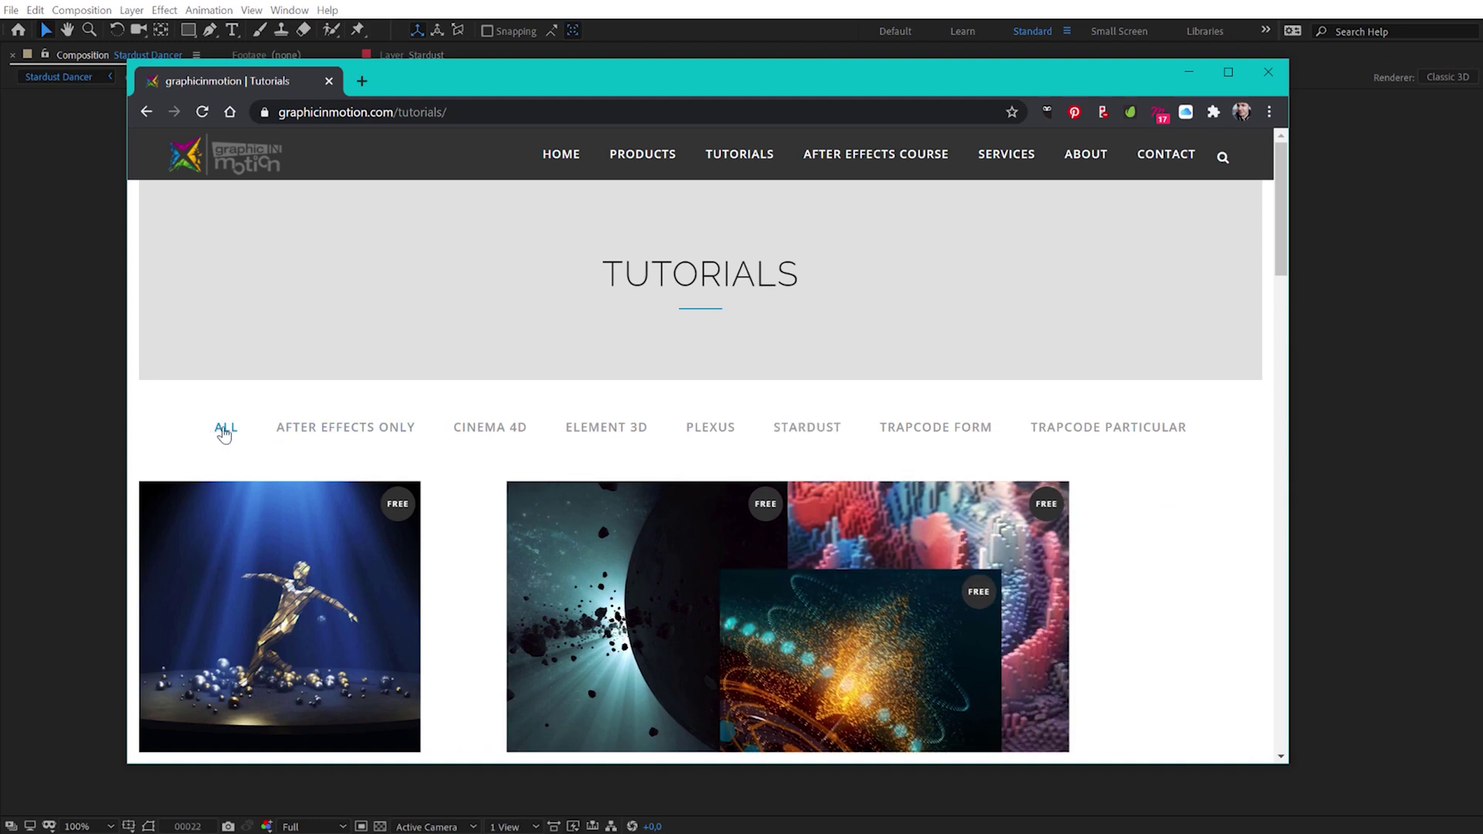
pyautogui.click(1189, 72)
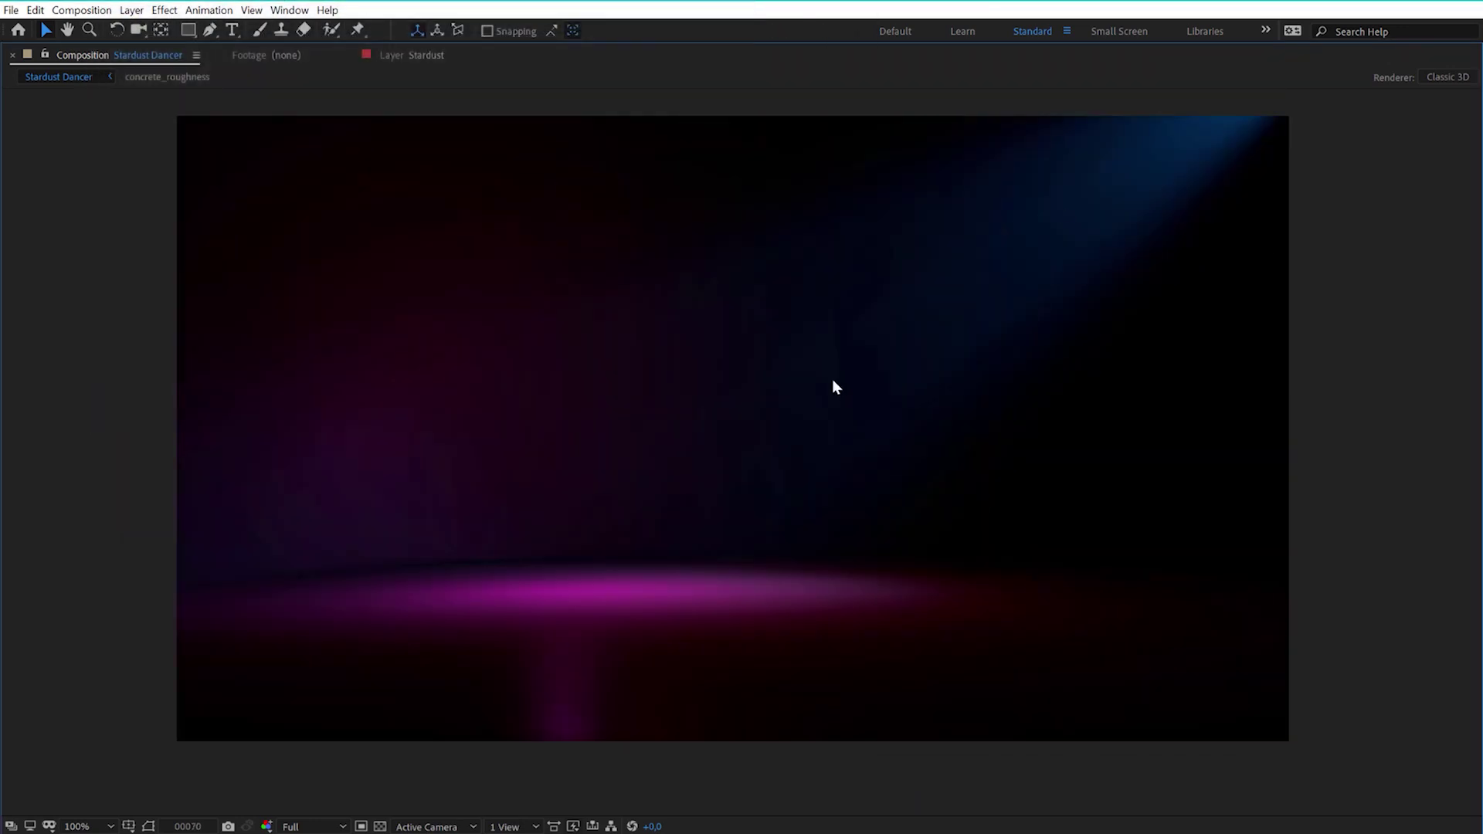
pyautogui.press('space')
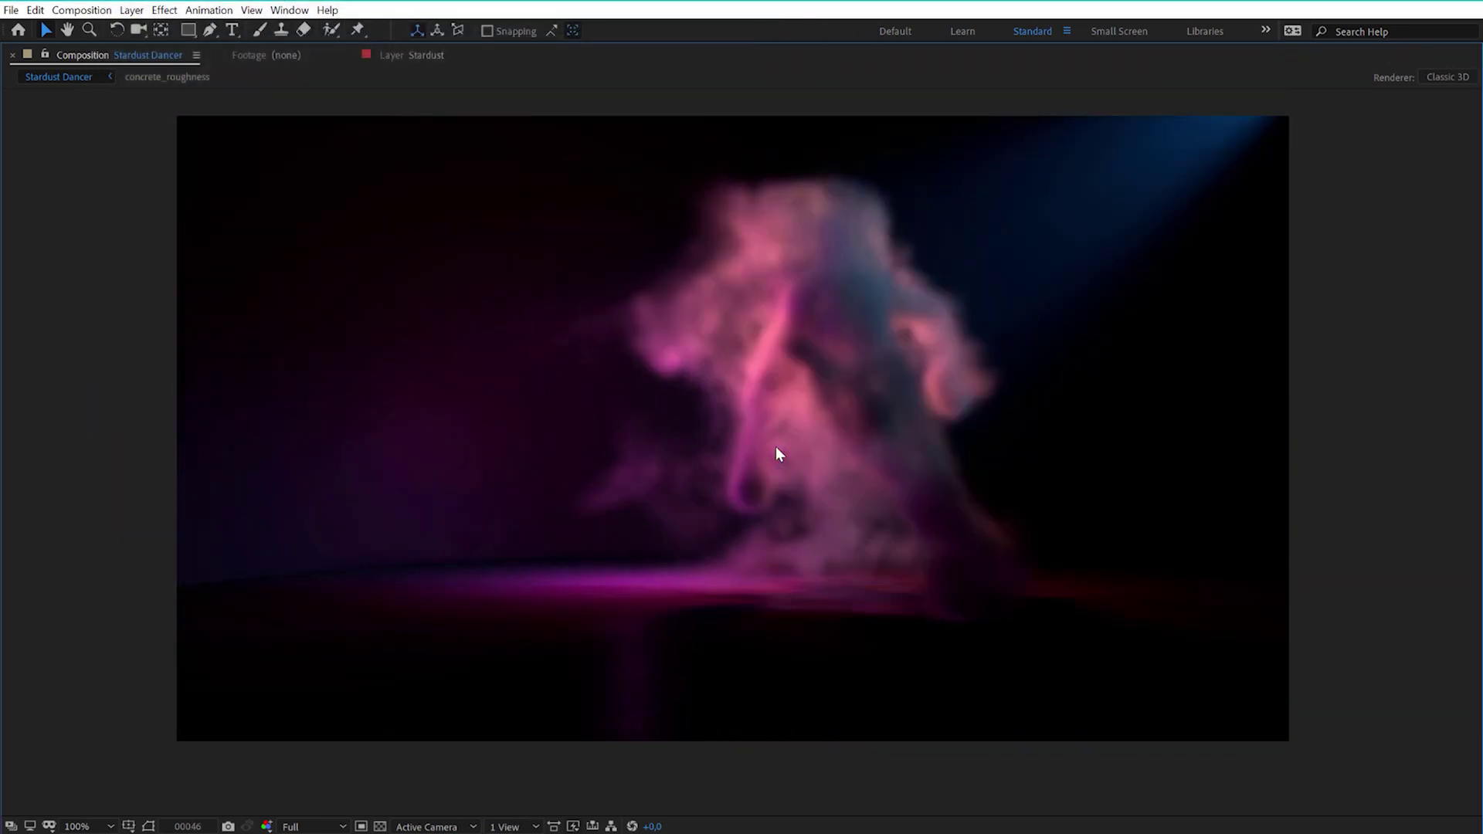